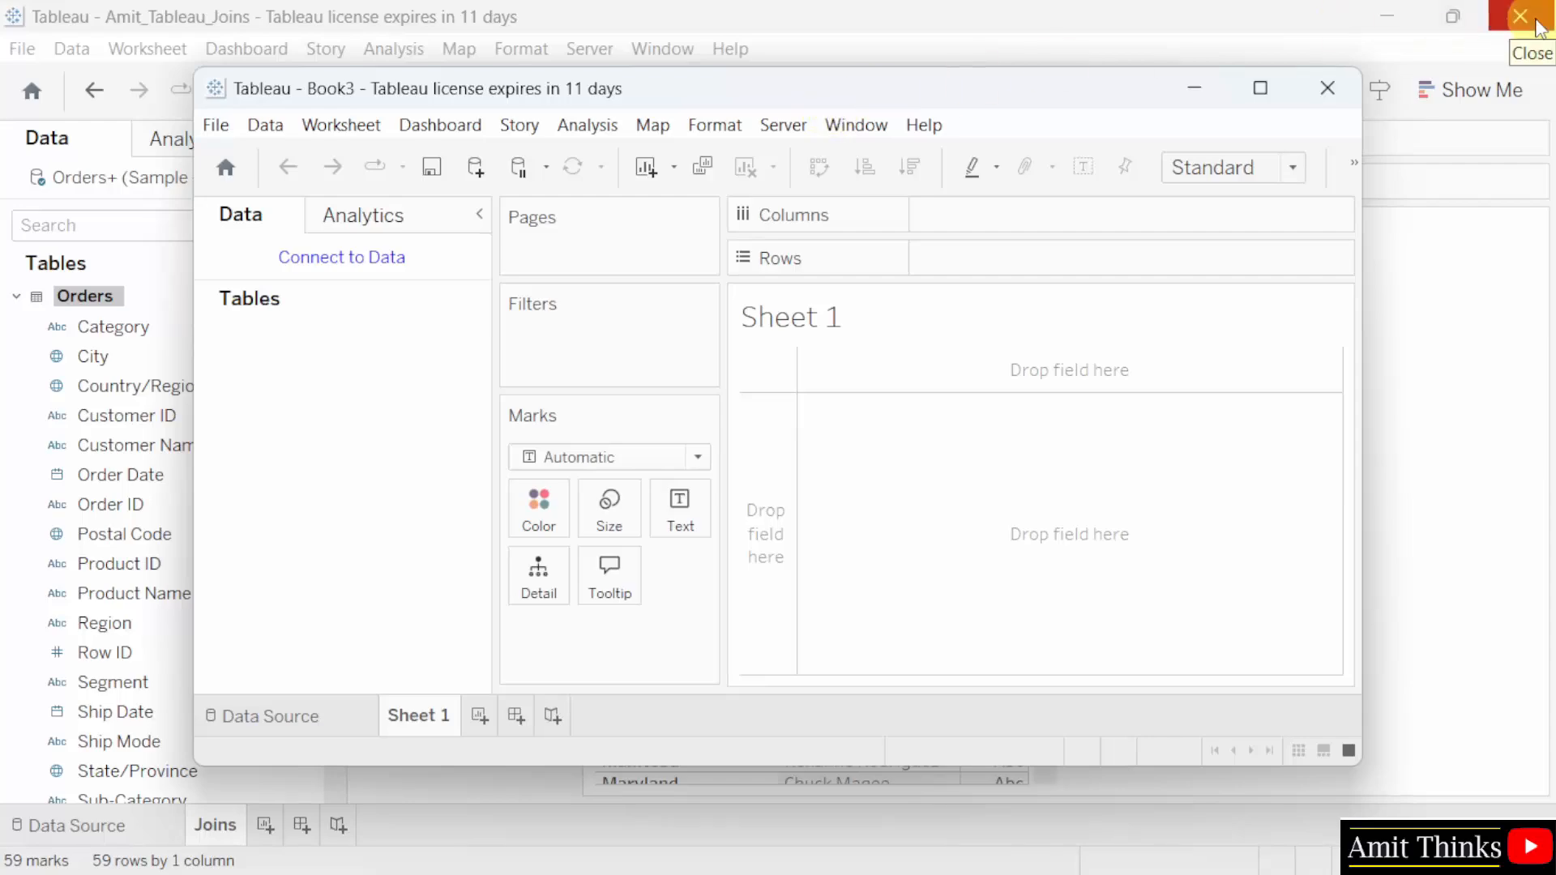
# Step: Close the Amit_Tableau_Joins workbook and save the new blank workbook as Amit_Tableau_Sorting.twb in the Workbooks folder
pyautogui.click(1536, 25)
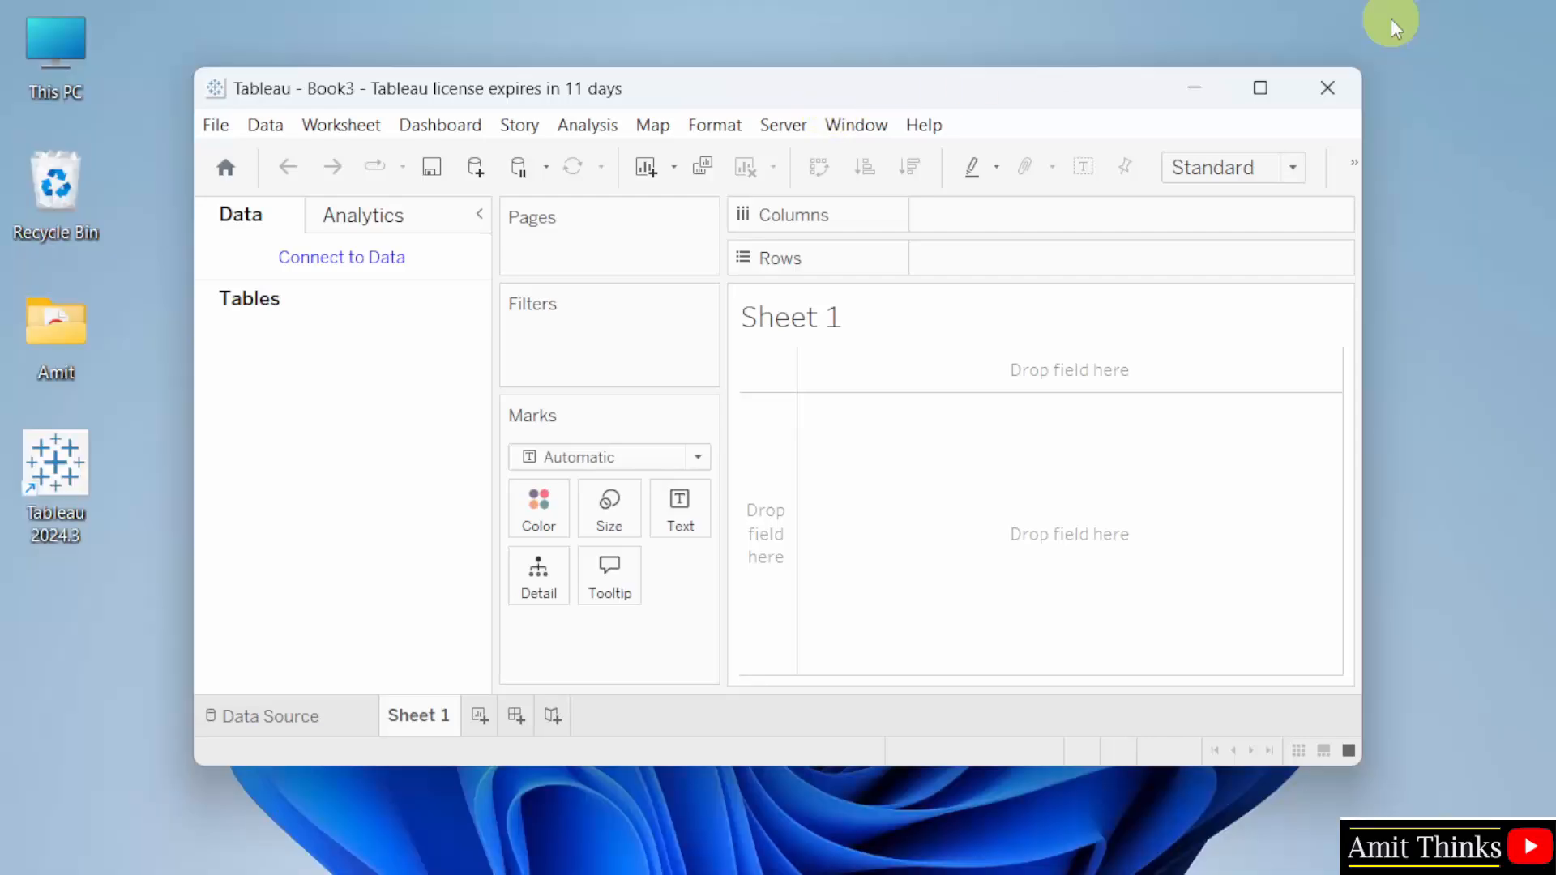
pyautogui.click(1260, 89)
pyautogui.click(22, 50)
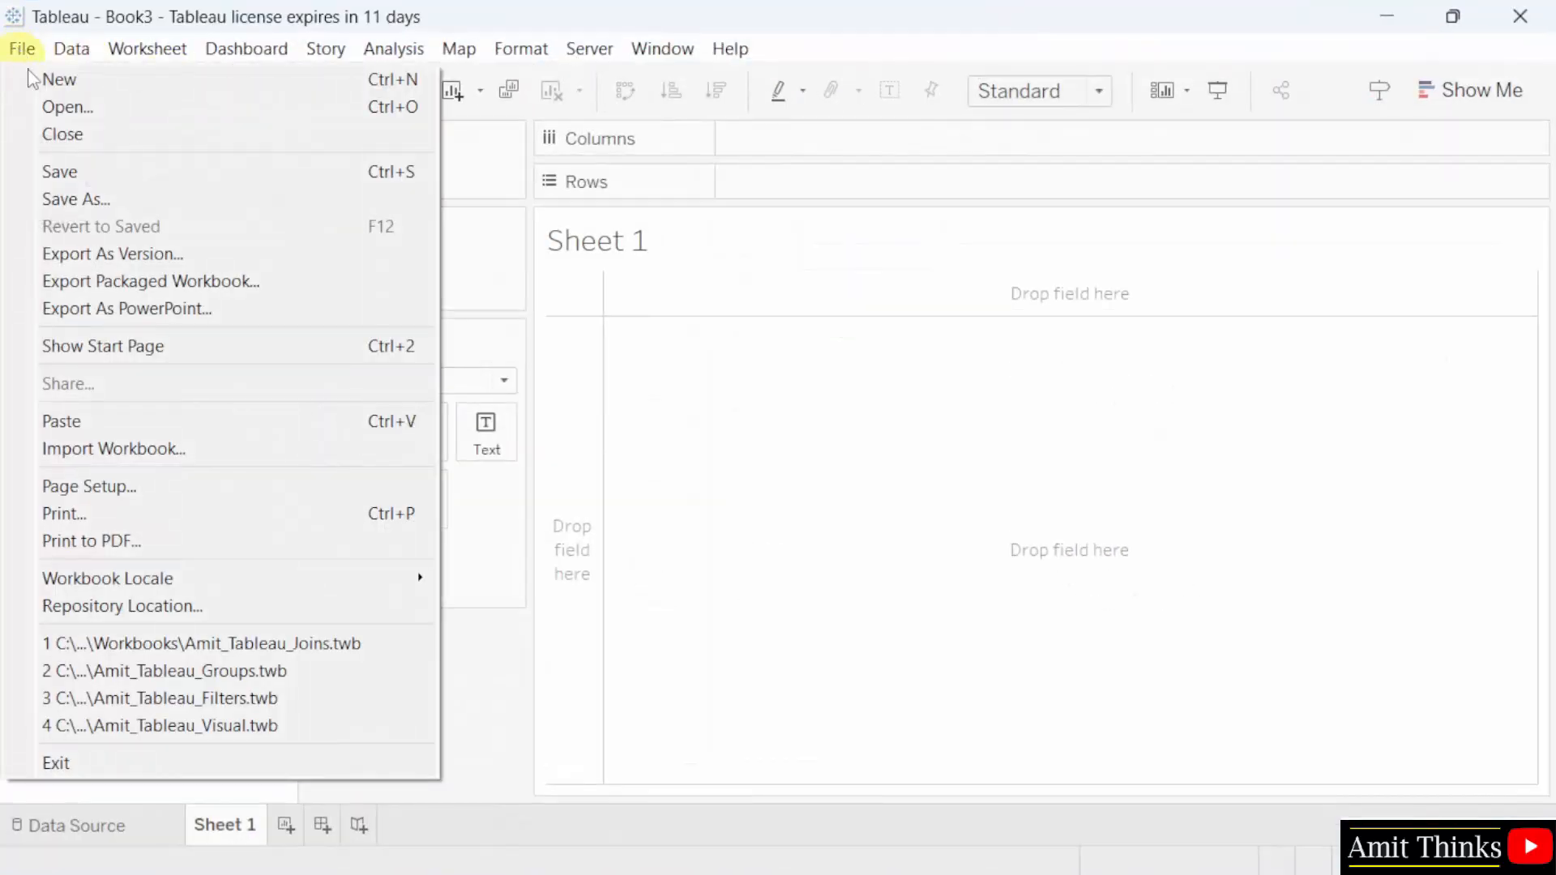
pyautogui.click(215, 200)
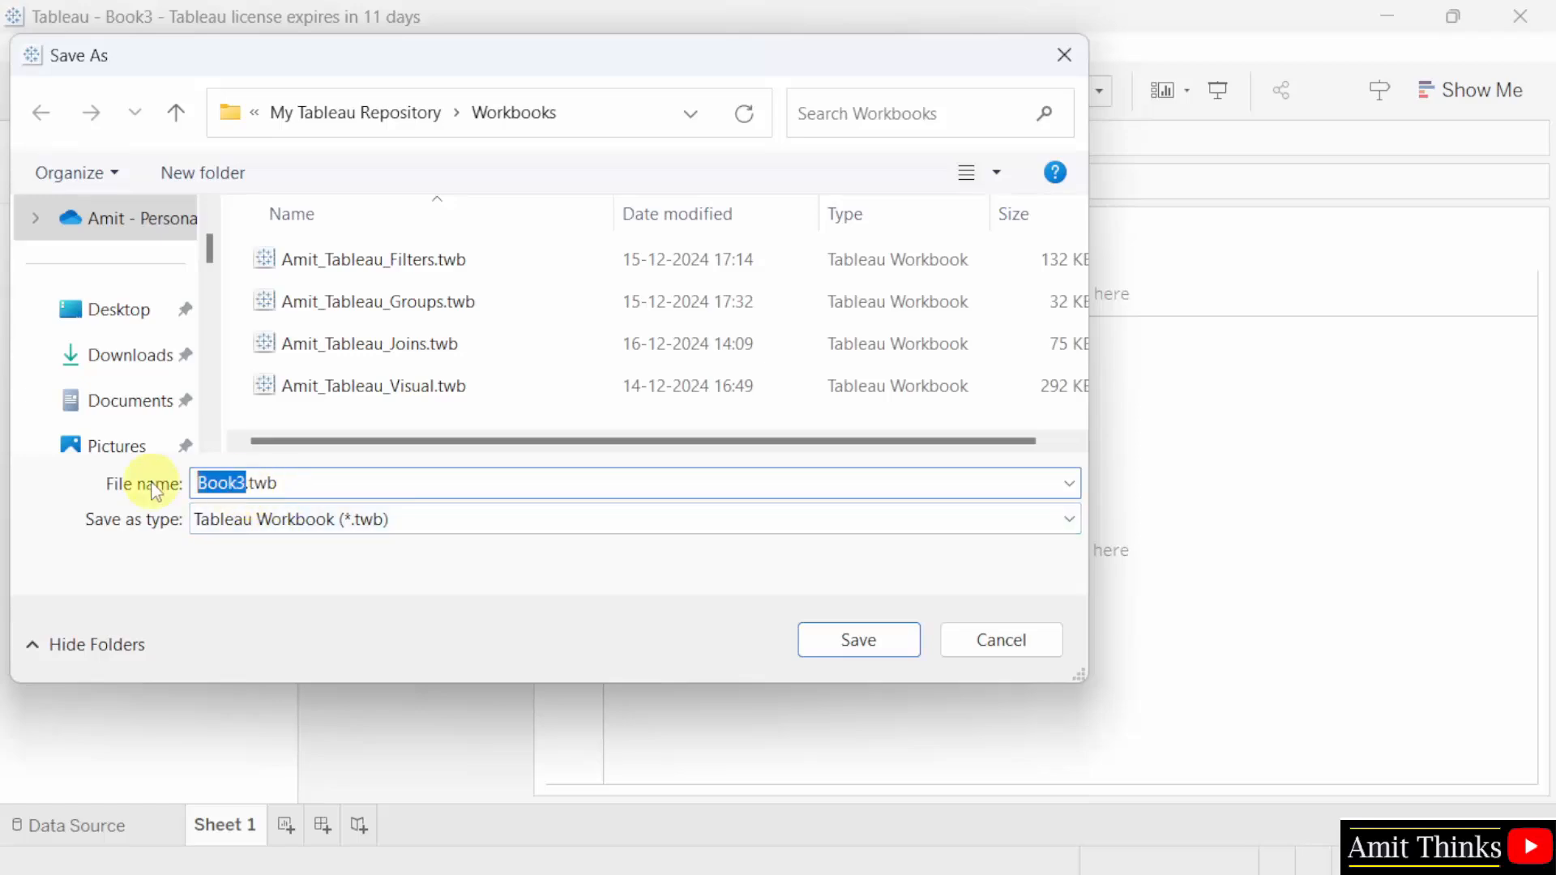
pyautogui.write('Amit_Tableau_Sorting')
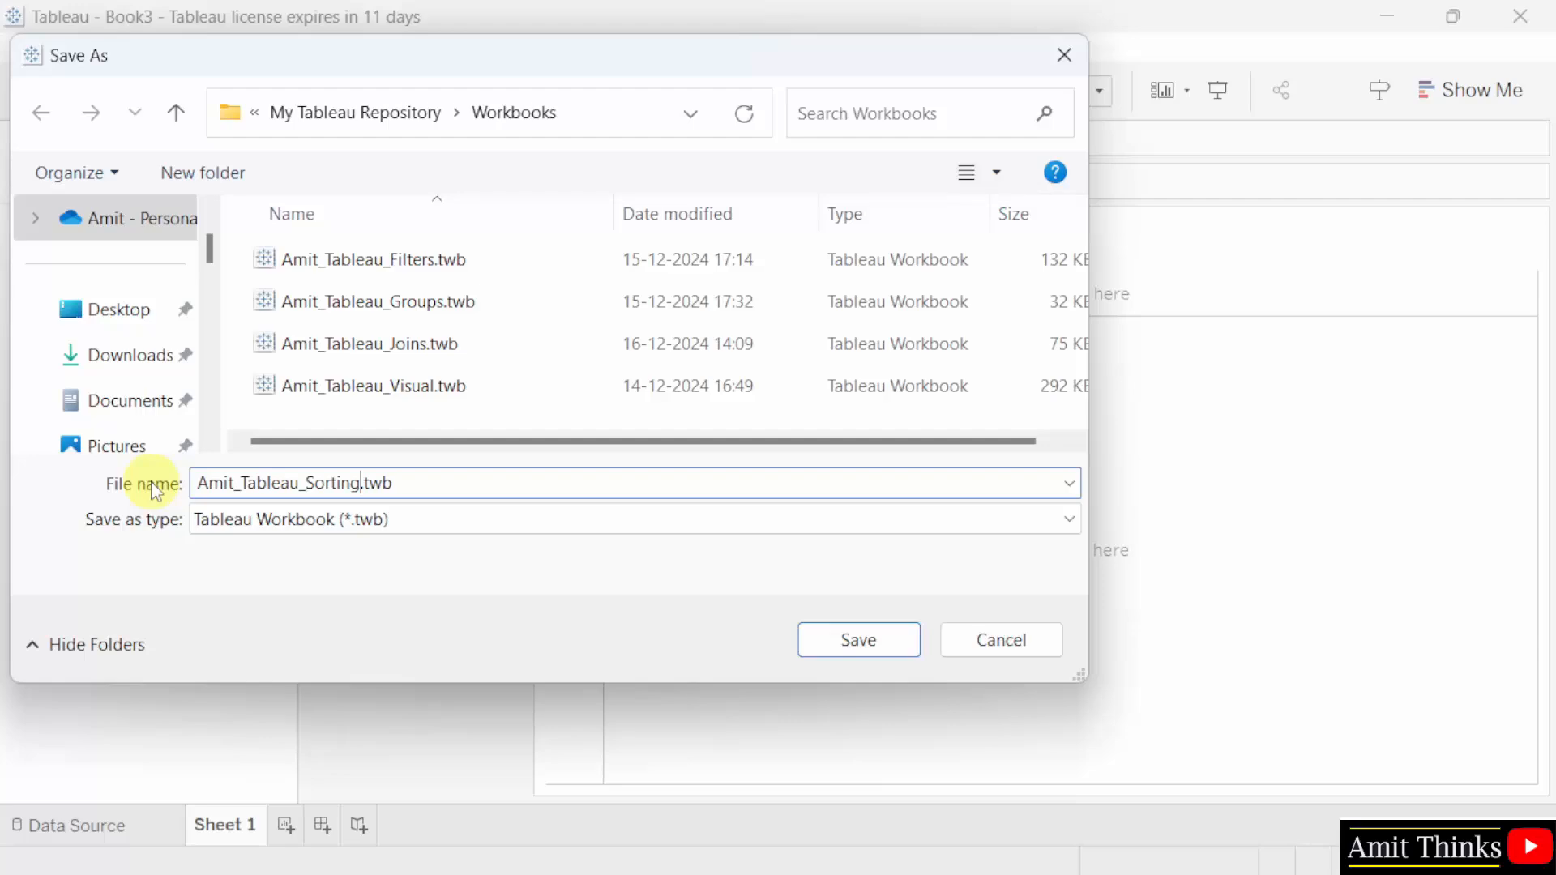
pyautogui.click(650, 130)
pyautogui.click(565, 111)
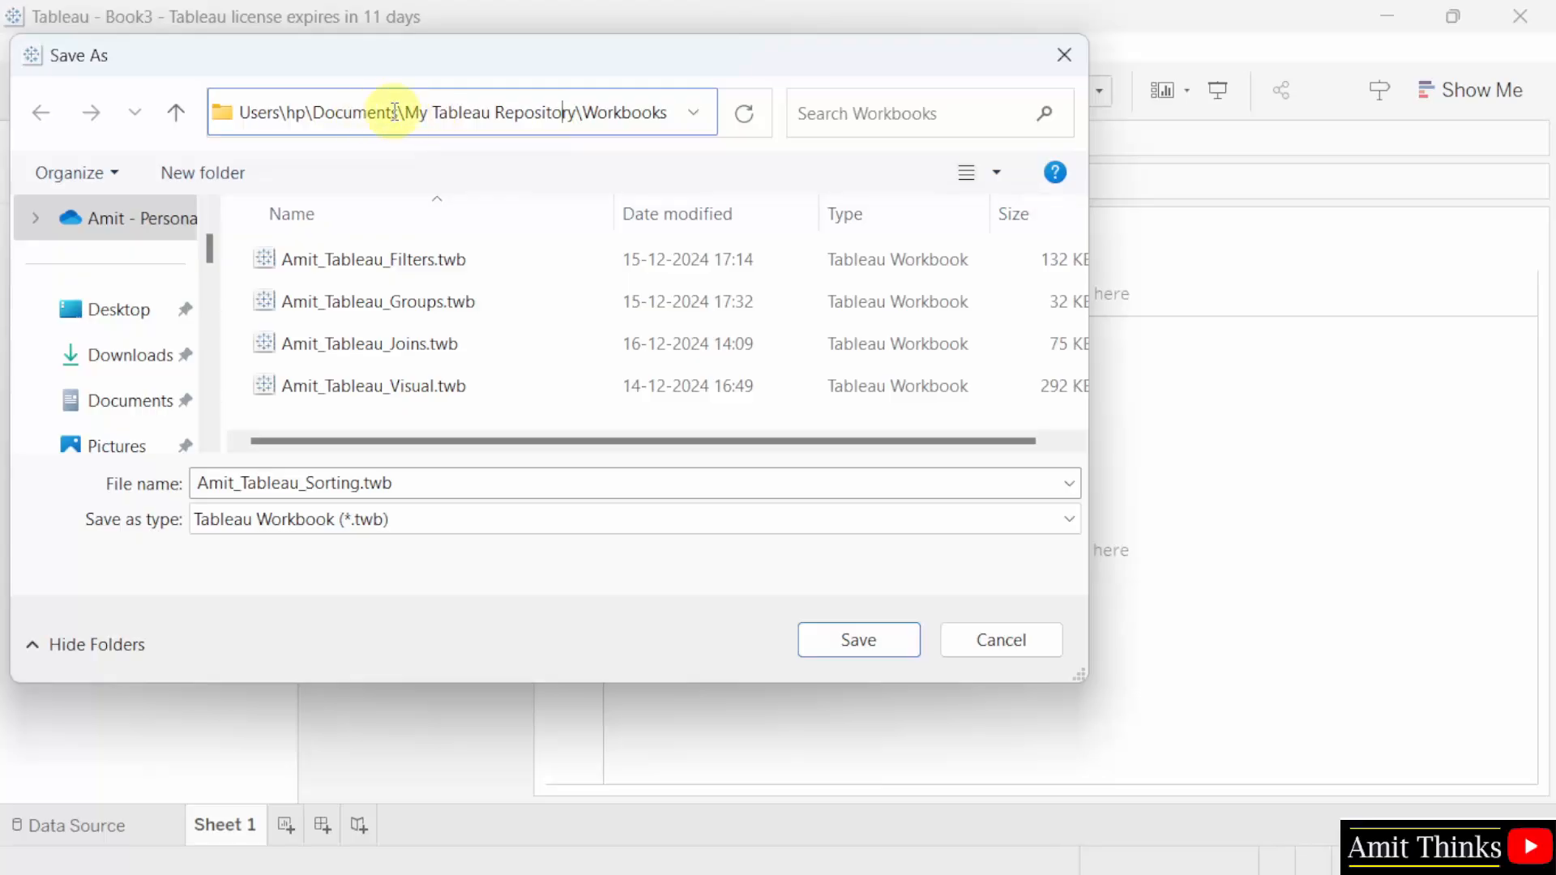
pyautogui.doubleClick(620, 112)
pyautogui.click(642, 111)
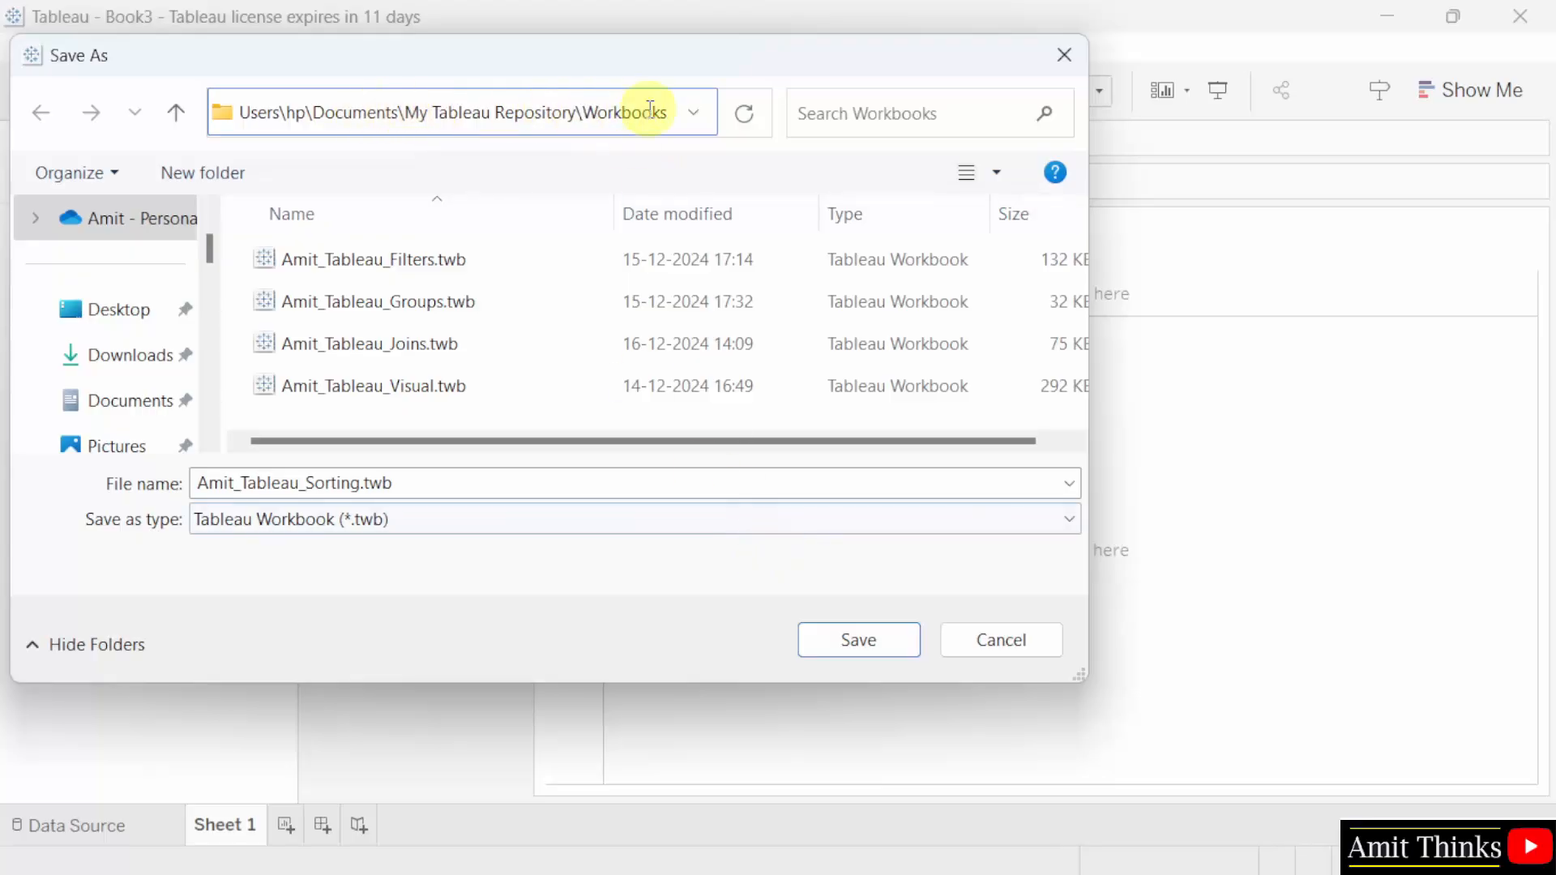
pyautogui.click(606, 421)
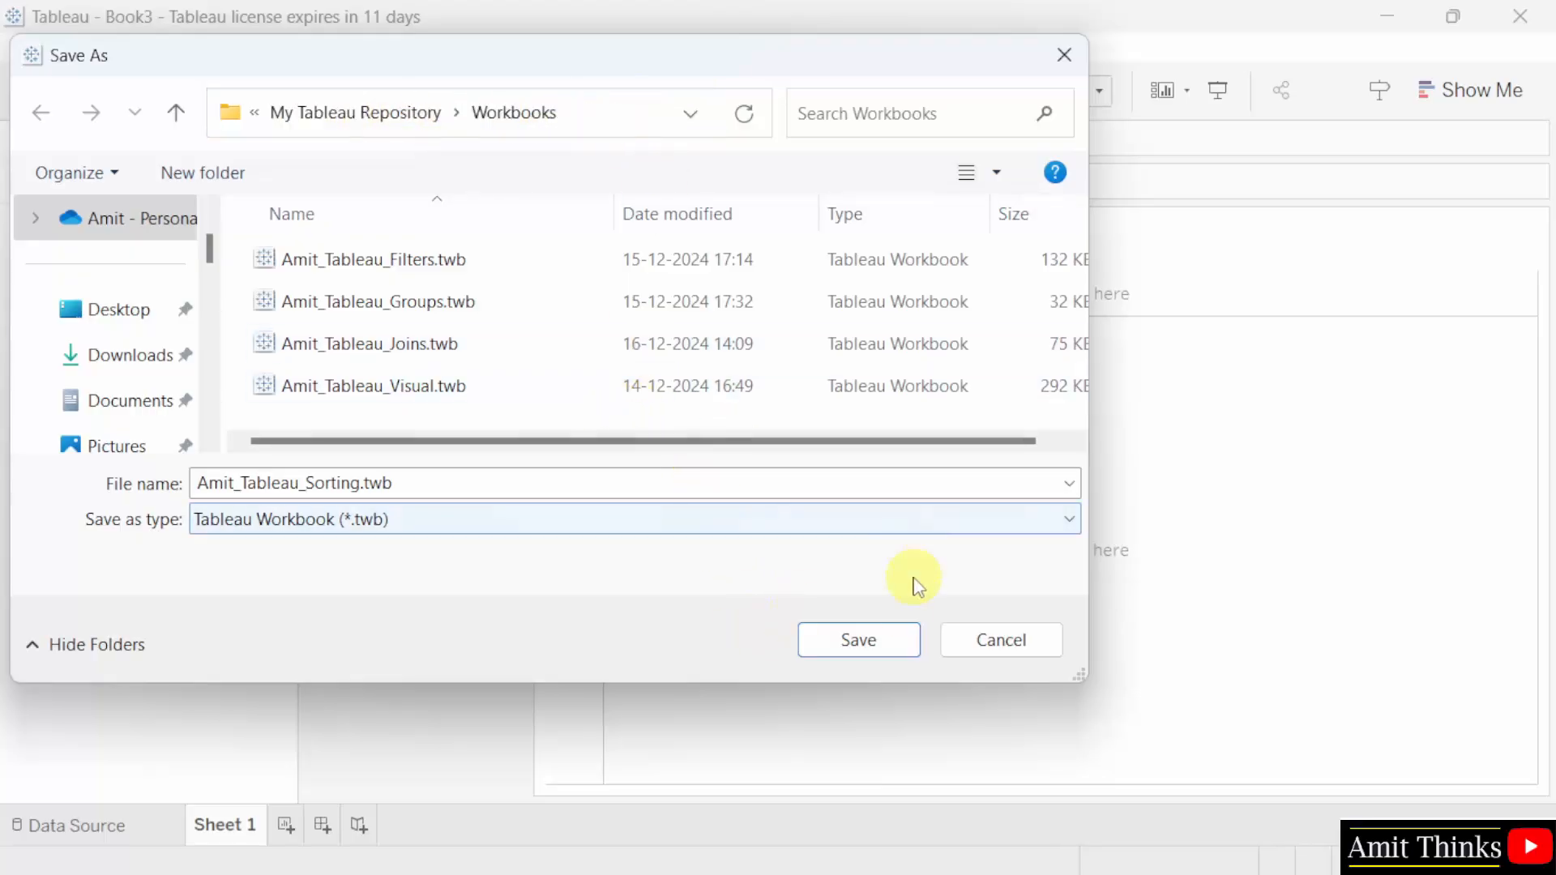
pyautogui.click(890, 642)
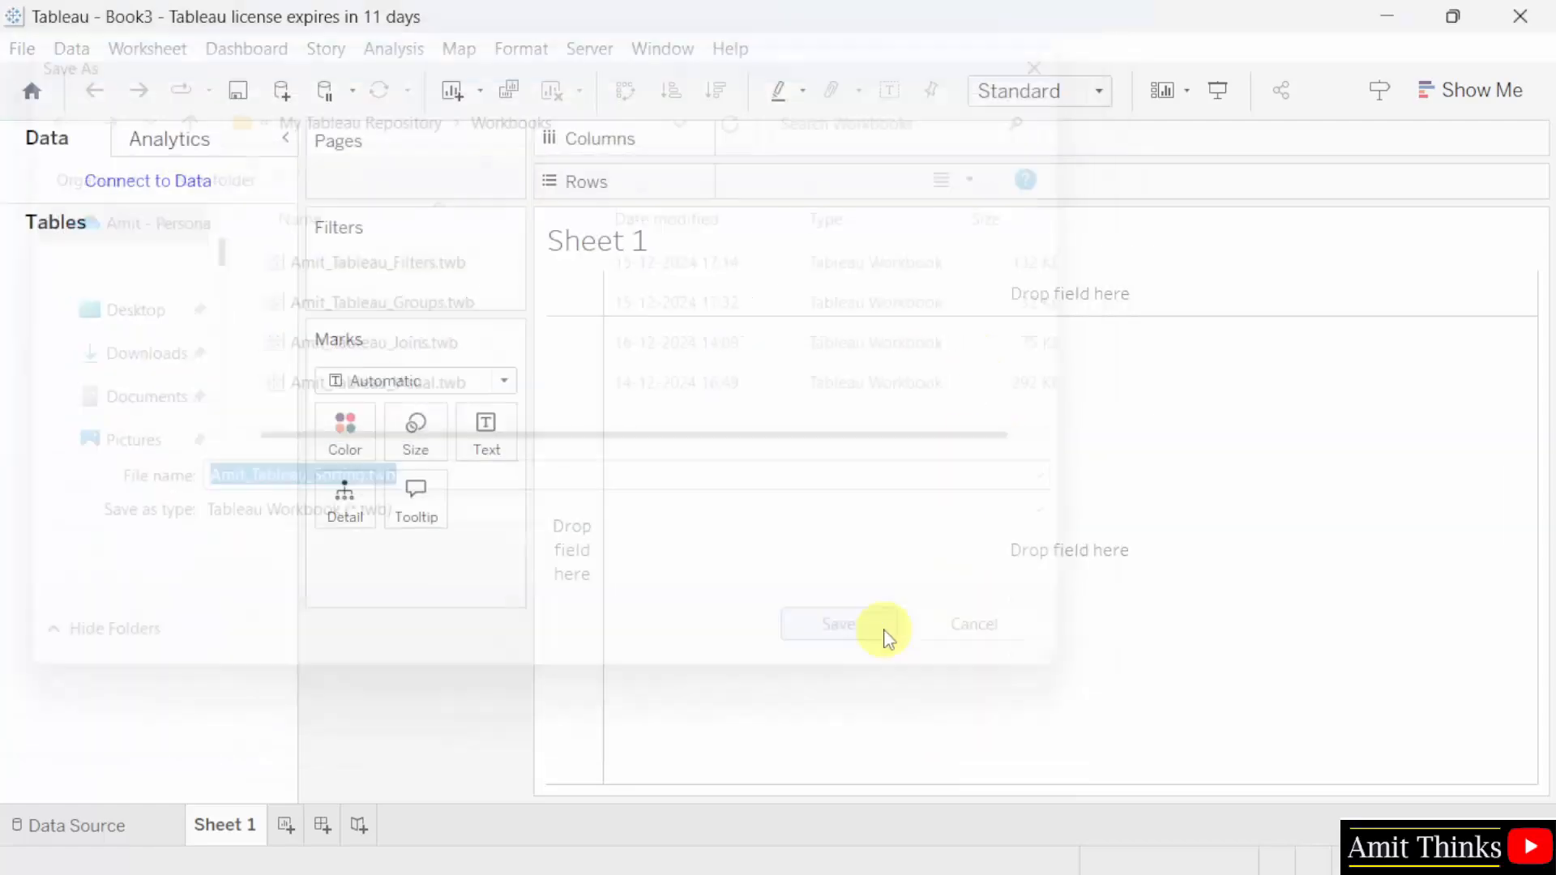
# Step: Connect the workbook to the Microsoft Excel file Sample - Superstore.xls from the en_US-US data sources folder
pyautogui.click(203, 195)
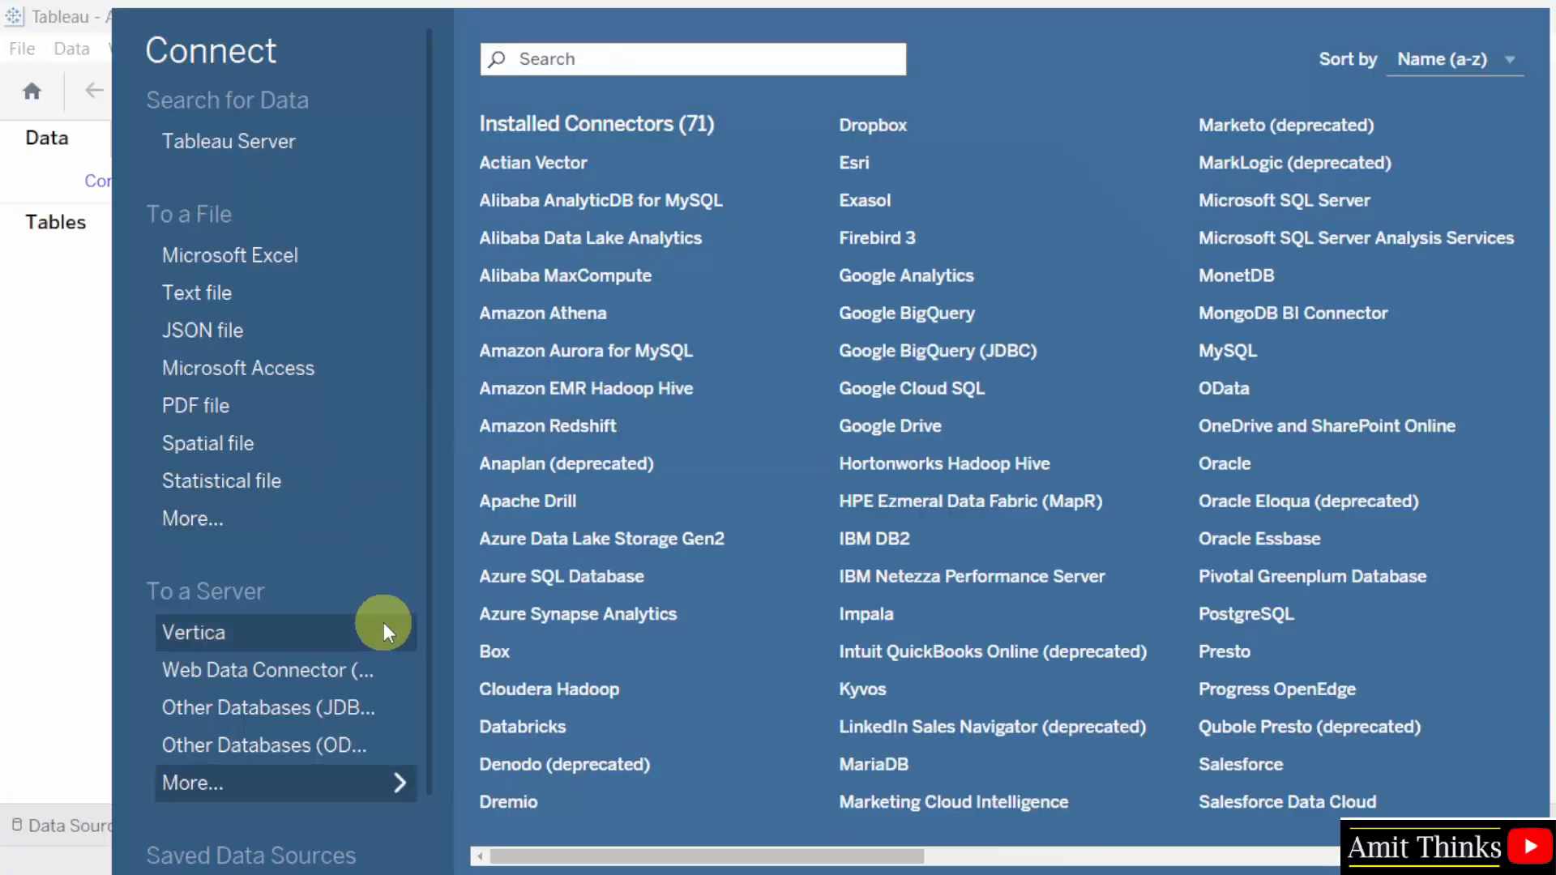
pyautogui.scroll(-2, 385, 644)
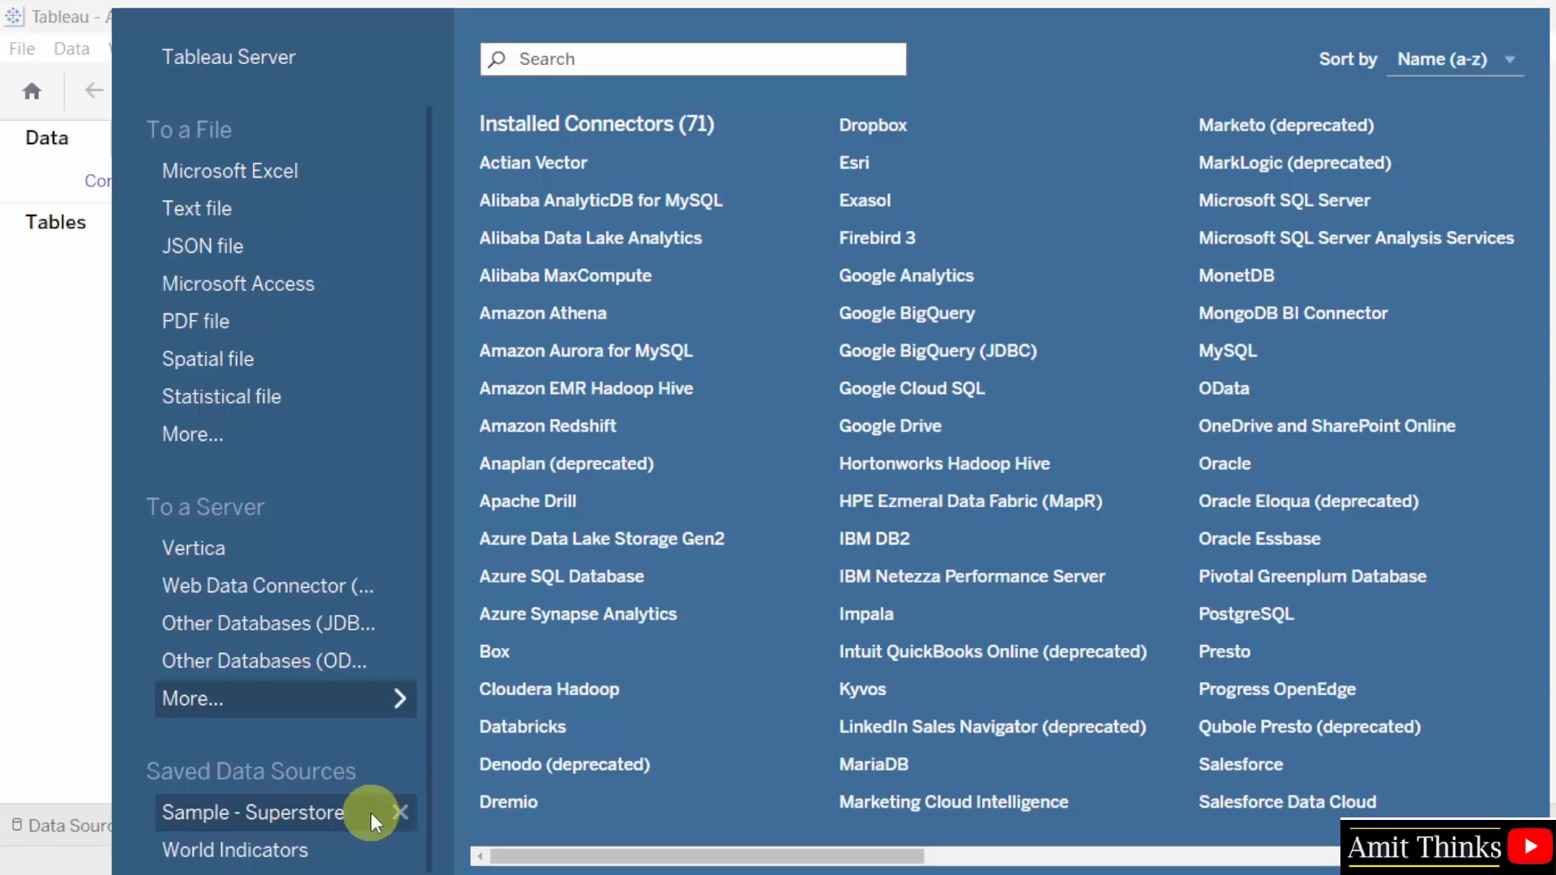
pyautogui.scroll(2, 364, 469)
pyautogui.click(300, 237)
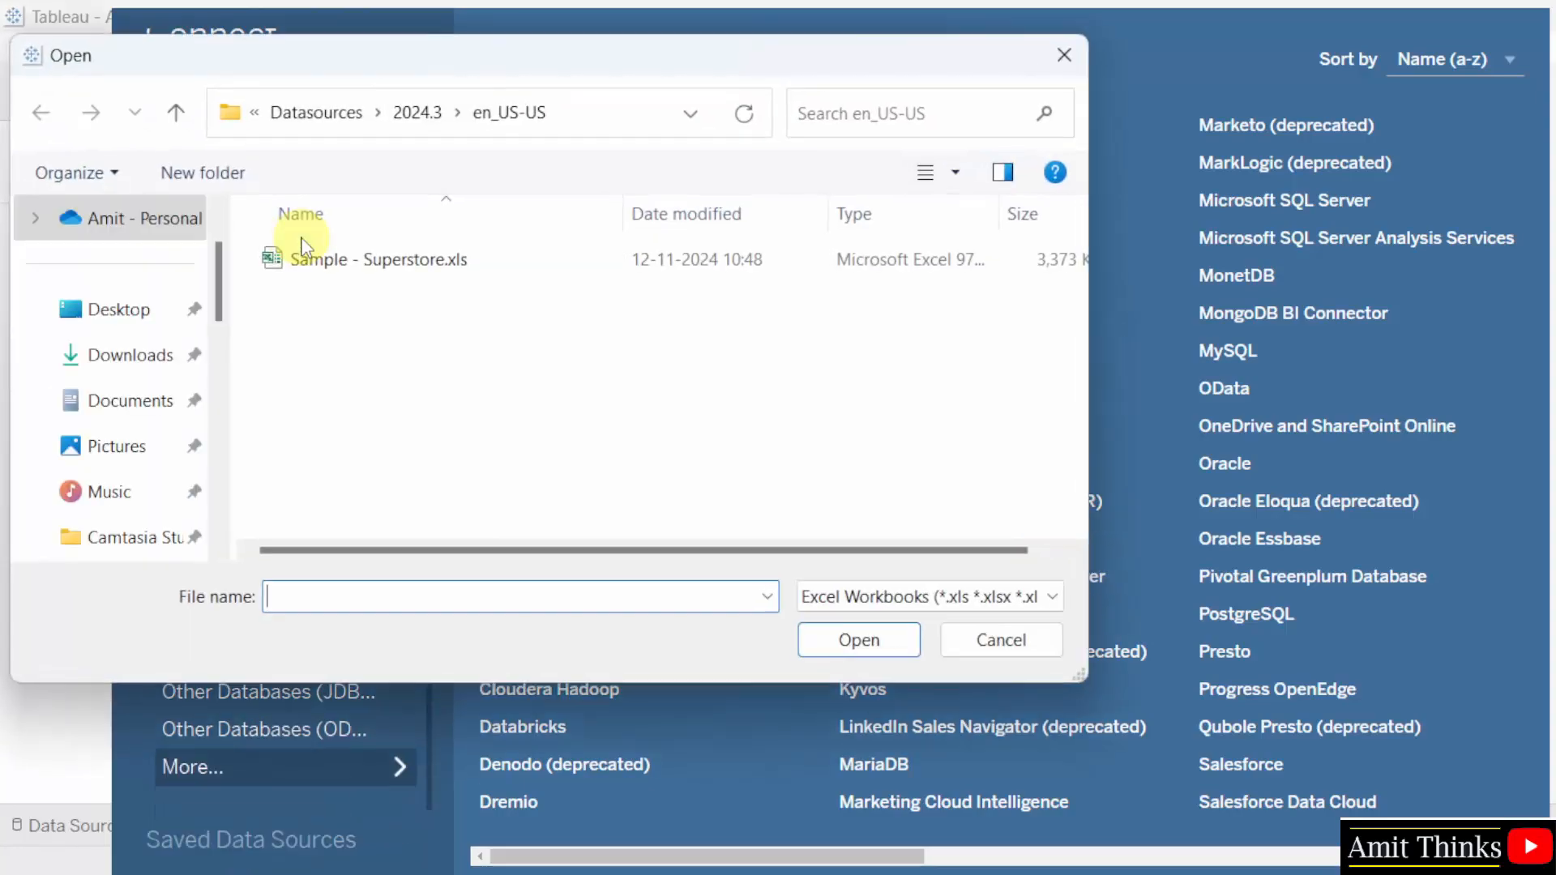
pyautogui.click(624, 112)
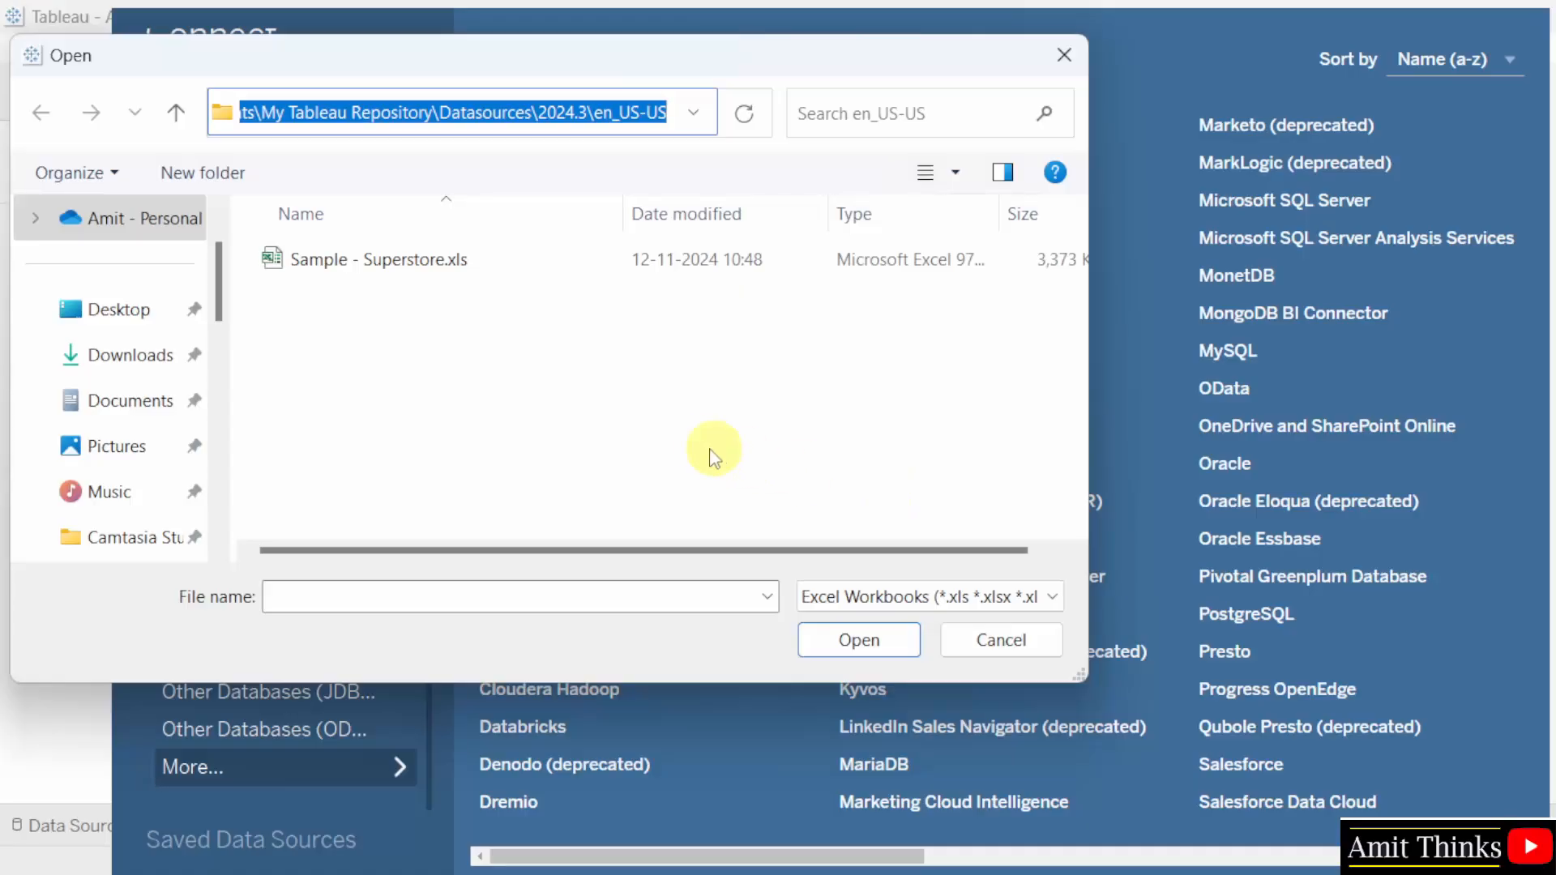
pyautogui.click(645, 454)
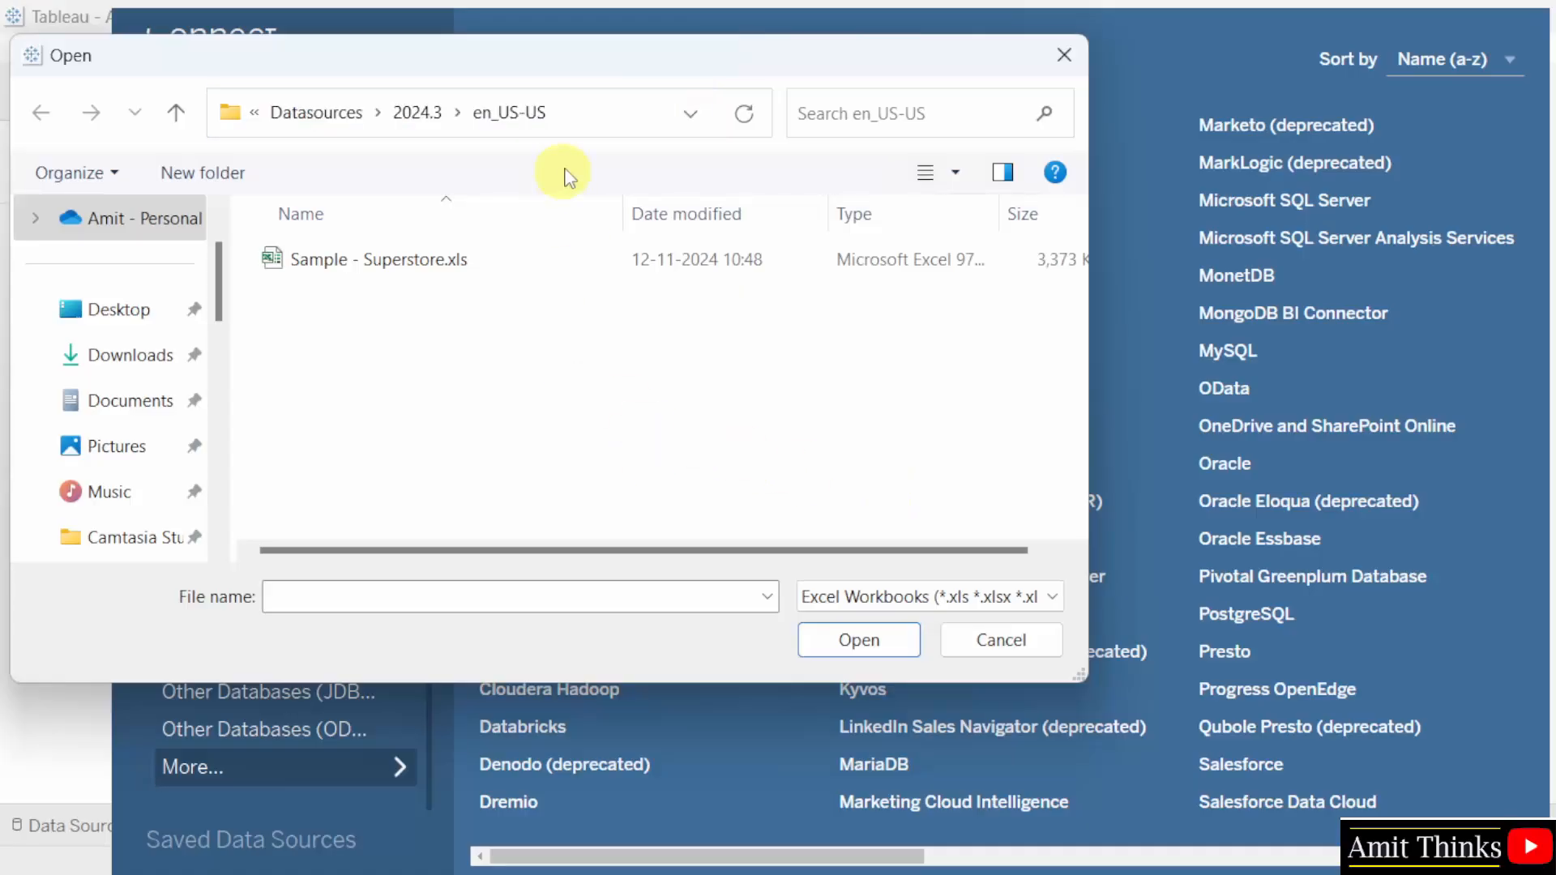
pyautogui.click(600, 113)
pyautogui.click(681, 484)
pyautogui.click(445, 266)
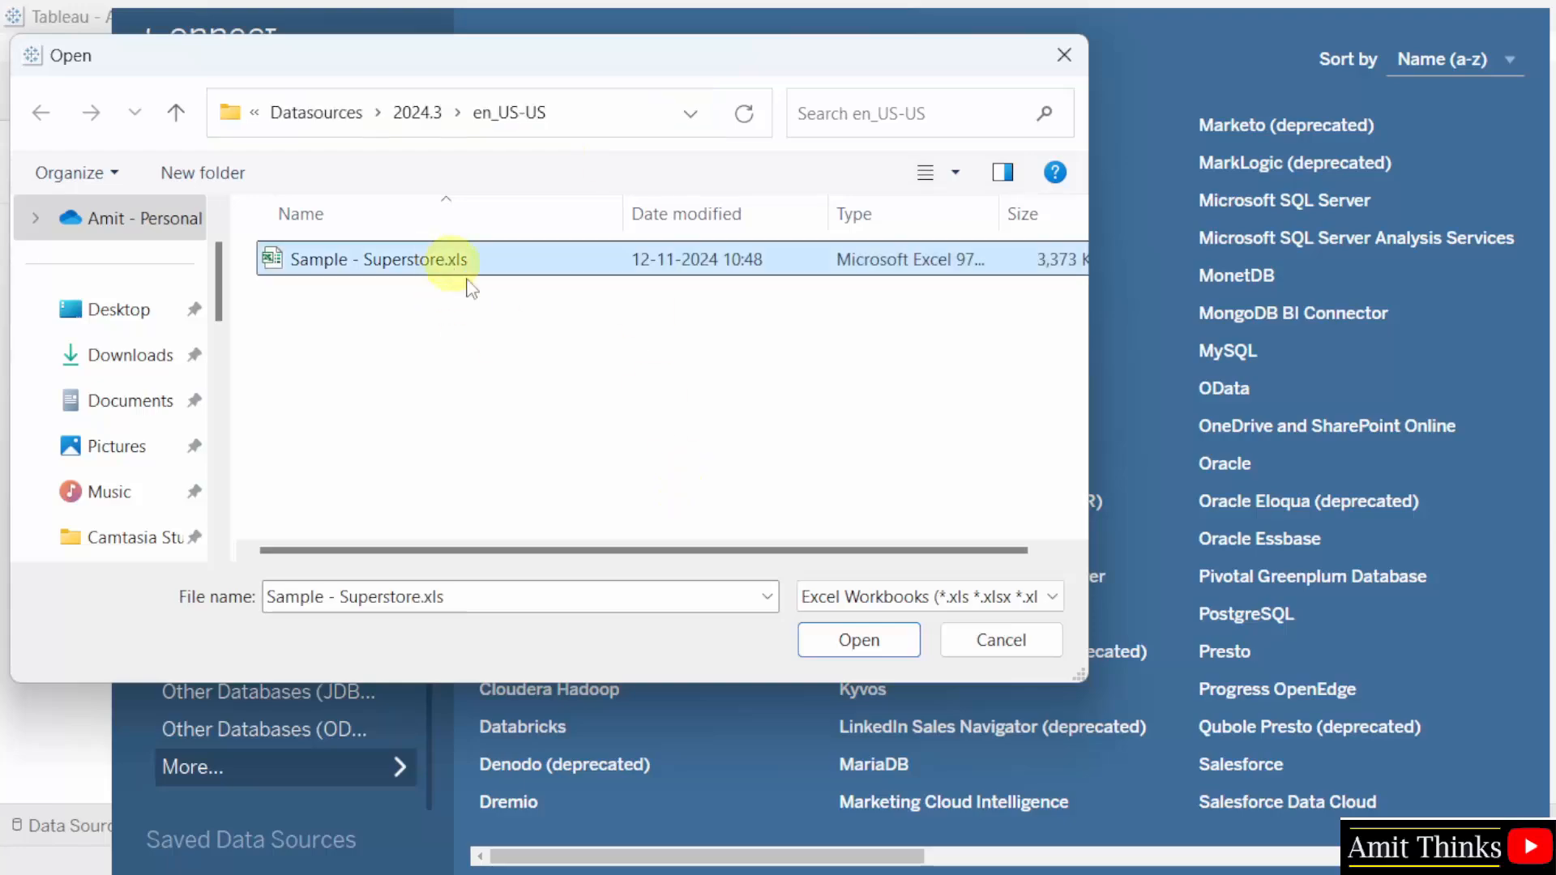
pyautogui.click(869, 645)
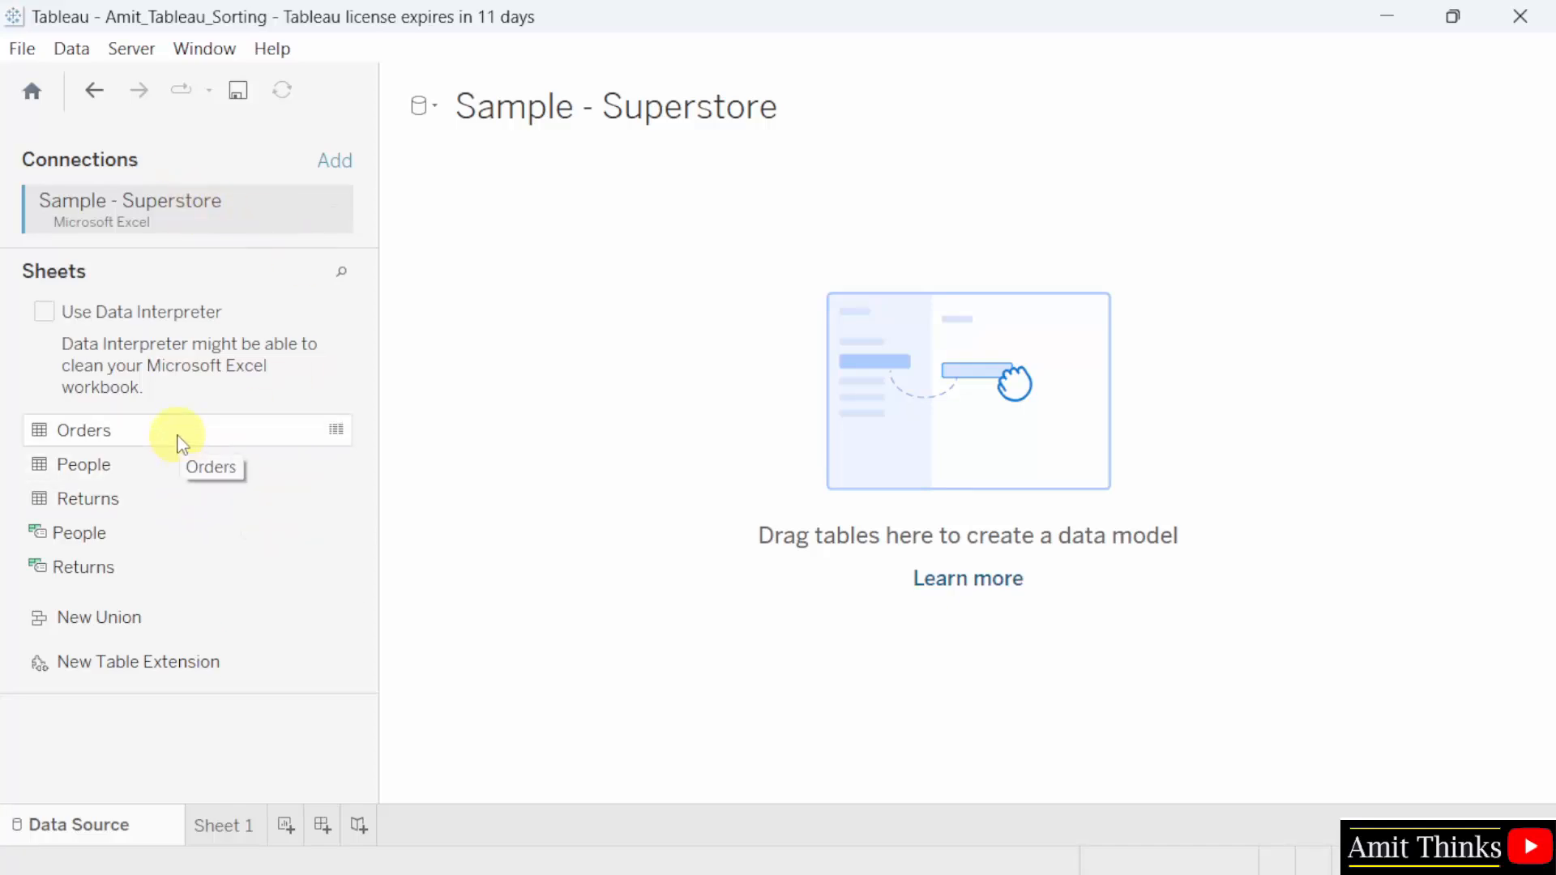
# Step: Add the Orders sheet to the data model and enlarge the data preview area
pyautogui.moveTo(206, 438); pyautogui.dragTo(754, 396)
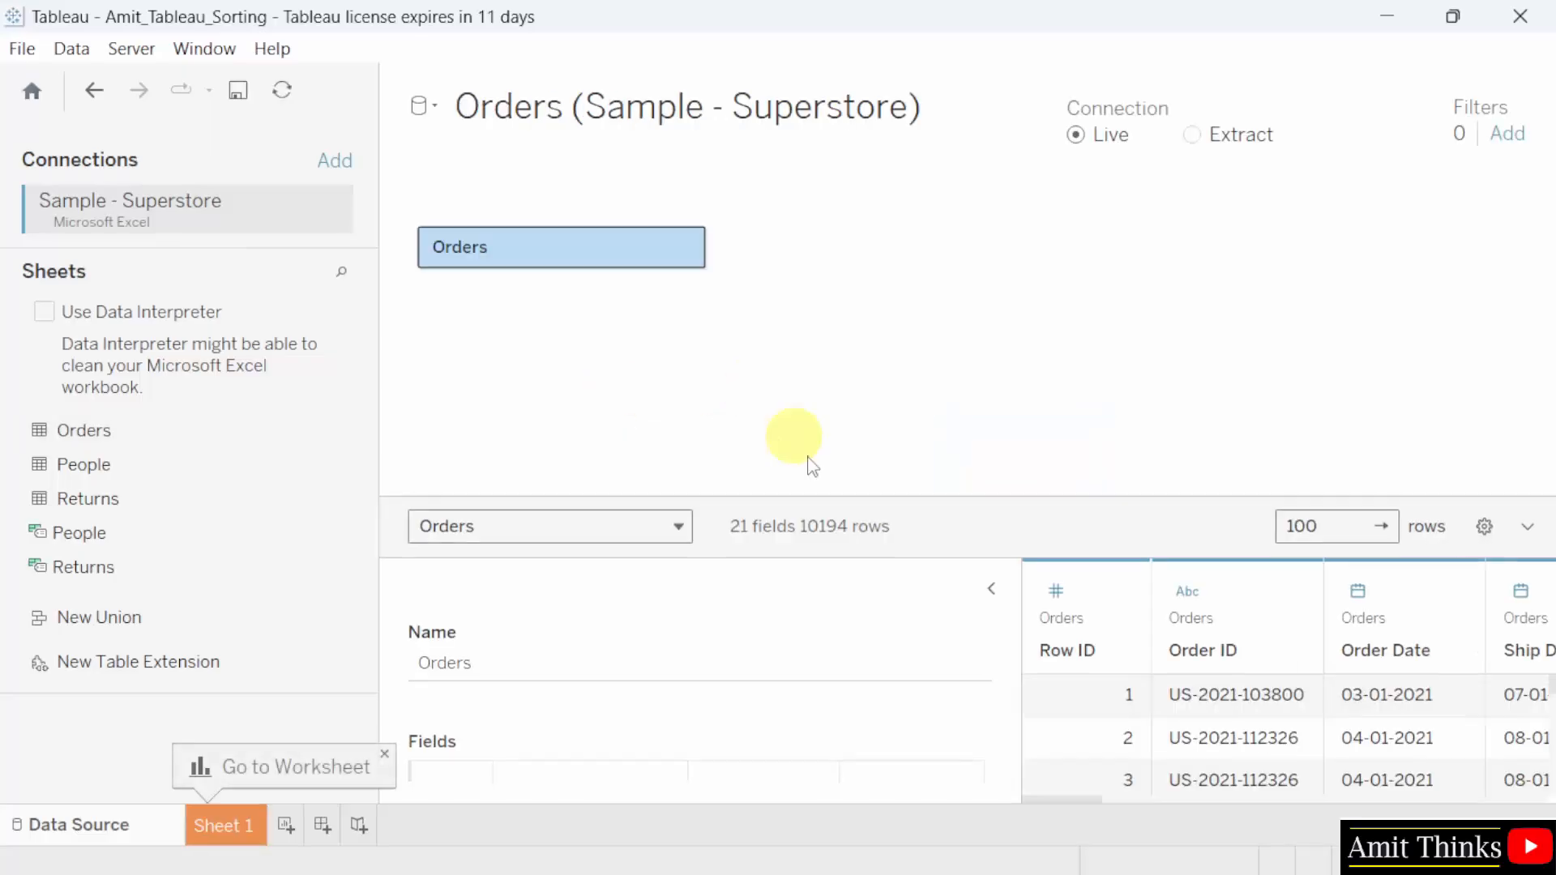
pyautogui.moveTo(1018, 597); pyautogui.dragTo(823, 606)
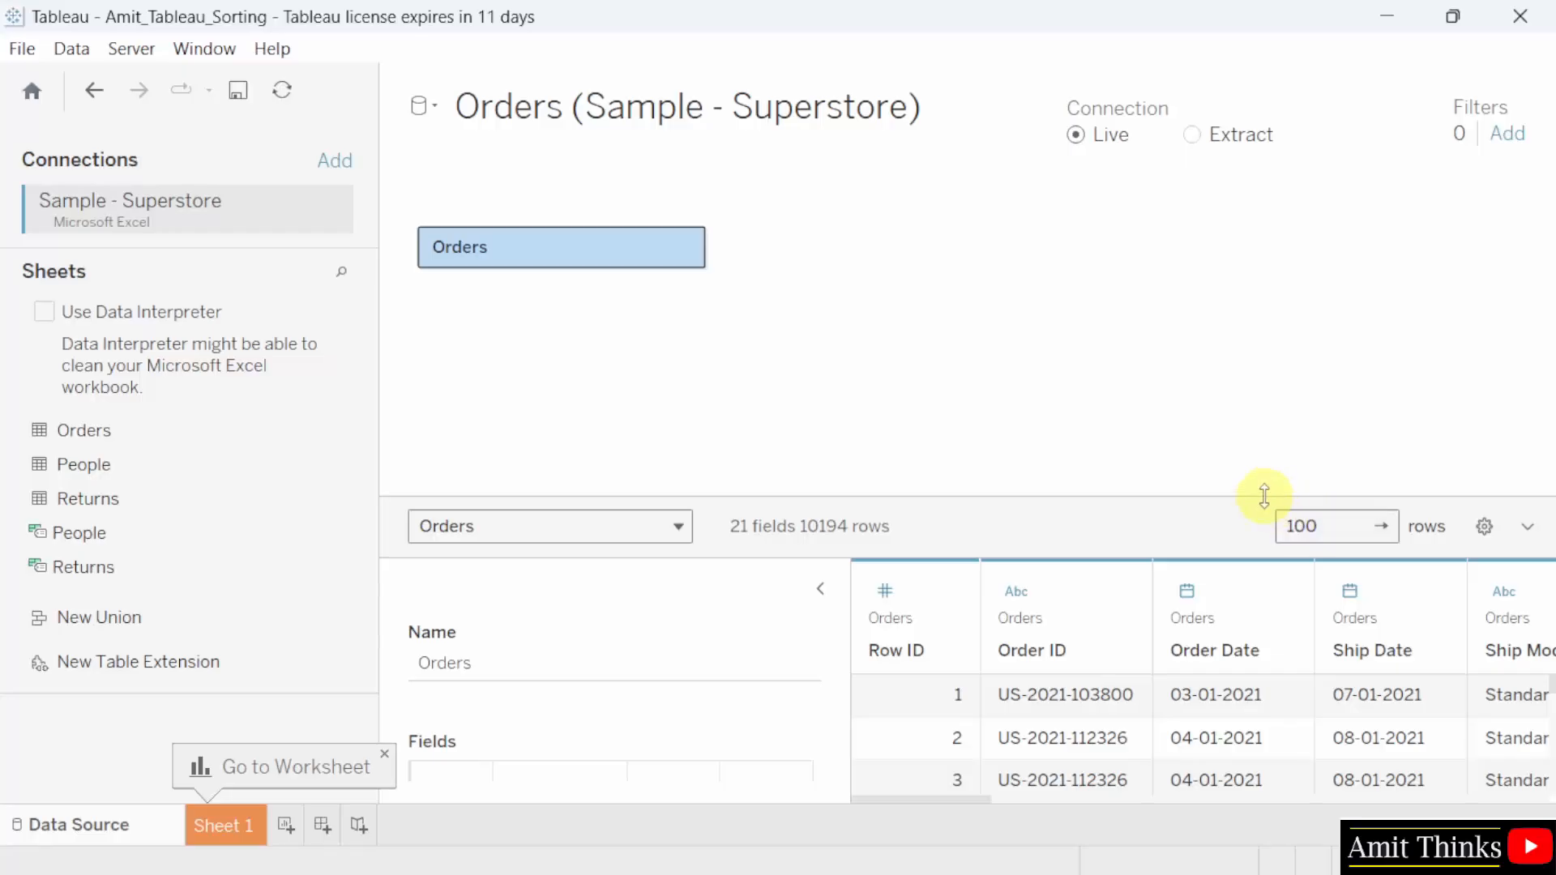
pyautogui.moveTo(1265, 493); pyautogui.dragTo(1274, 334)
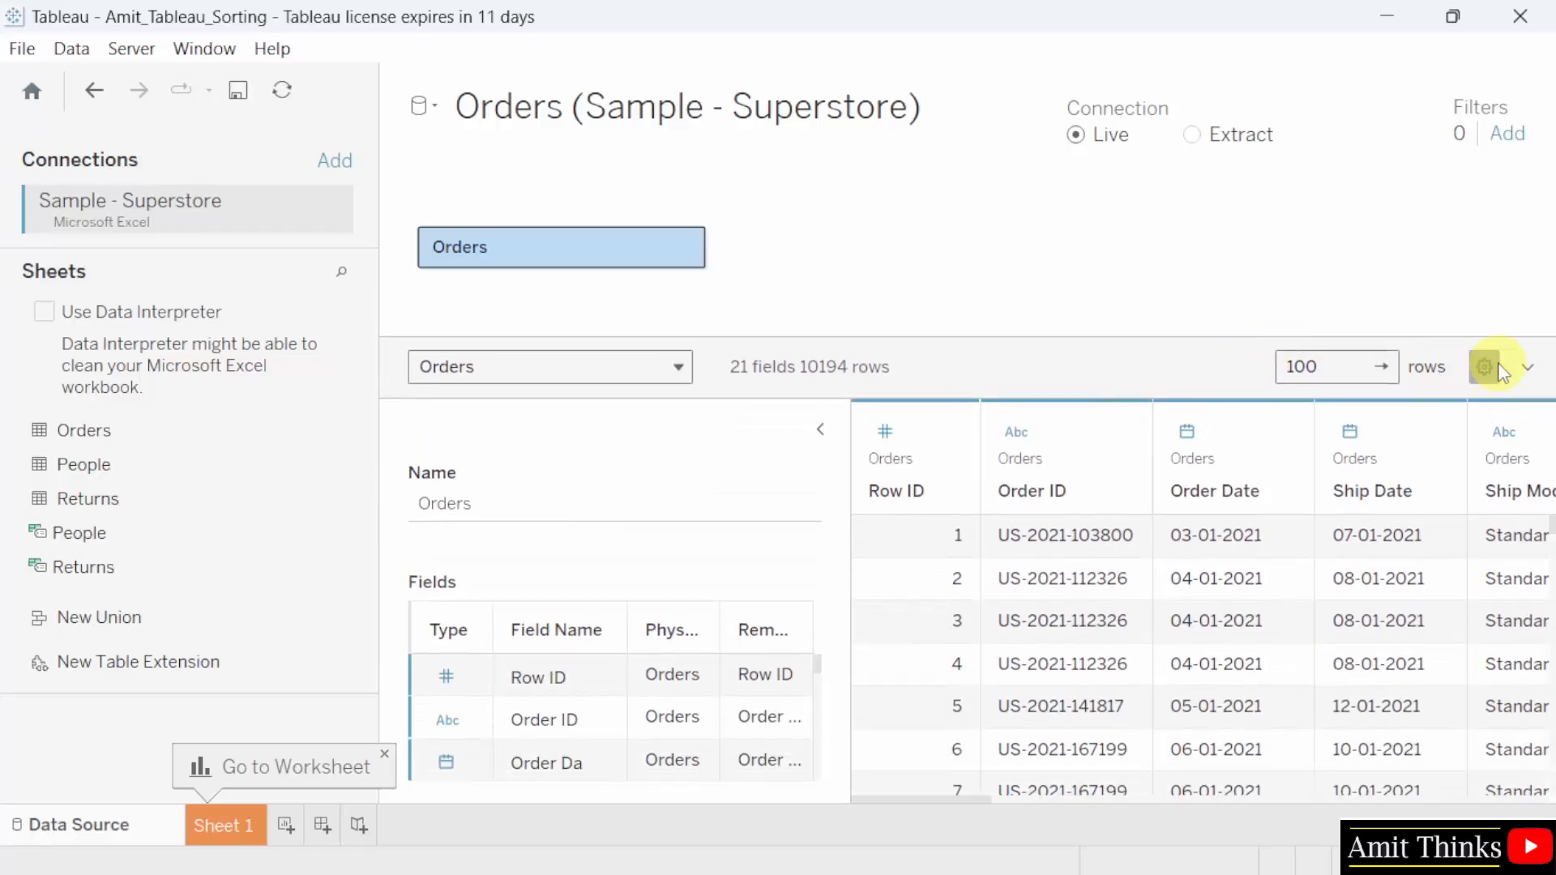
# Step: Sort the Orders preview fields A to Z ascending and collapse the table details
pyautogui.click(1491, 369)
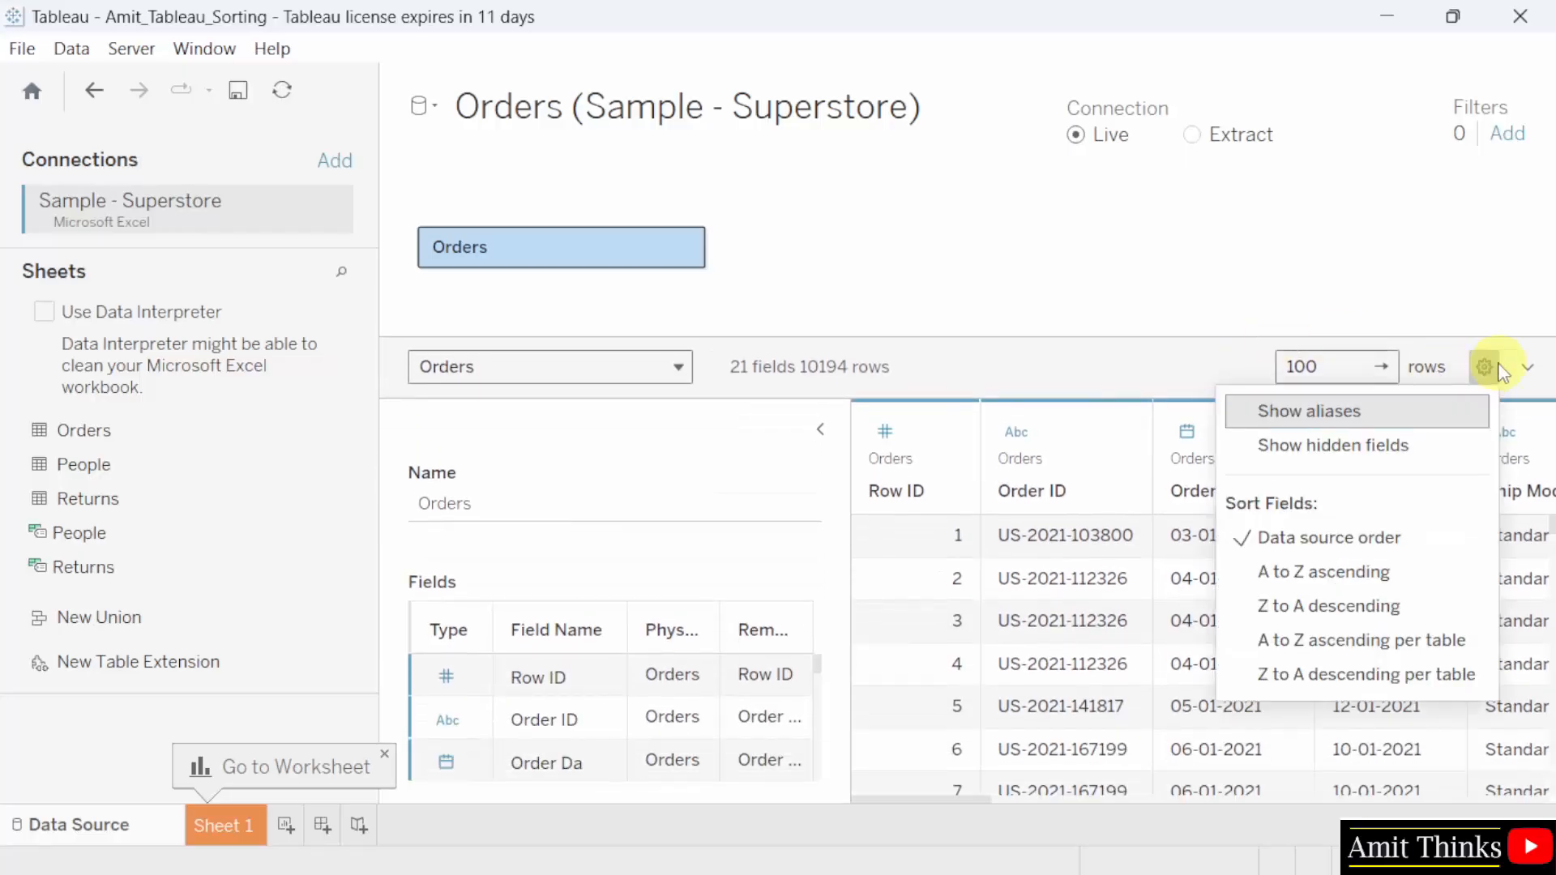
pyautogui.click(1450, 574)
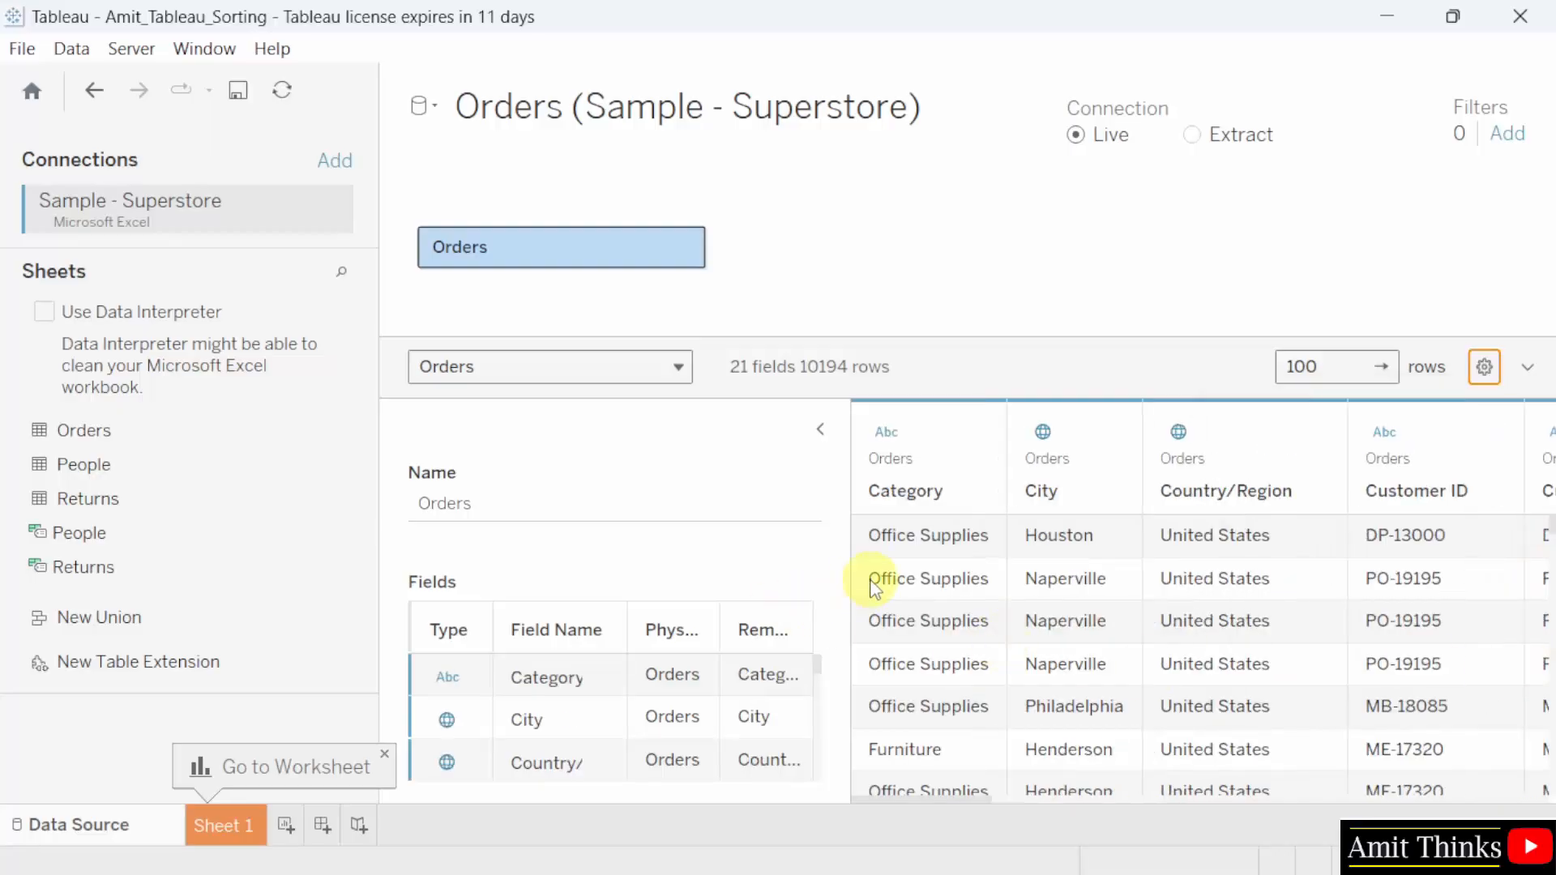
pyautogui.click(822, 431)
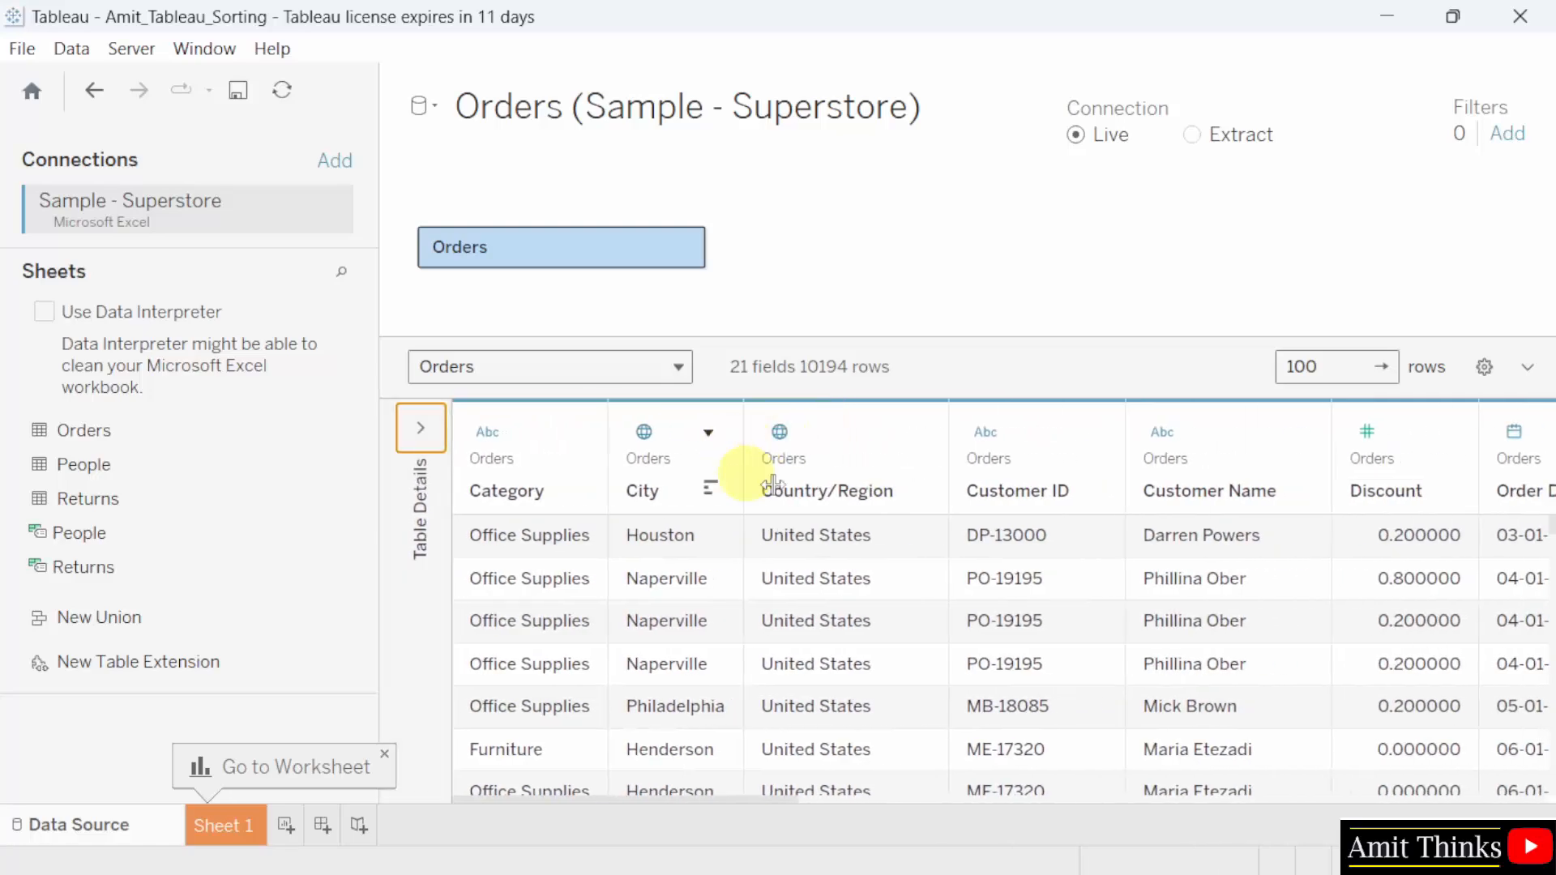
# Step: Change the Orders field sorting to Z to A descending, followed by A to Z ascending per table
pyautogui.click(1484, 366)
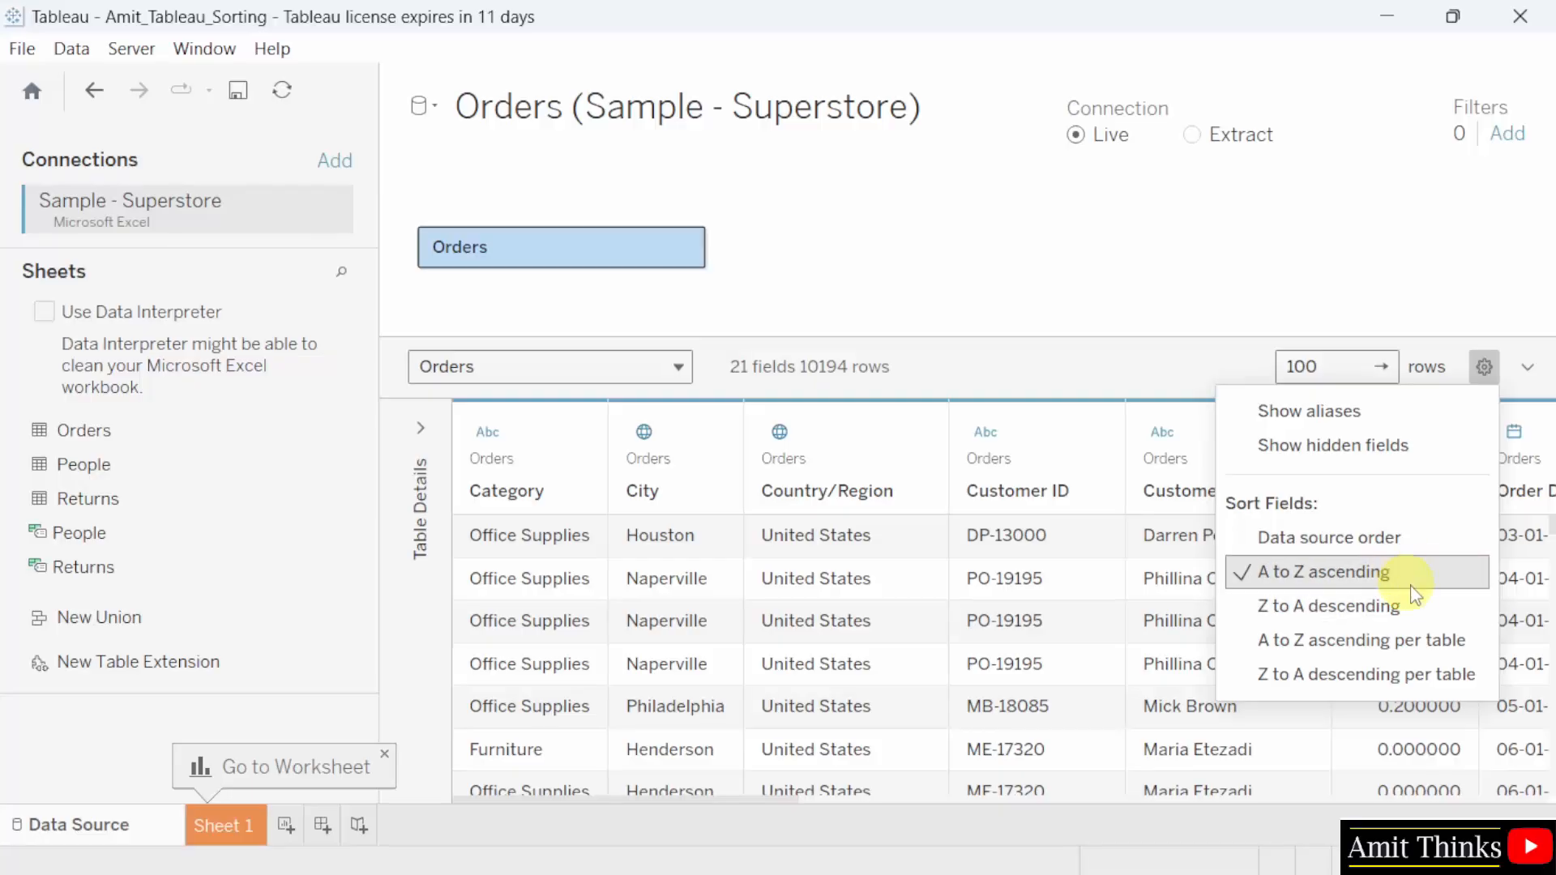
pyautogui.click(1426, 606)
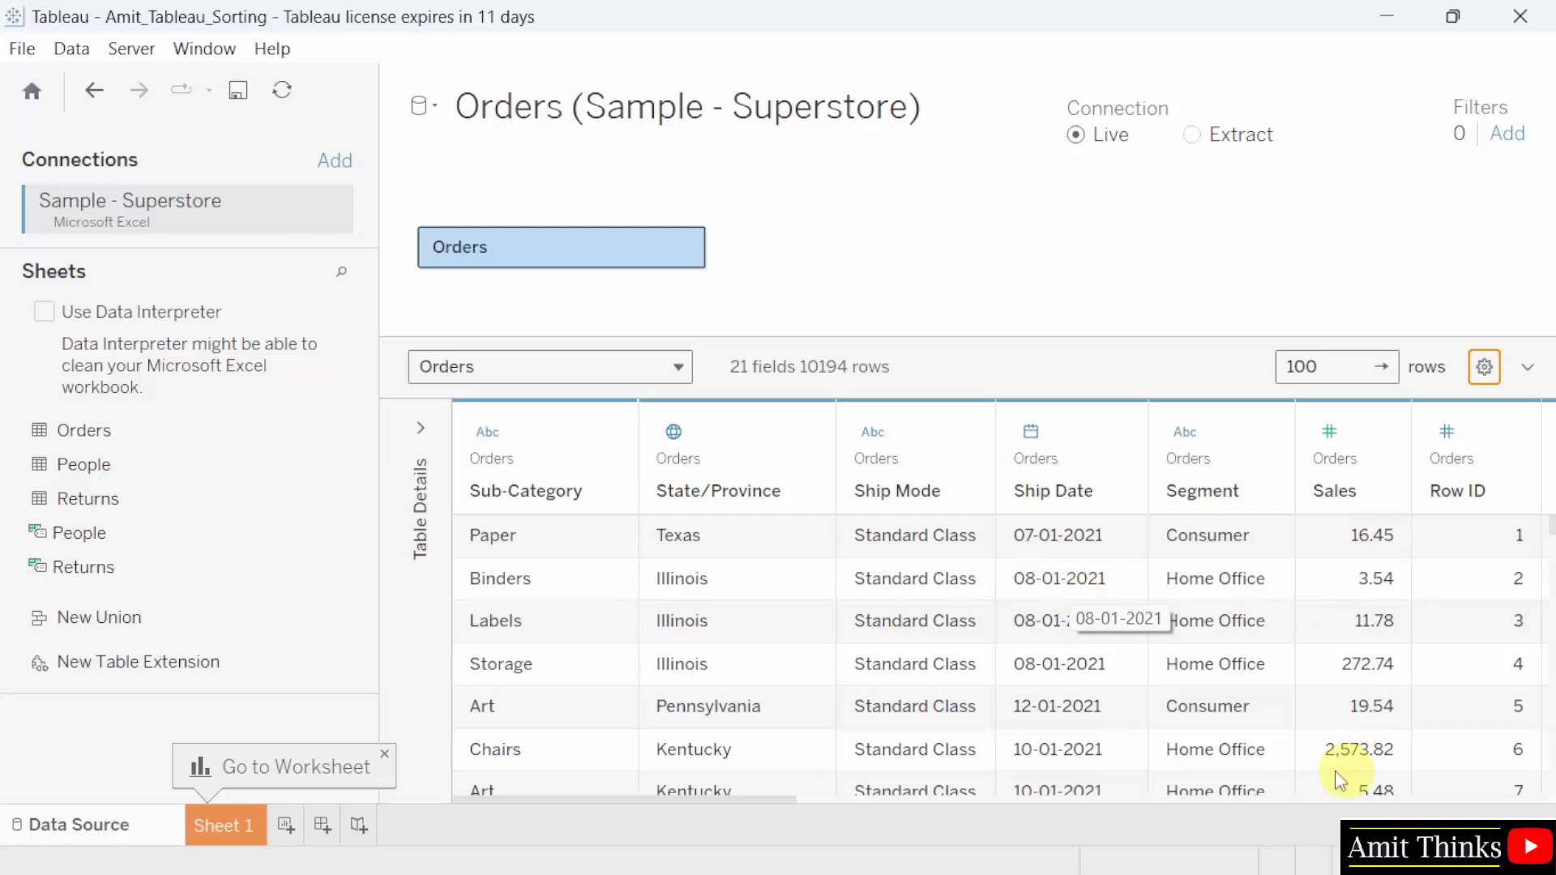
pyautogui.click(1484, 370)
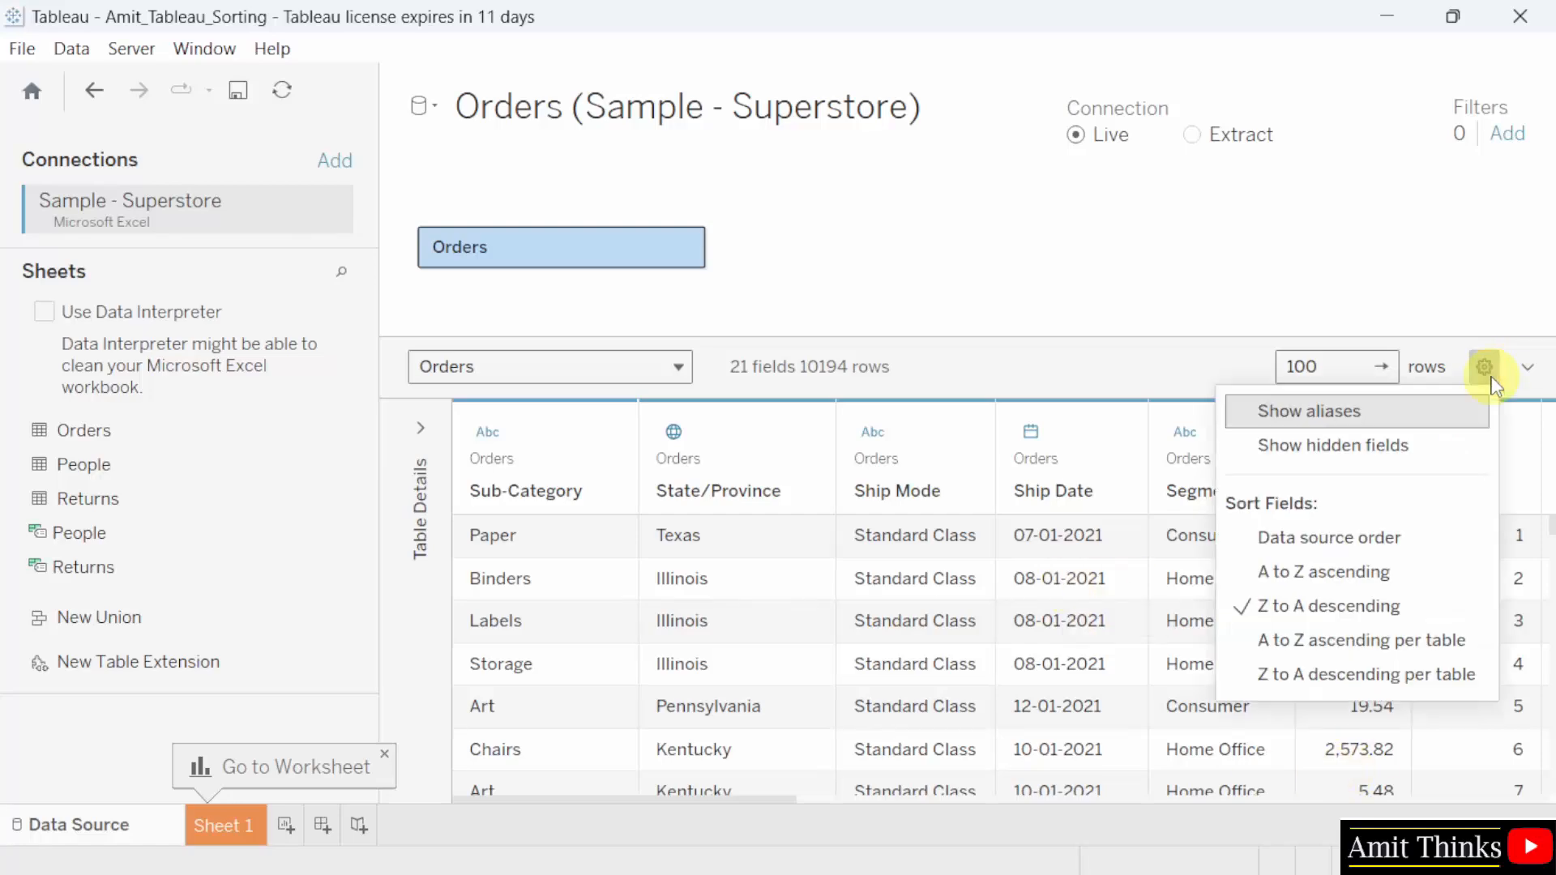
pyautogui.click(1480, 645)
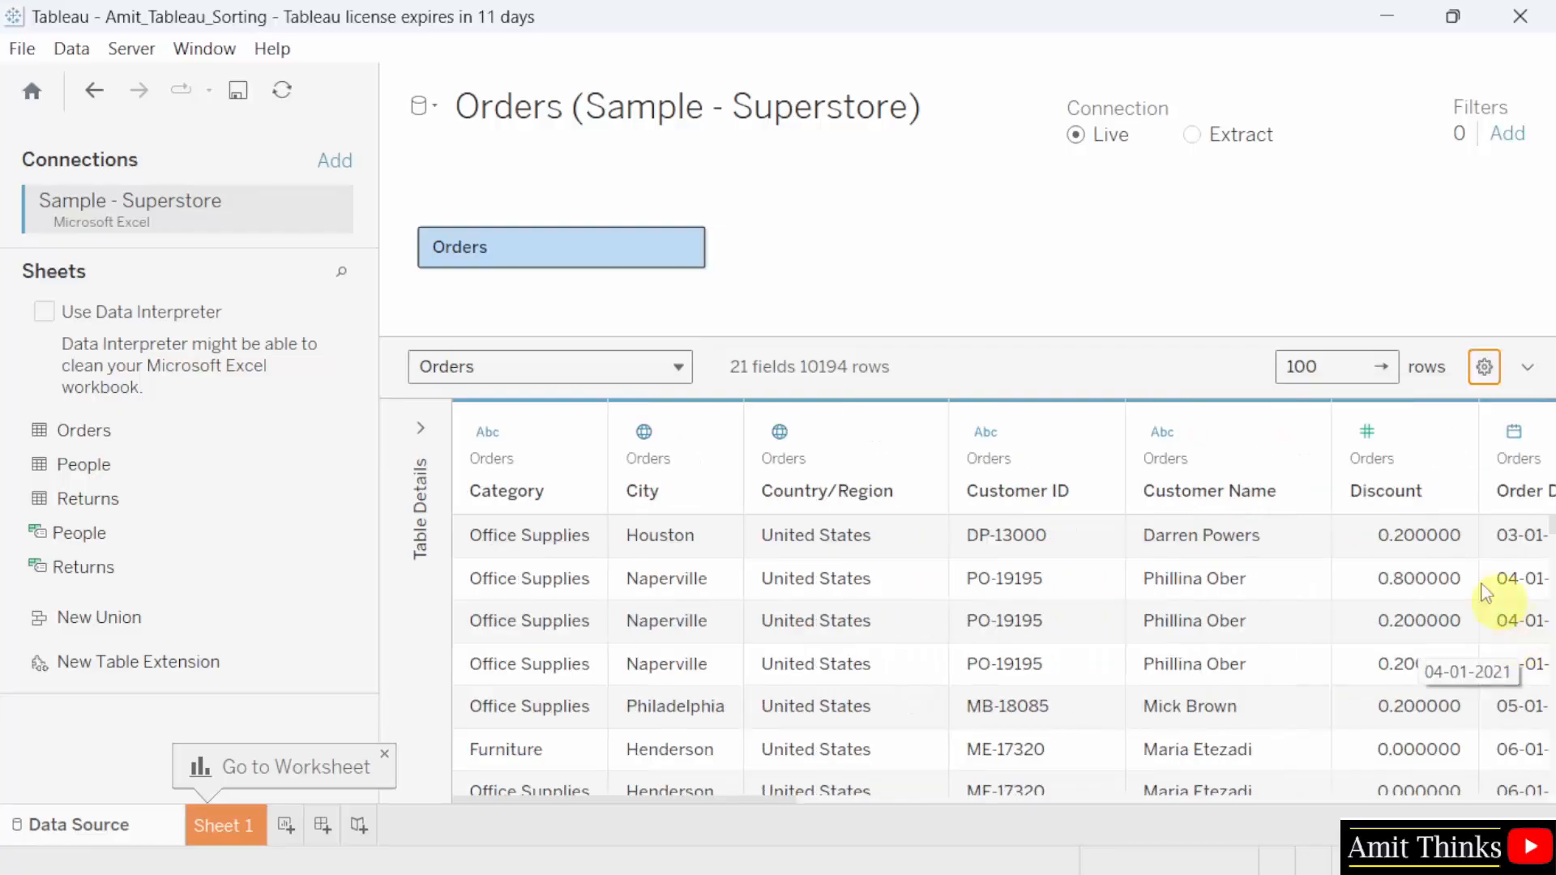
# Step: Set the Orders field sorting to Z to A descending per table
pyautogui.click(1484, 366)
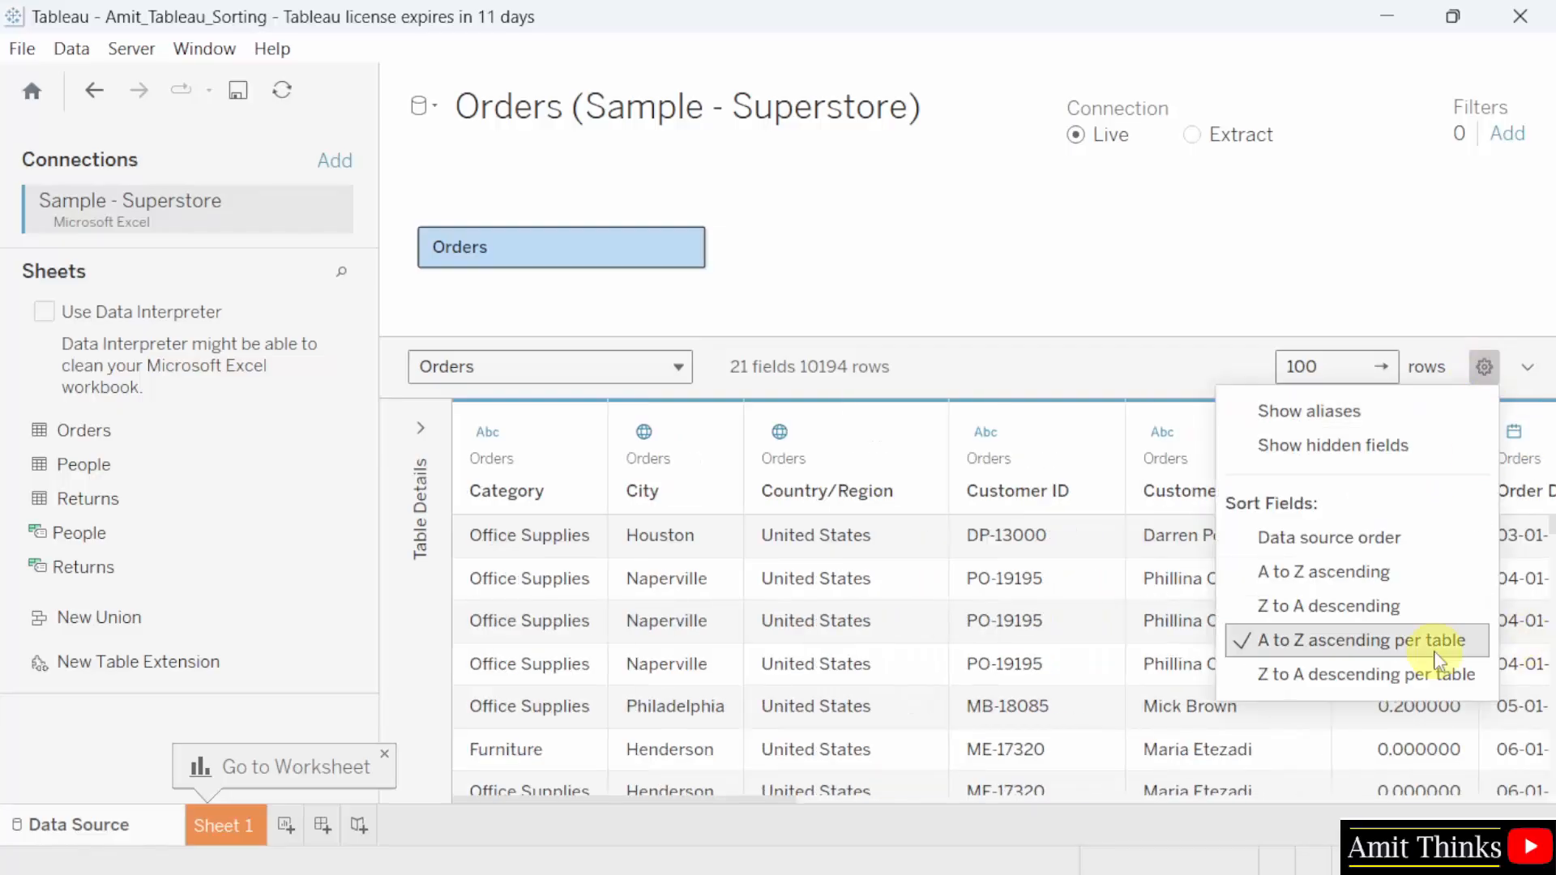
pyautogui.click(1477, 681)
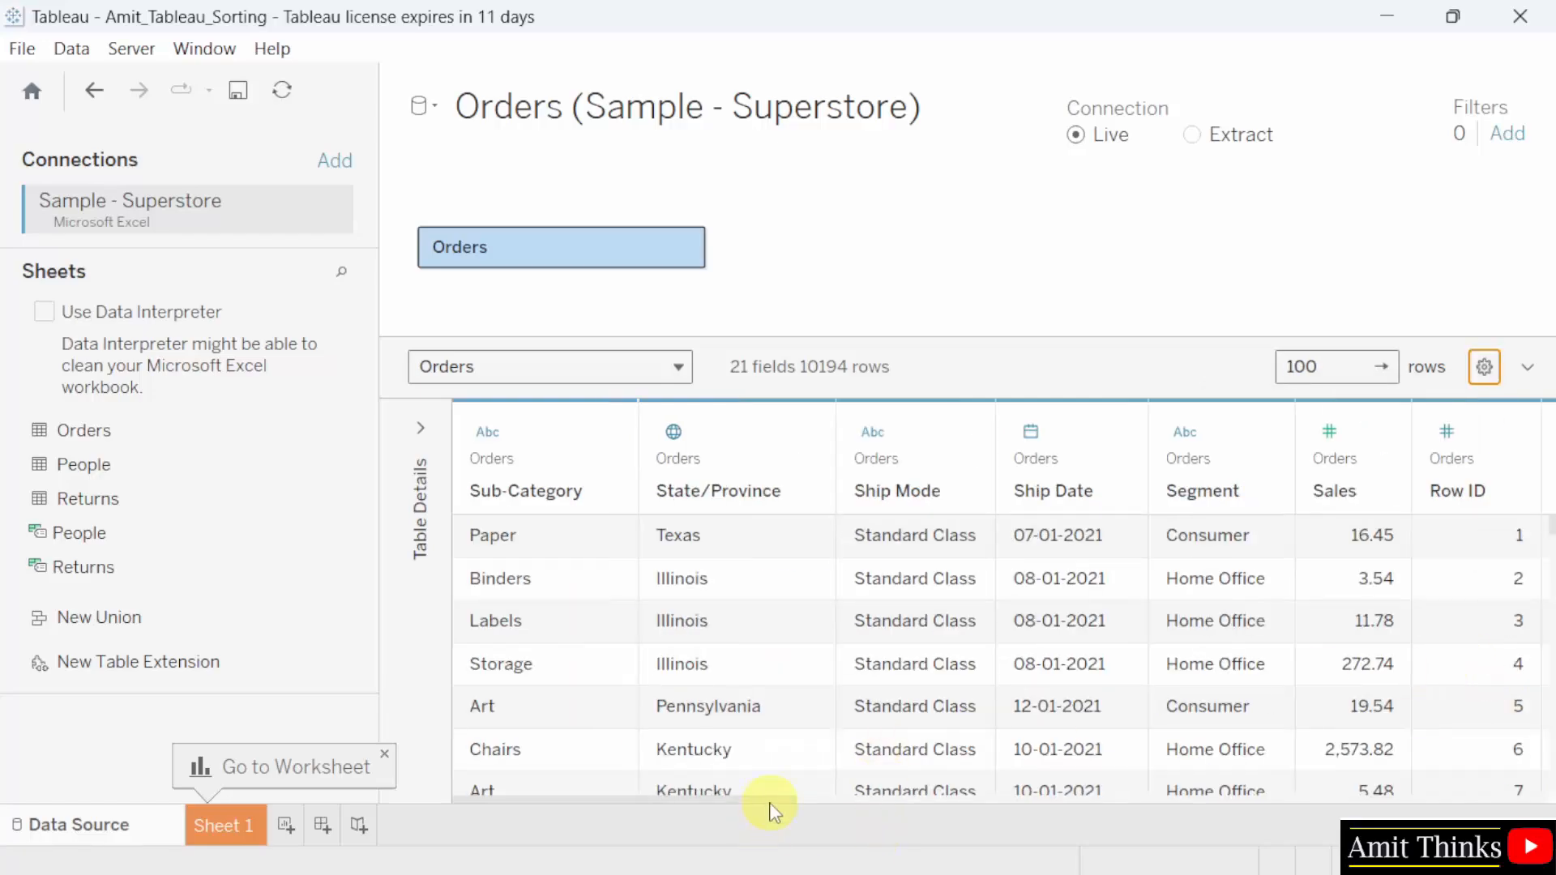
pyautogui.moveTo(767, 805); pyautogui.dragTo(513, 797)
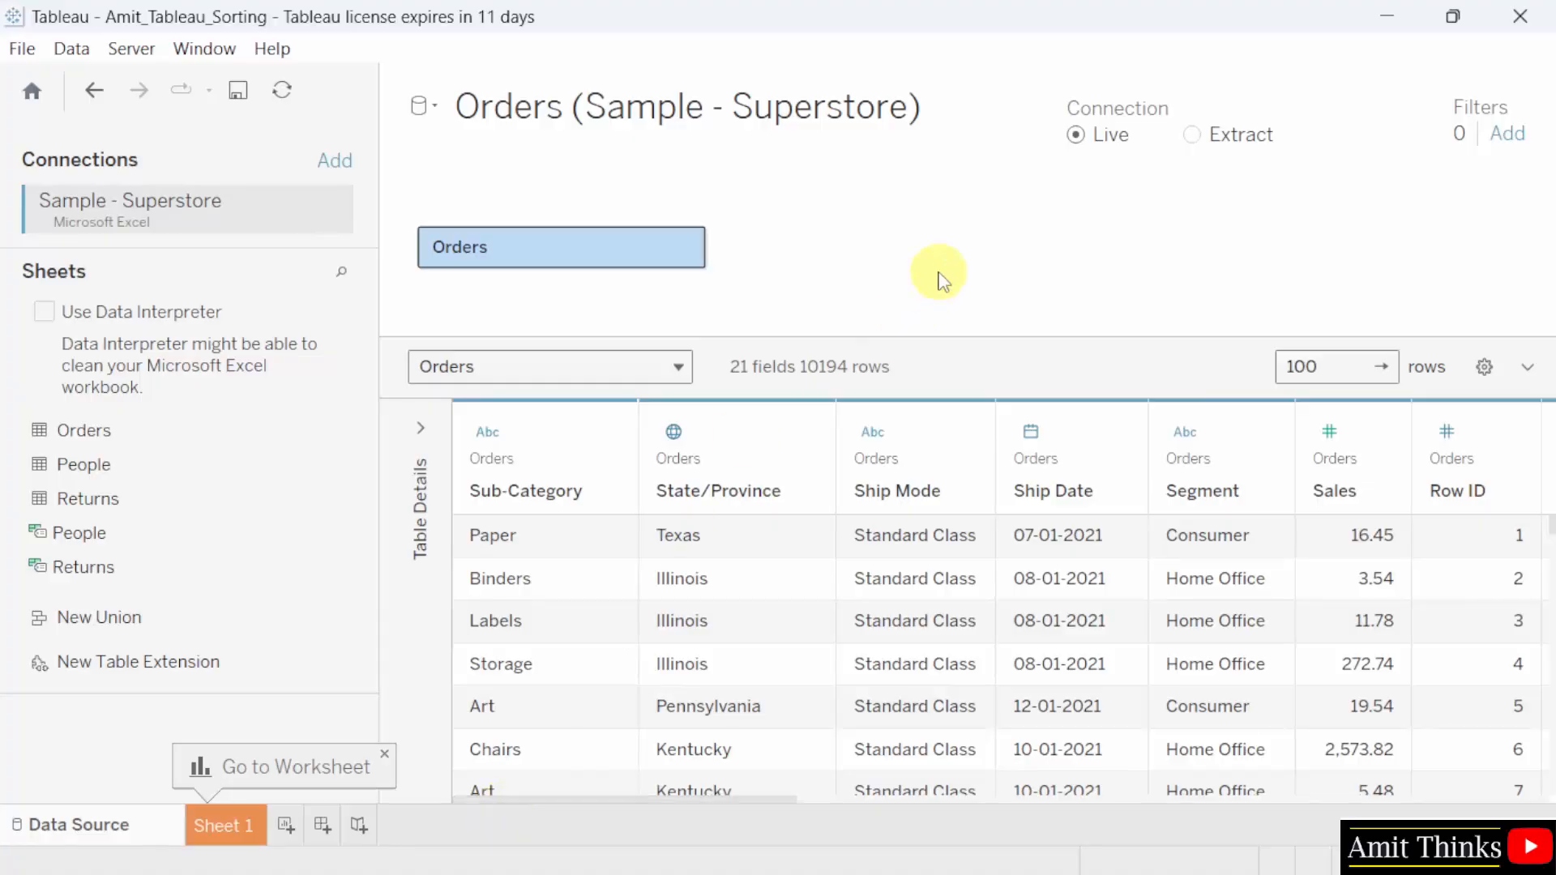
# Step: Open Sheet 1, widen the list of data fields, and rename the worksheet as Sort
pyautogui.click(224, 825)
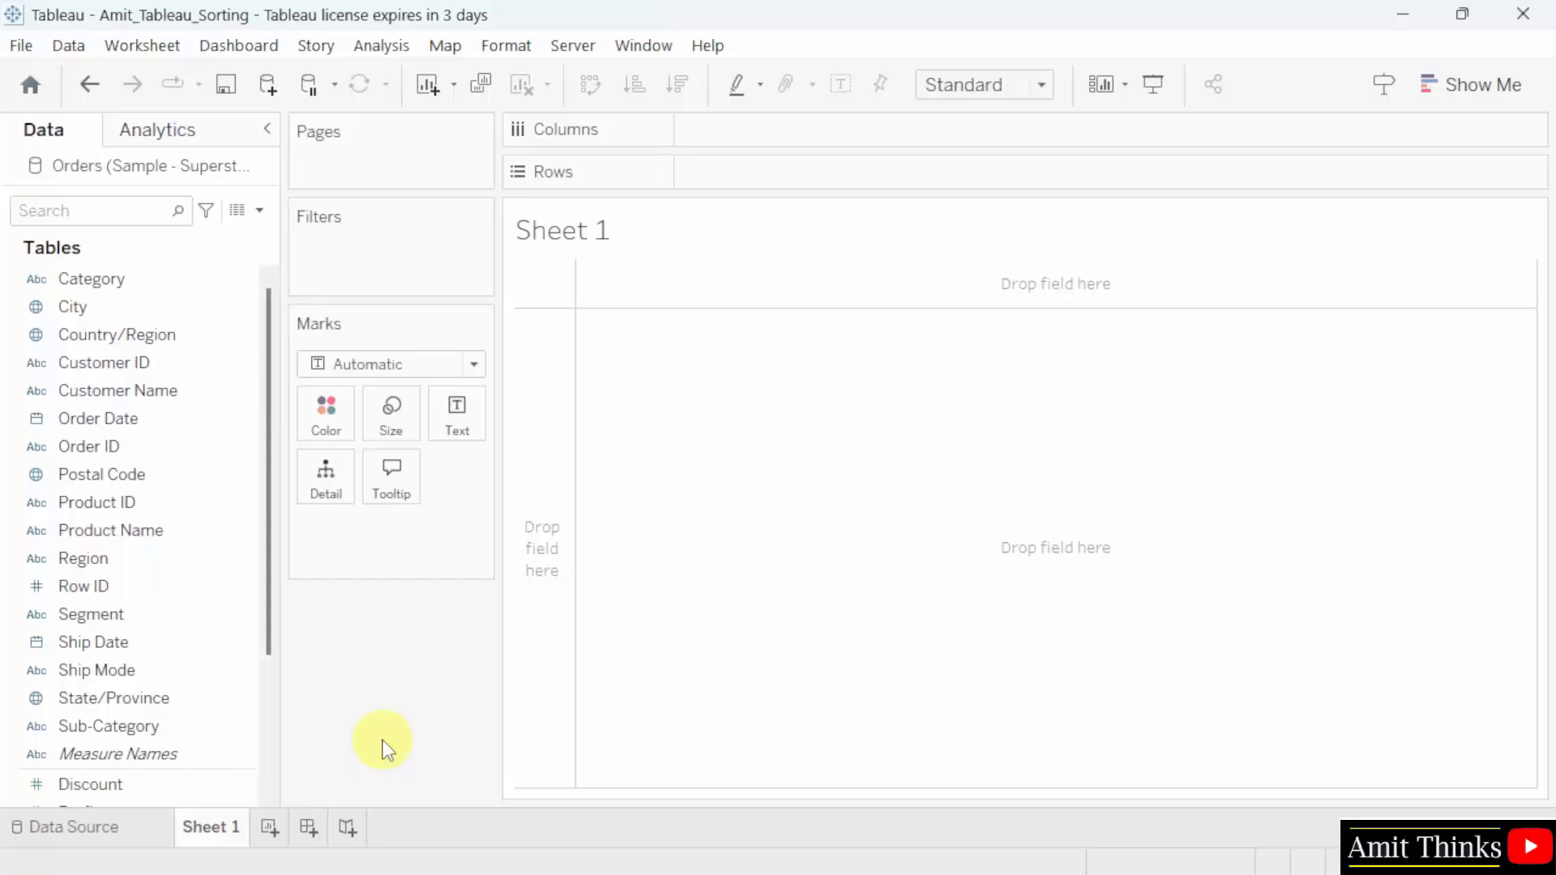
pyautogui.click(104, 278)
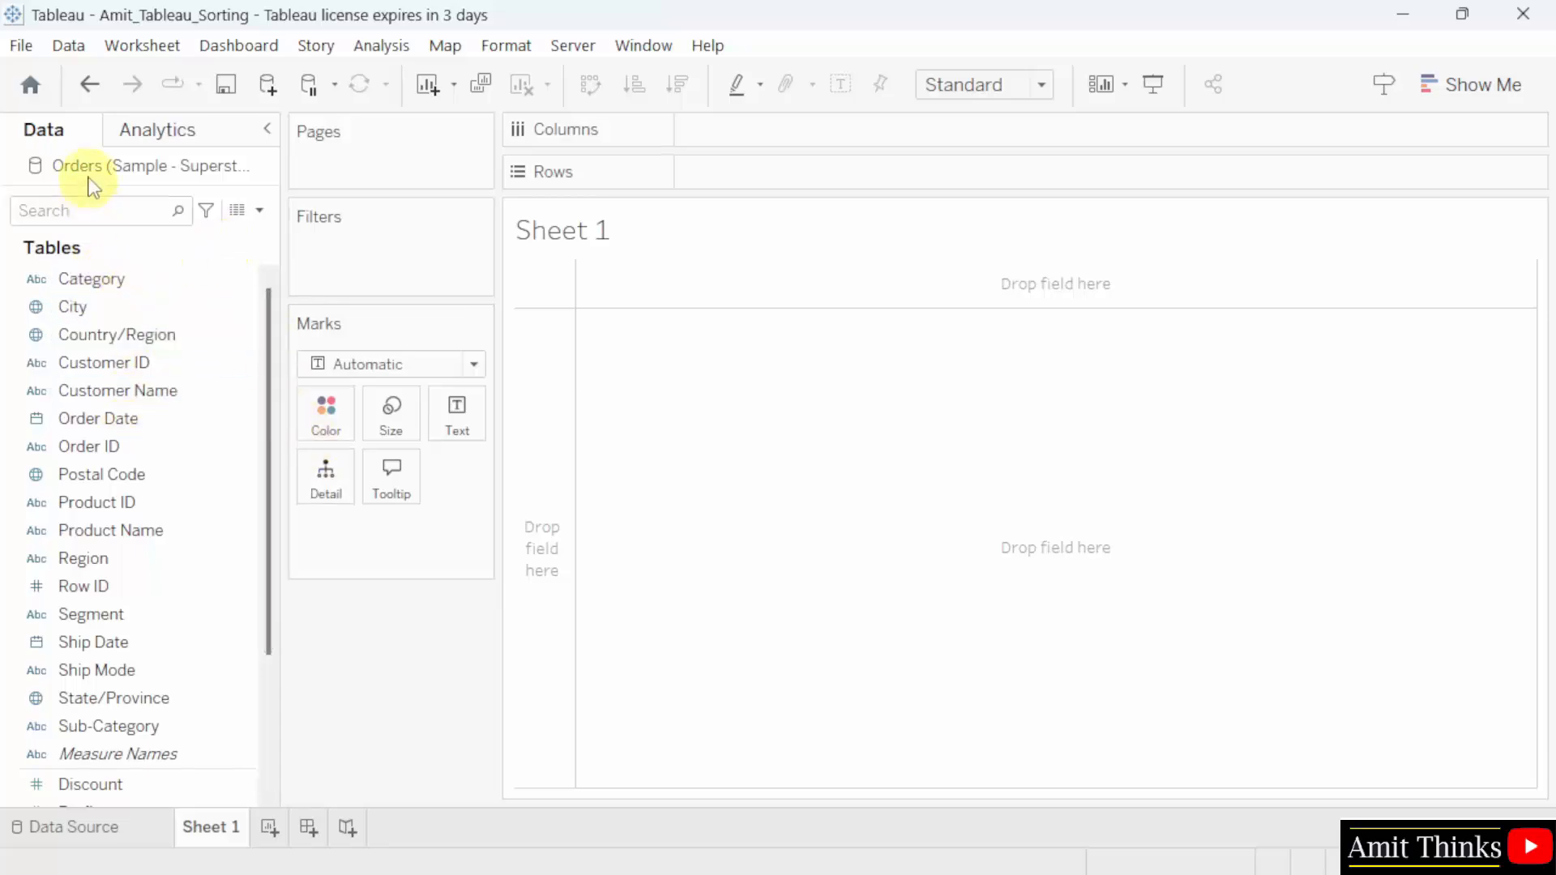
pyautogui.moveTo(286, 367); pyautogui.dragTo(308, 364)
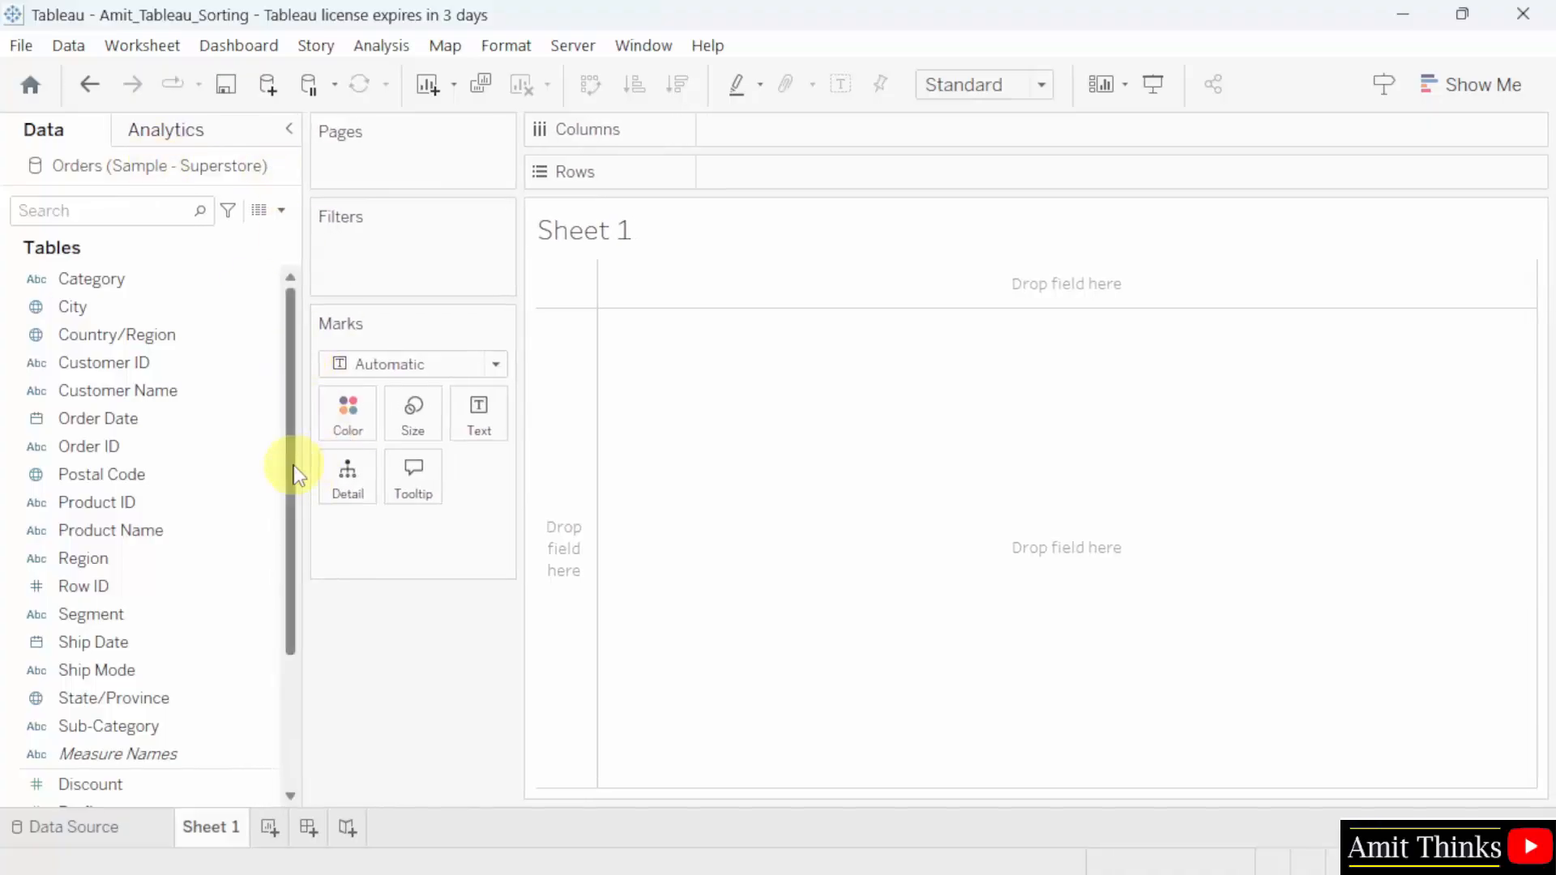
pyautogui.doubleClick(219, 829)
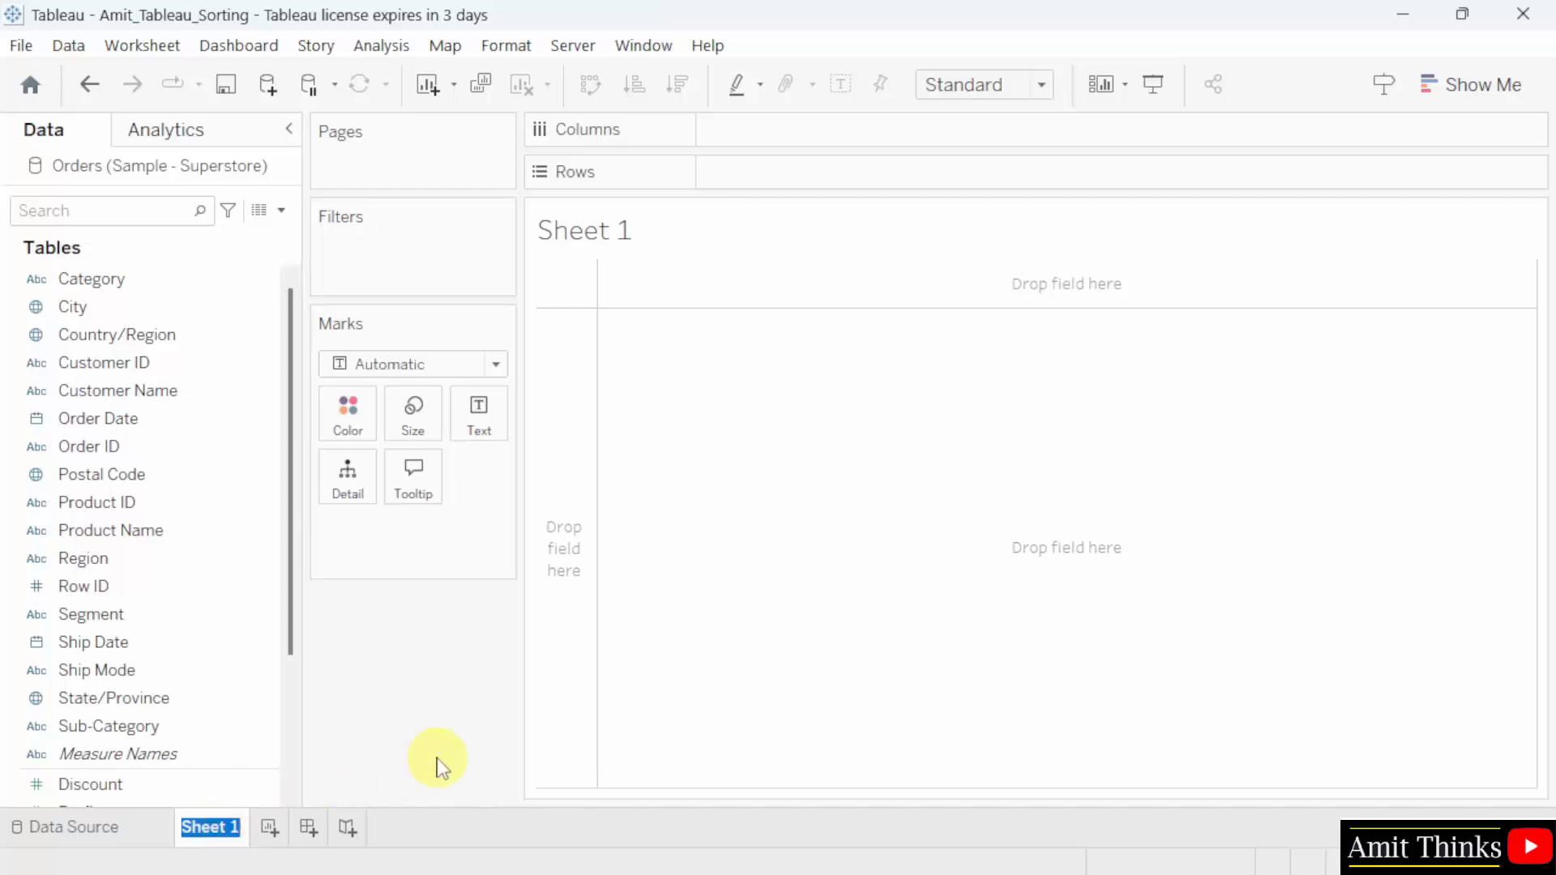
pyautogui.write('Sort')
pyautogui.press('Return')
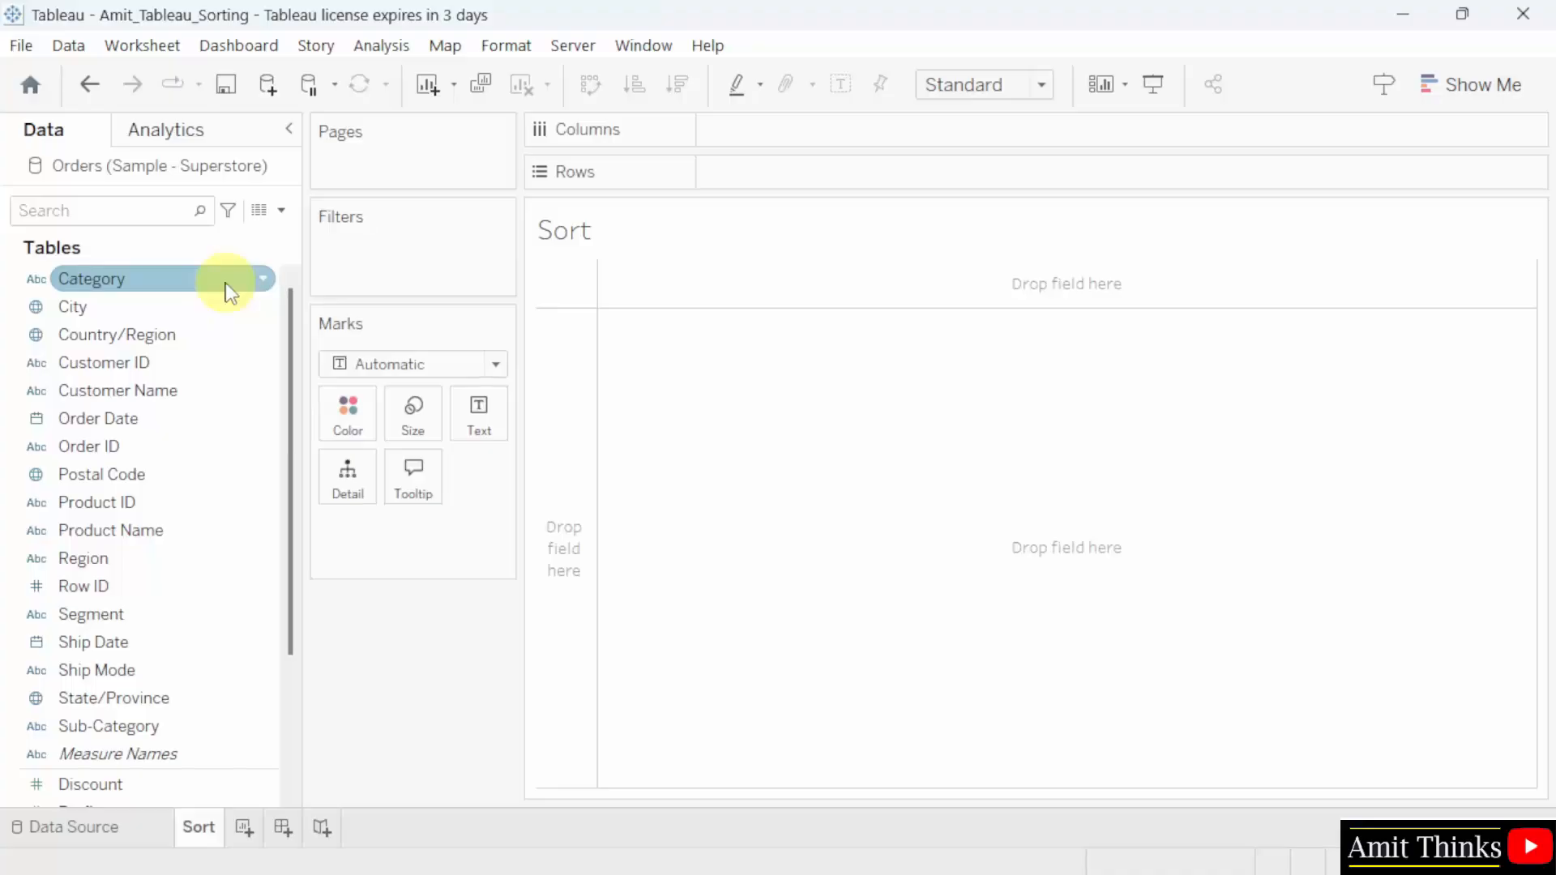
# Step: Build a bar chart of total Sales by Category, with Category on Rows and Sales on Columns
pyautogui.moveTo(233, 290); pyautogui.dragTo(931, 180)
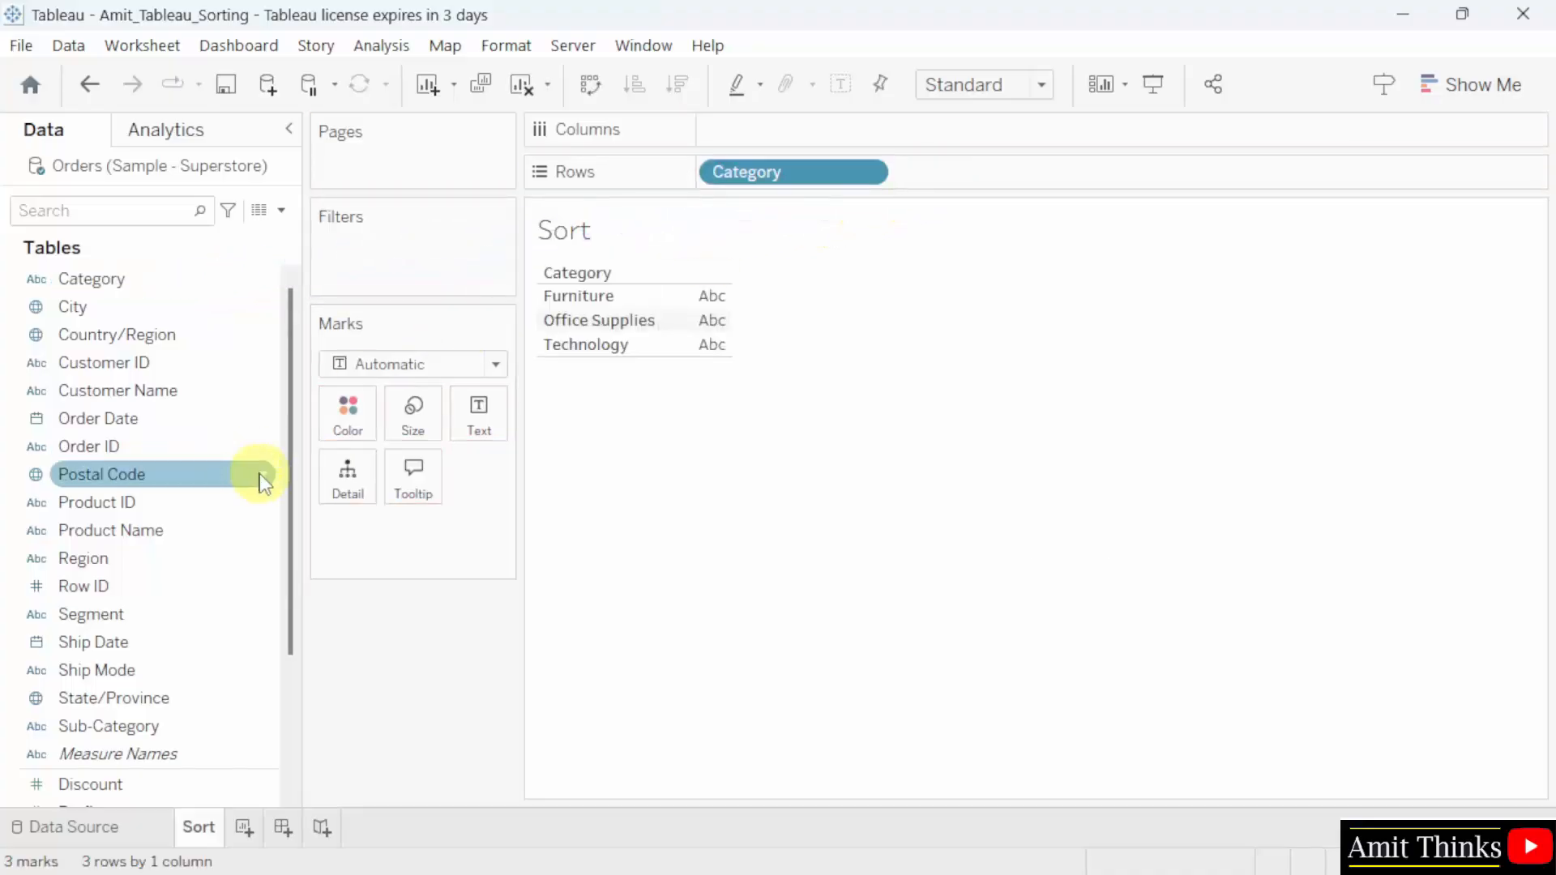
pyautogui.moveTo(297, 459); pyautogui.dragTo(835, 133)
pyautogui.click(203, 673)
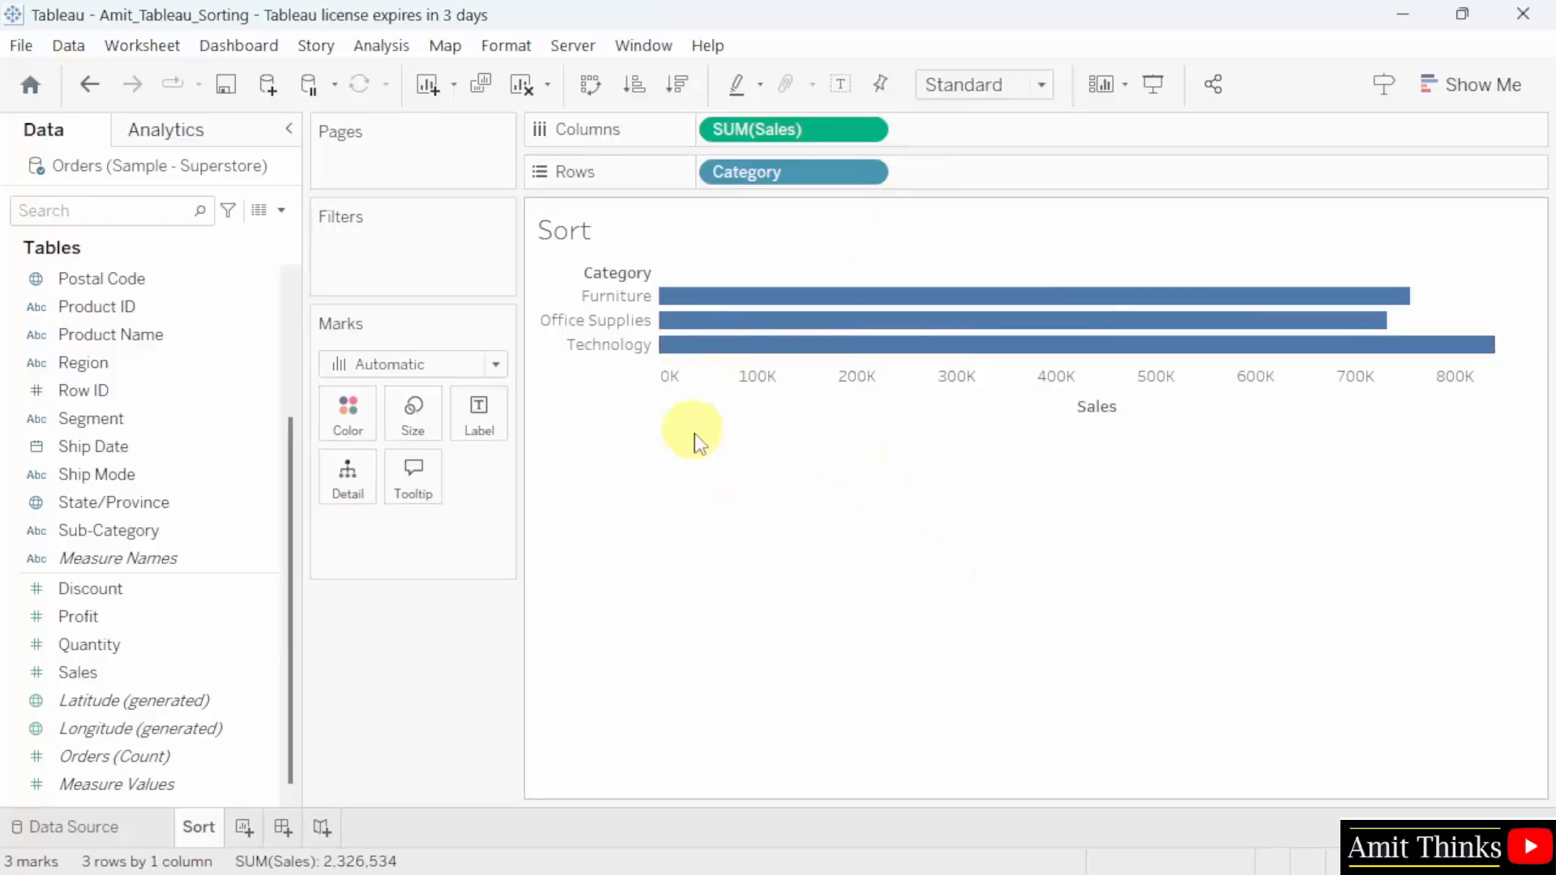
# Step: Set the Category sort by data source order to descending, and return it to ascending
pyautogui.moveTo(1117, 431)
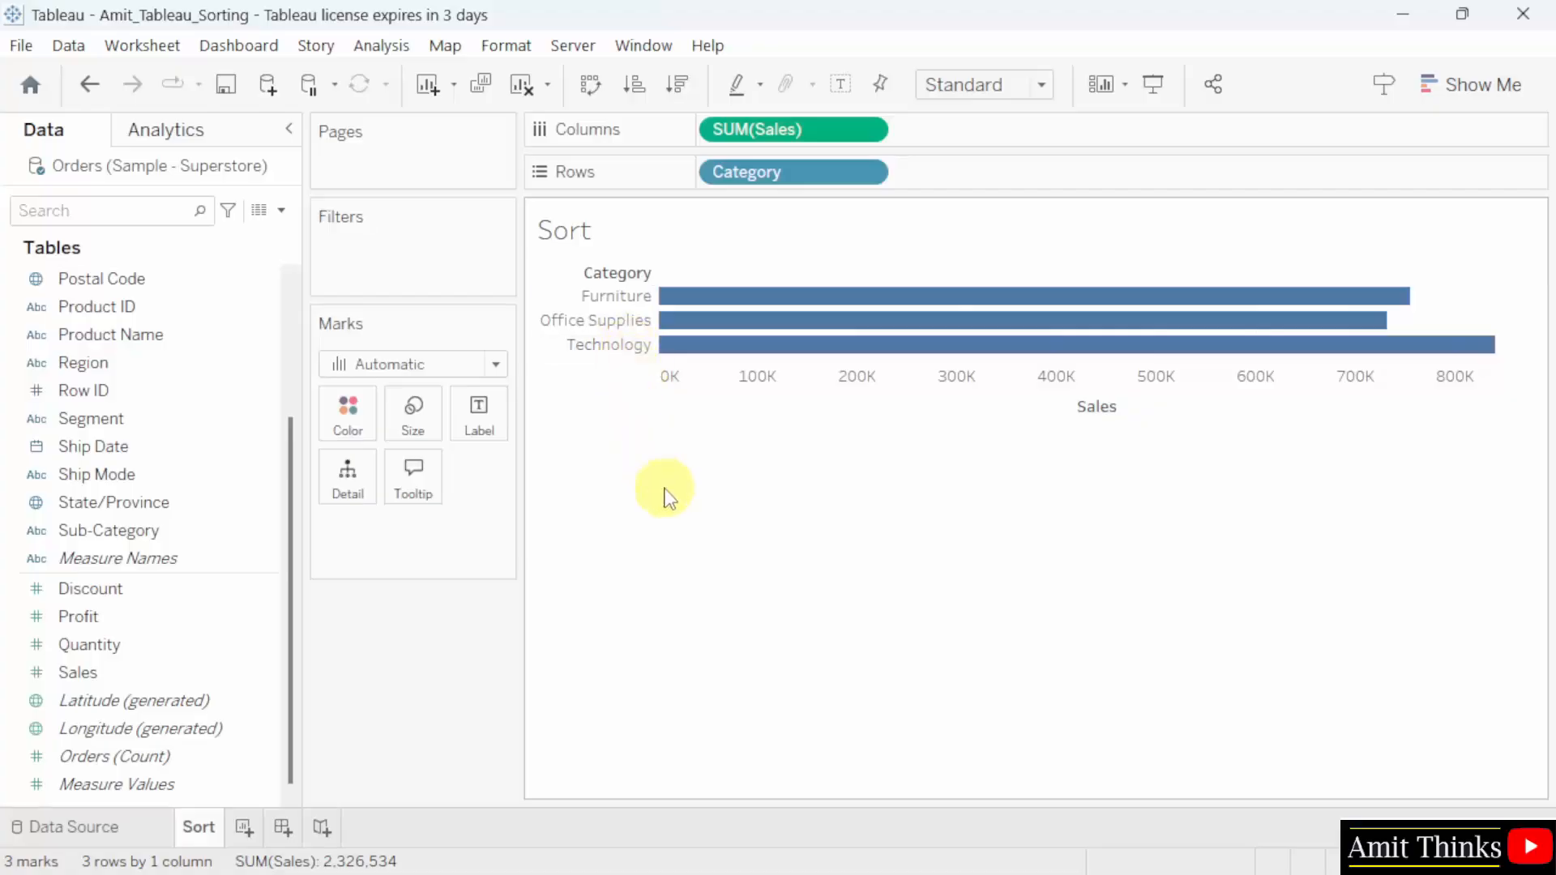
pyautogui.click(866, 171)
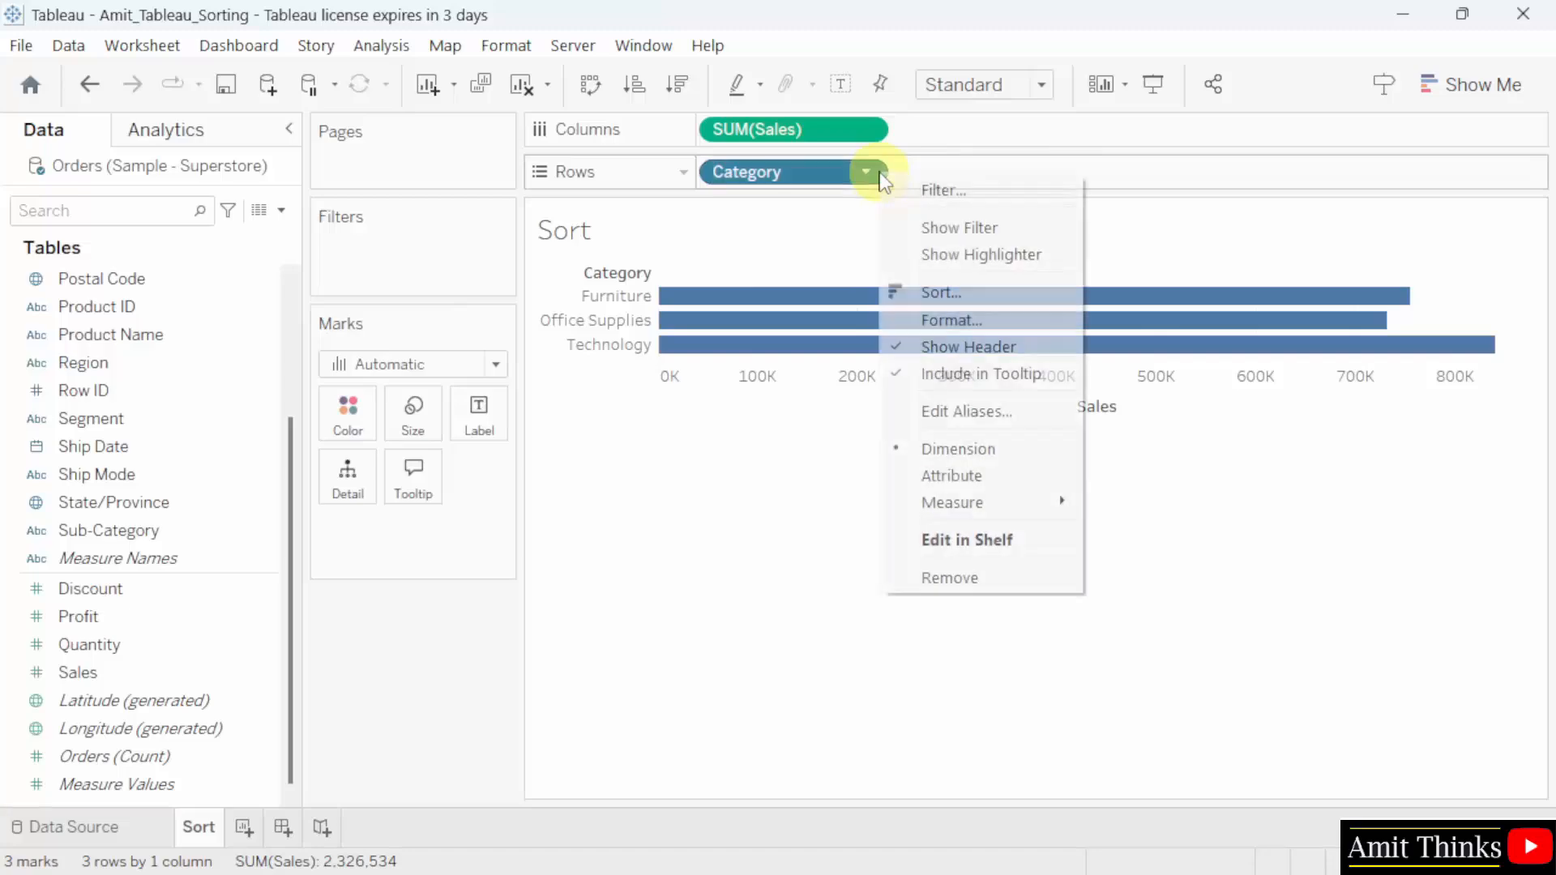
pyautogui.click(1059, 297)
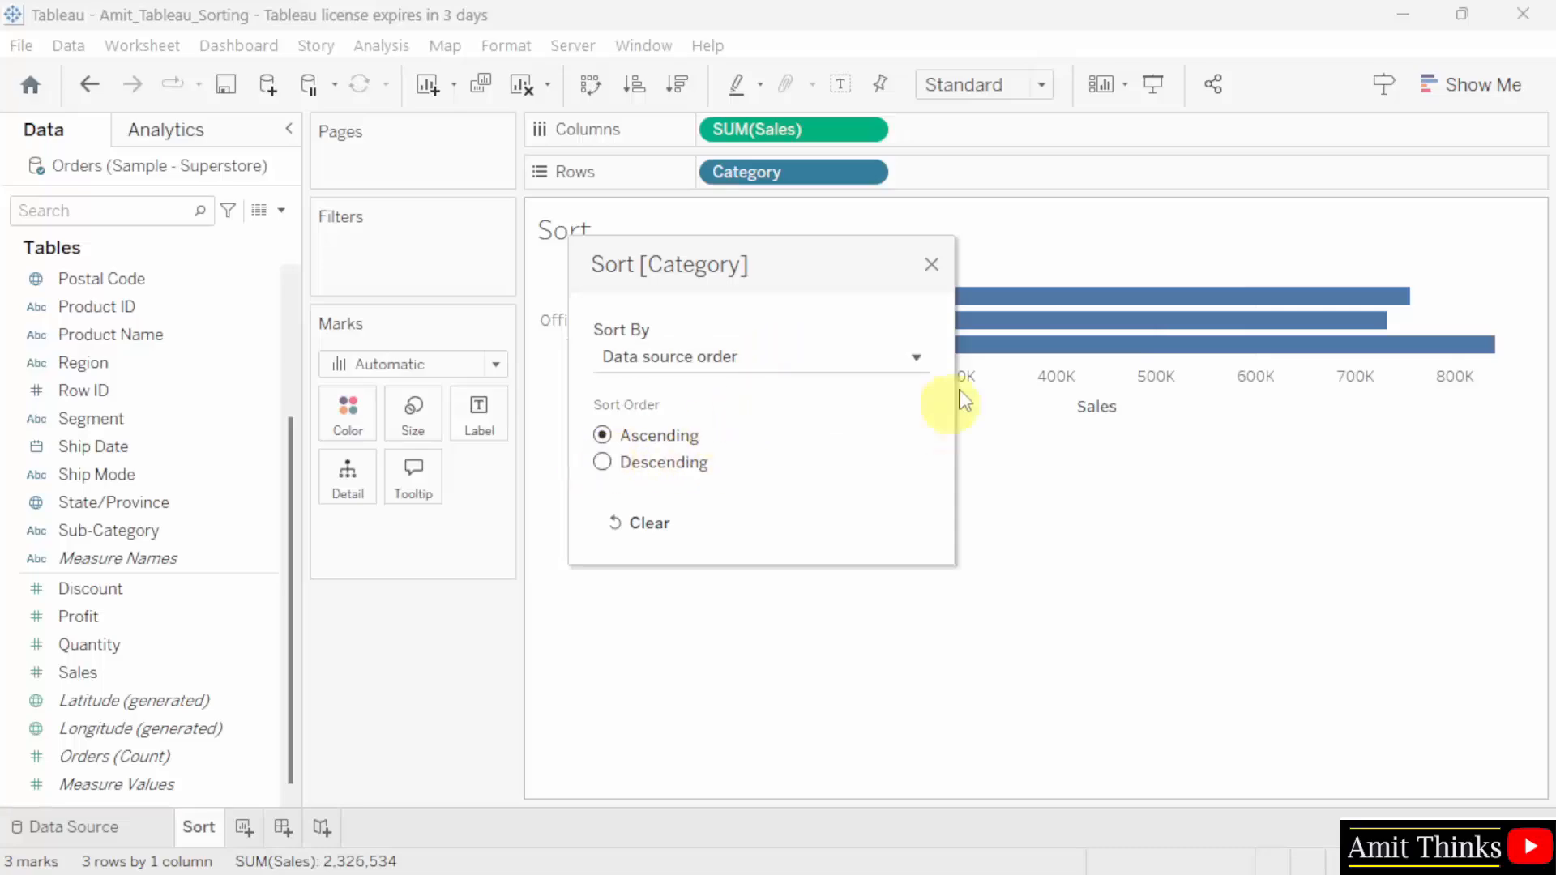
pyautogui.click(602, 462)
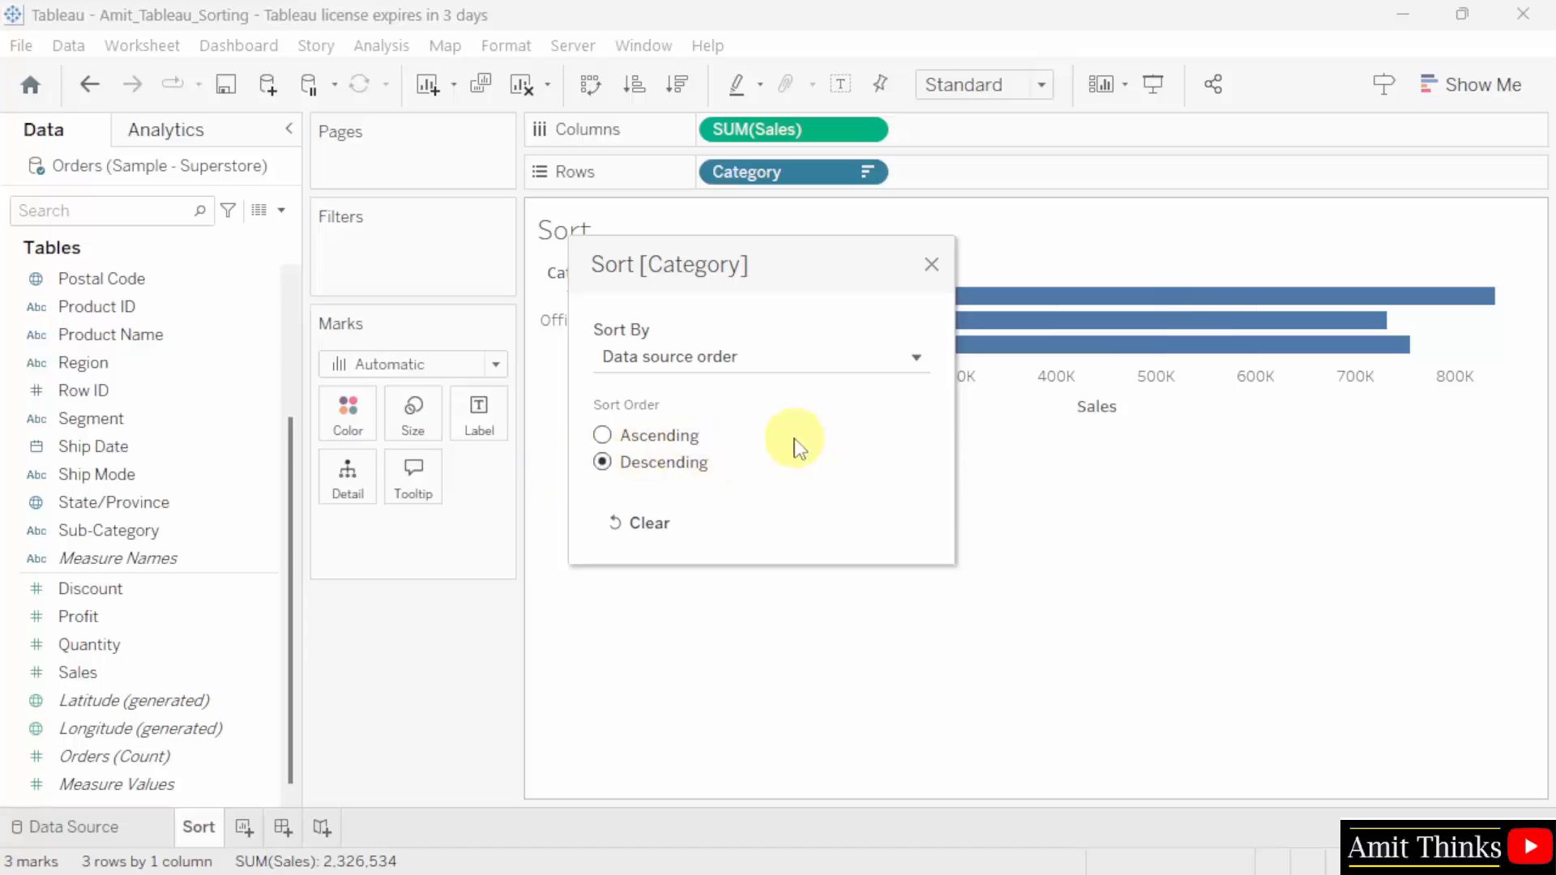
pyautogui.click(604, 436)
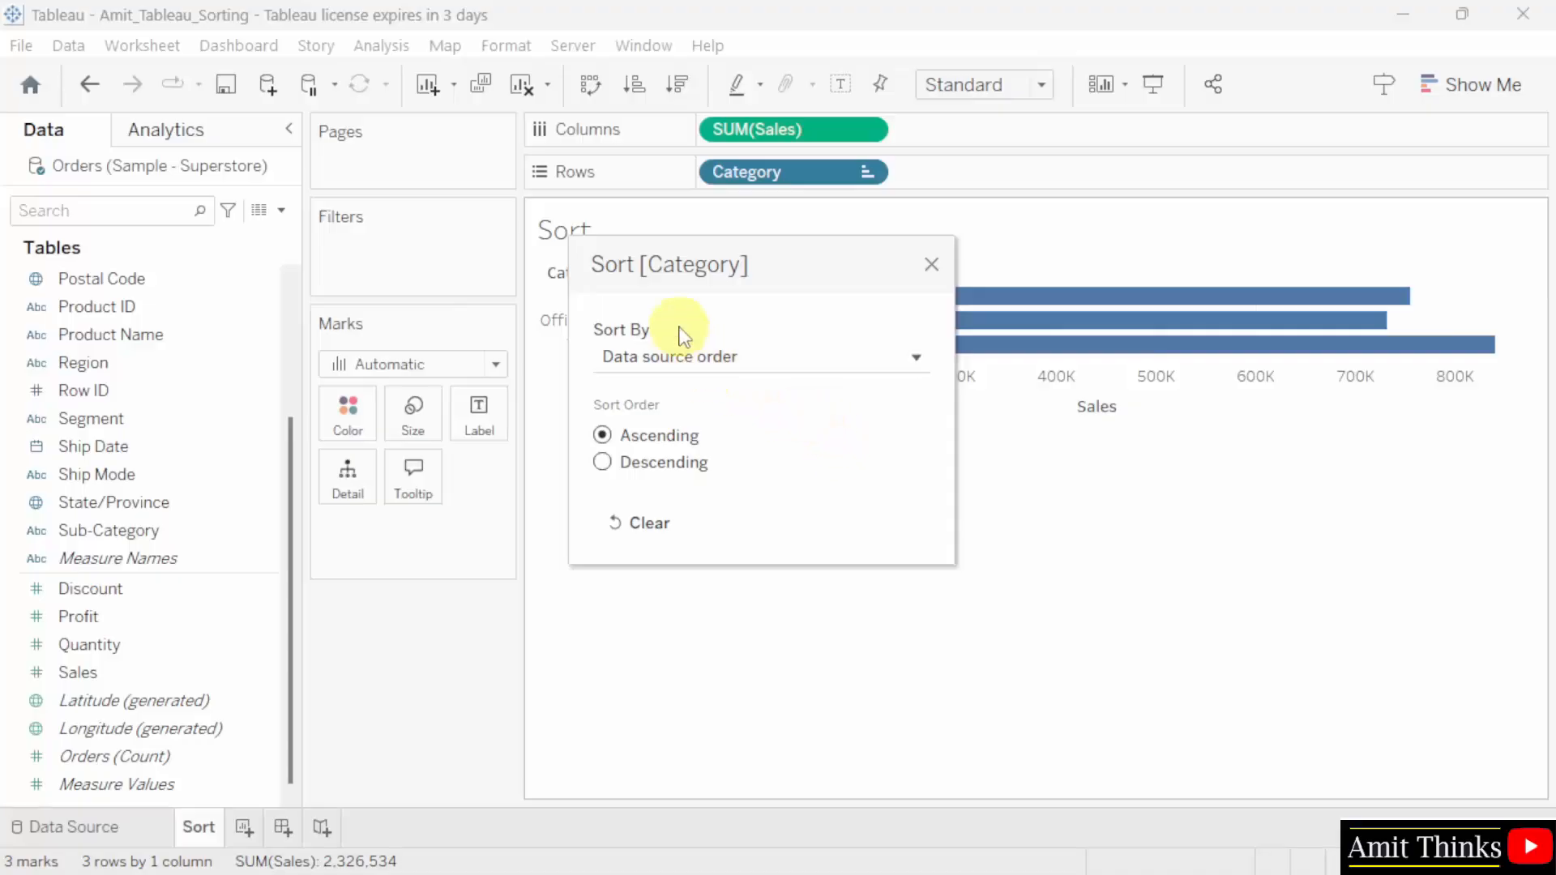
# Step: Sort Category by the Sales field with Sum aggregation in ascending order and check the reordered bars
pyautogui.click(808, 370)
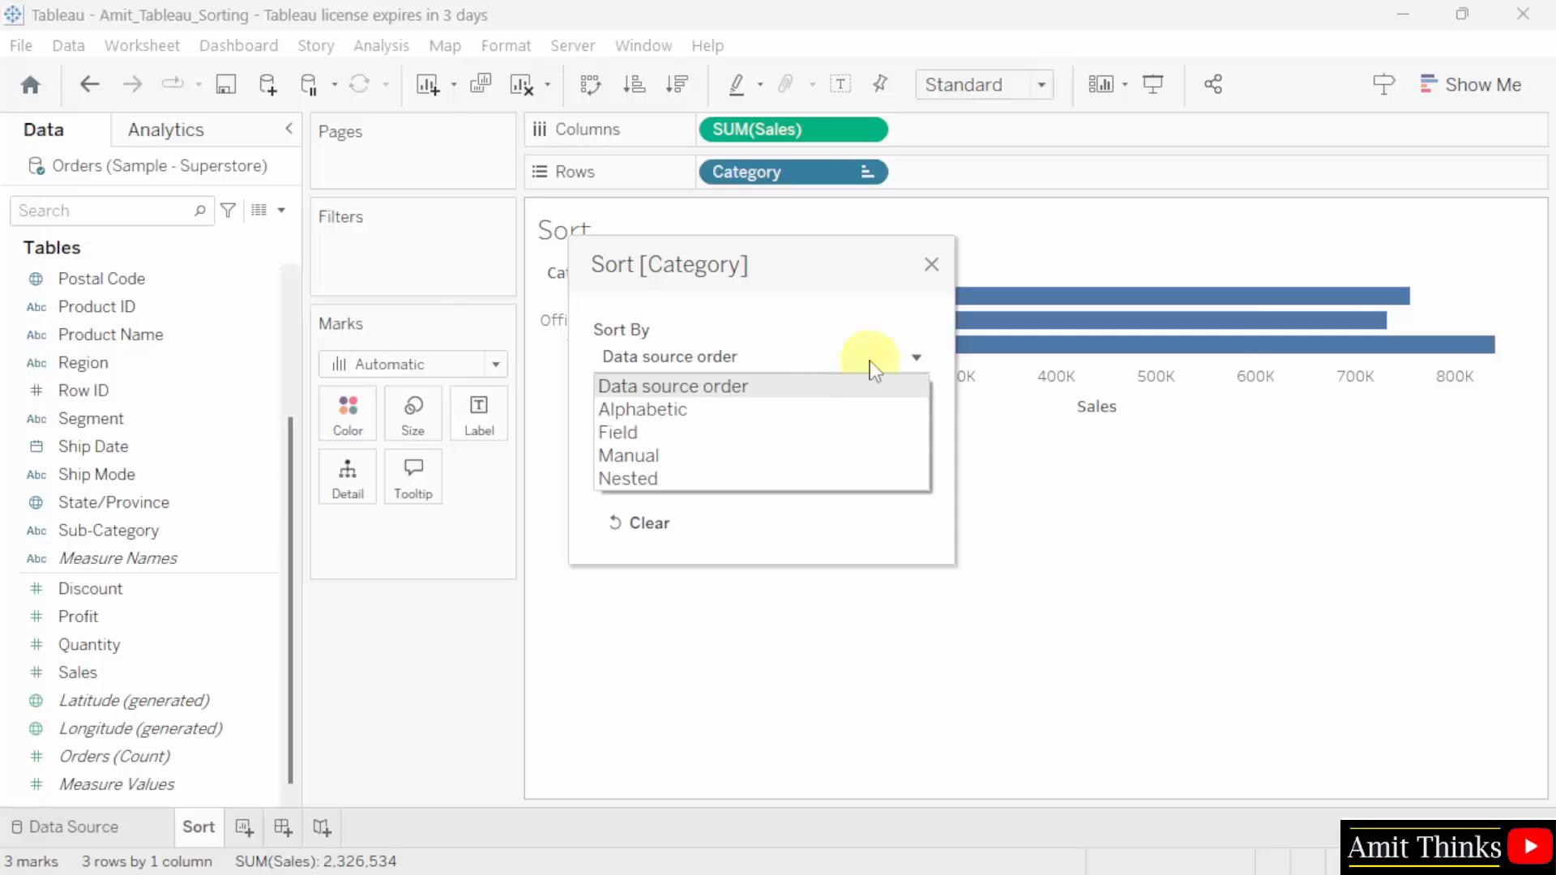
pyautogui.click(841, 432)
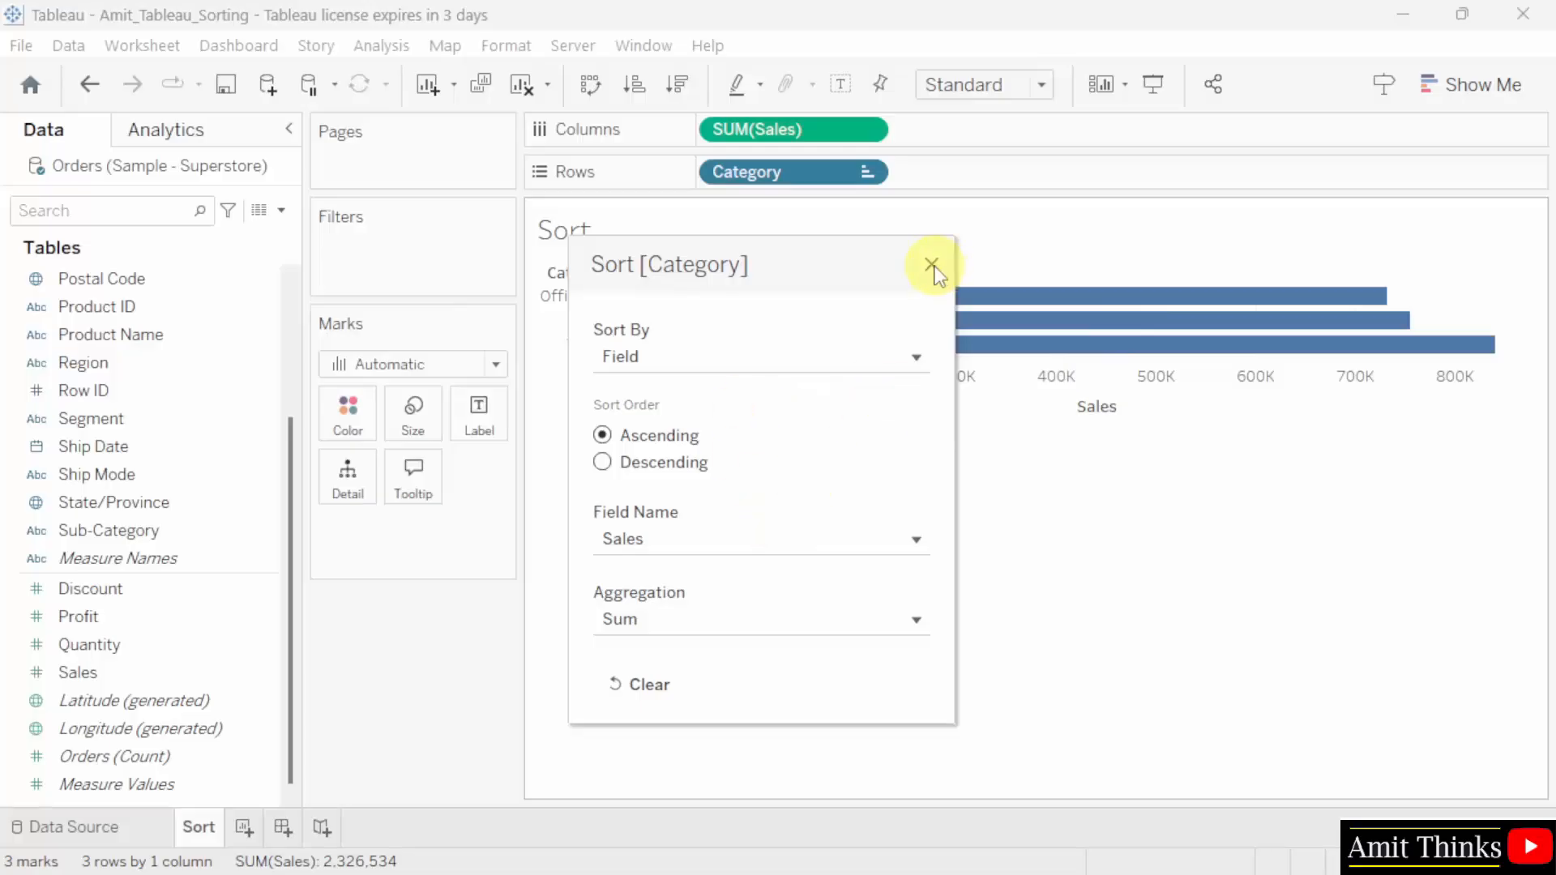
pyautogui.click(932, 267)
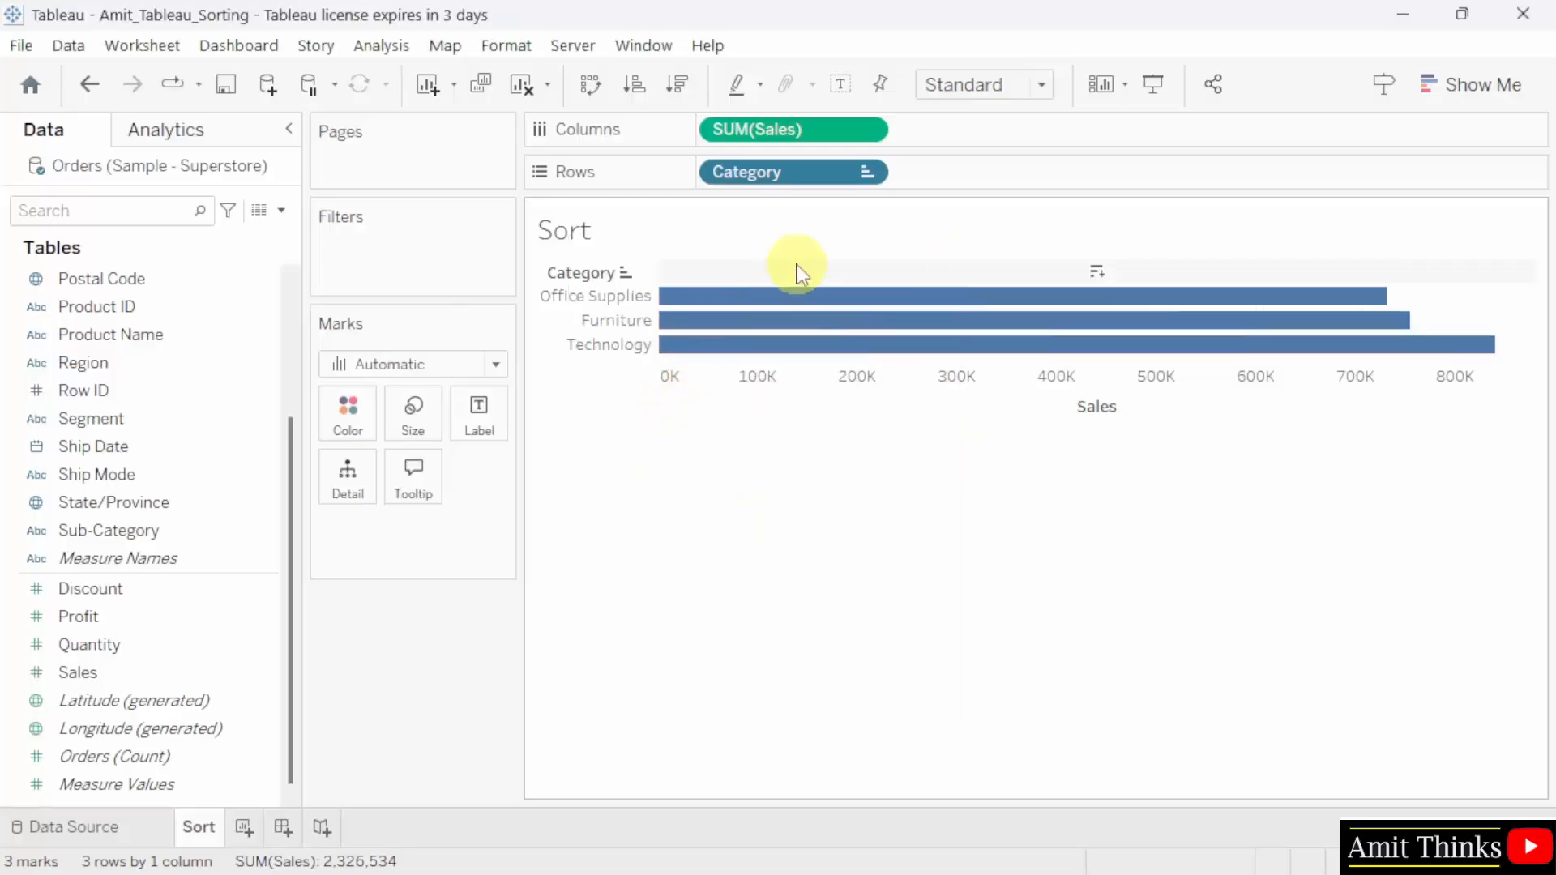
pyautogui.moveTo(806, 296)
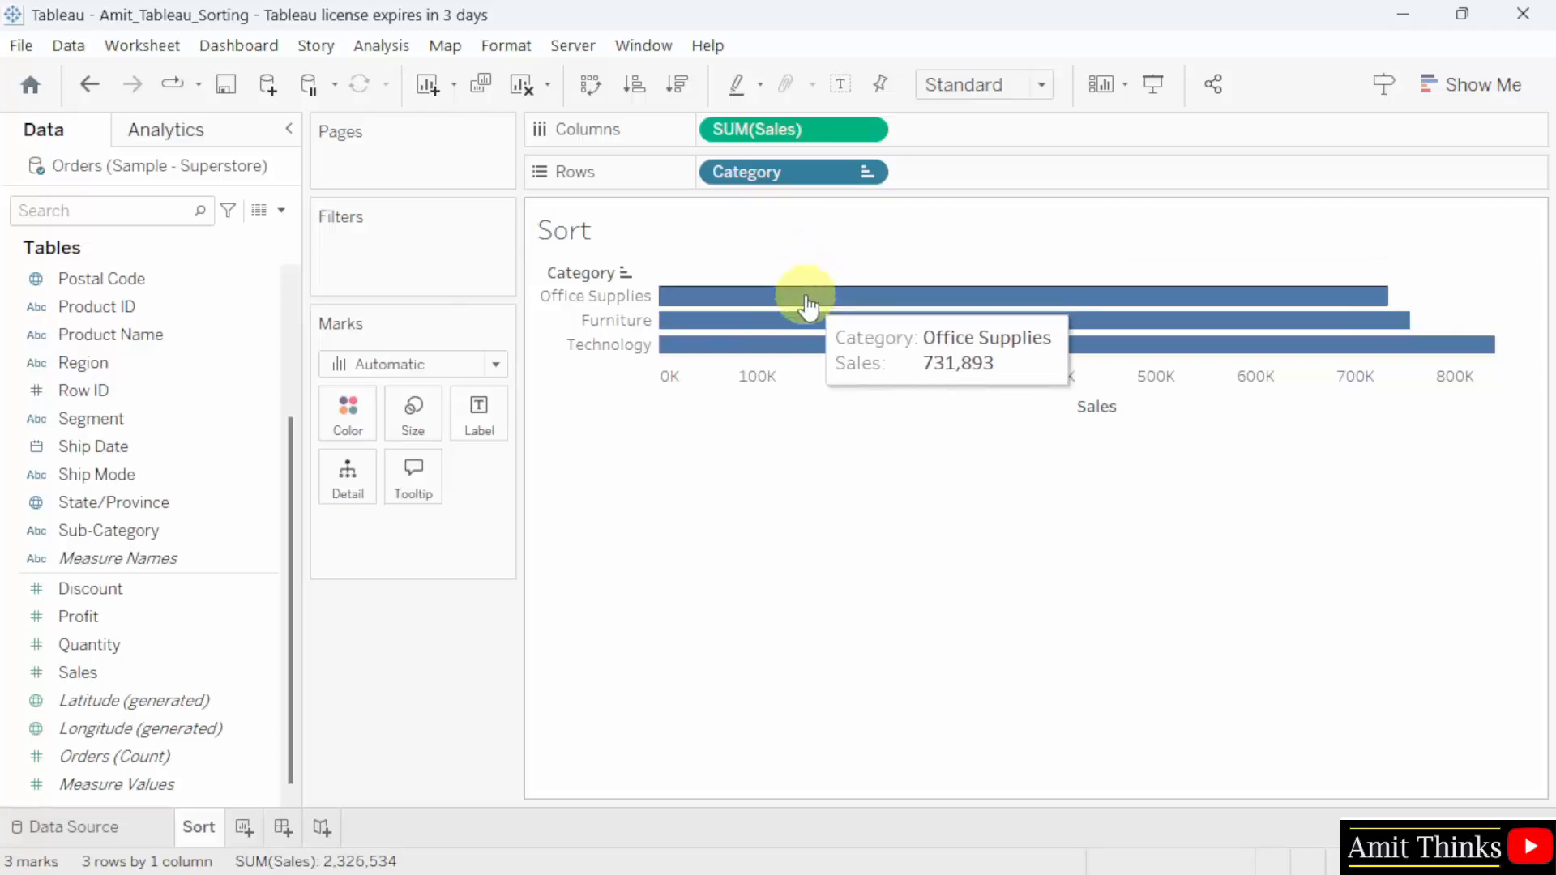
pyautogui.moveTo(802, 330)
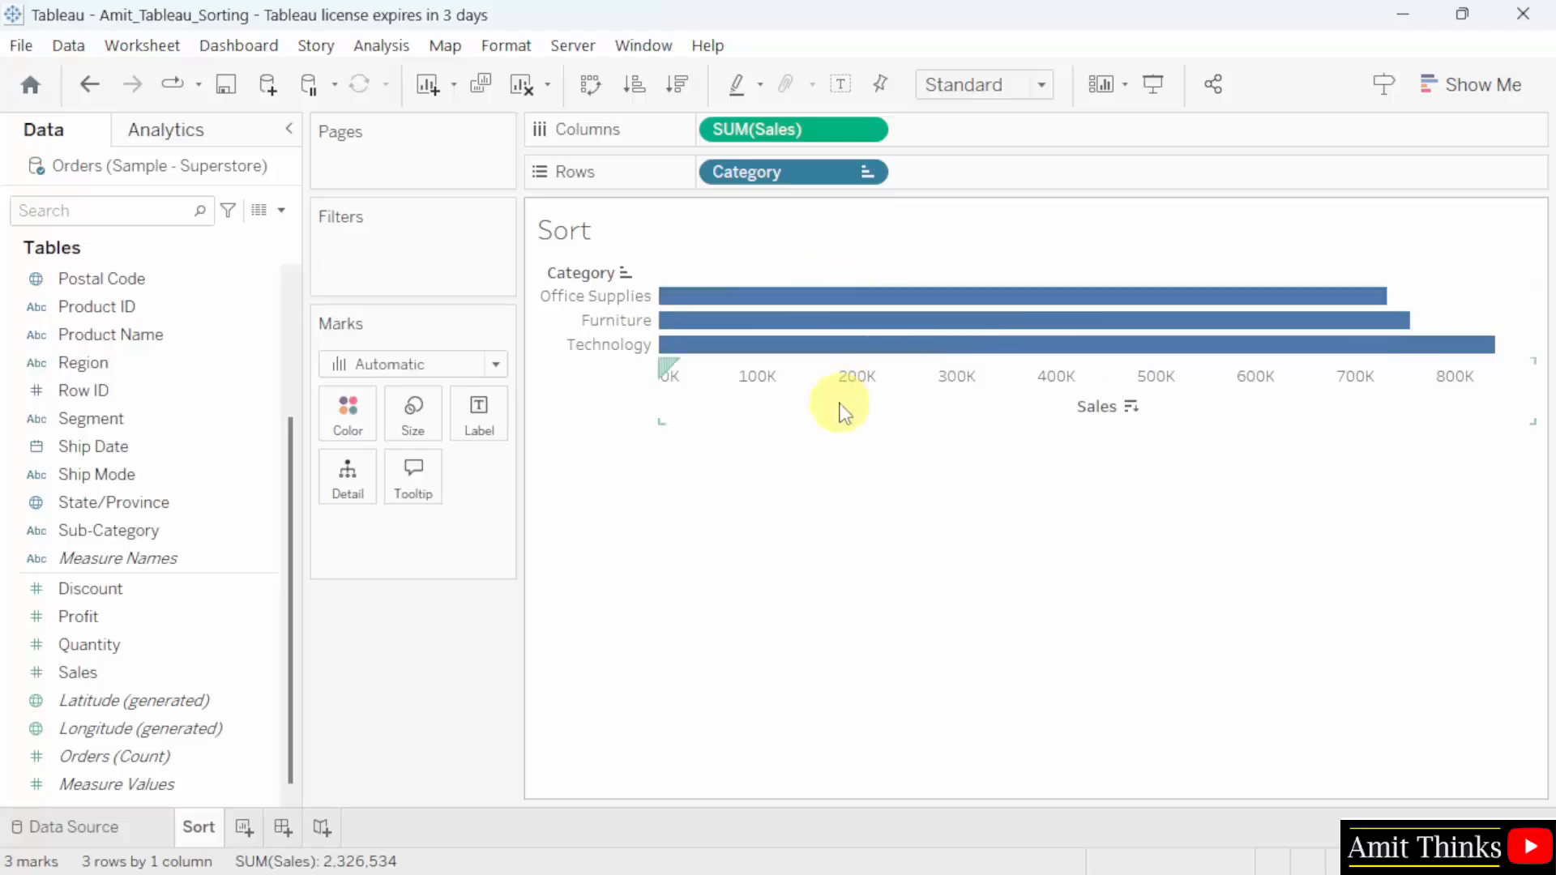
# Step: Change the Category sort by the sum of Sales to descending order
pyautogui.click(867, 173)
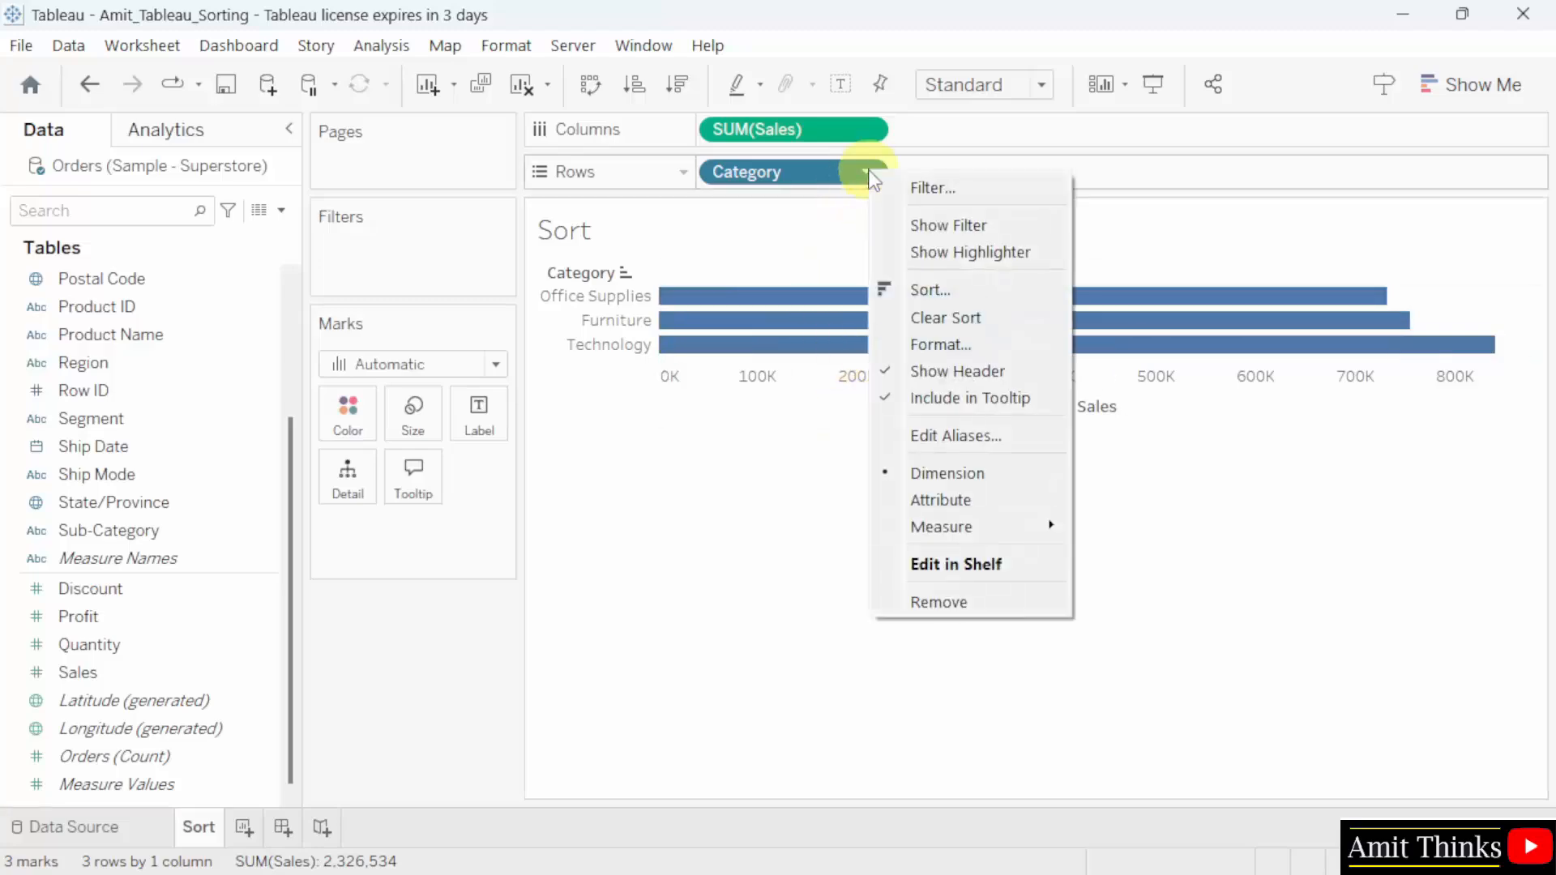
pyautogui.click(1020, 292)
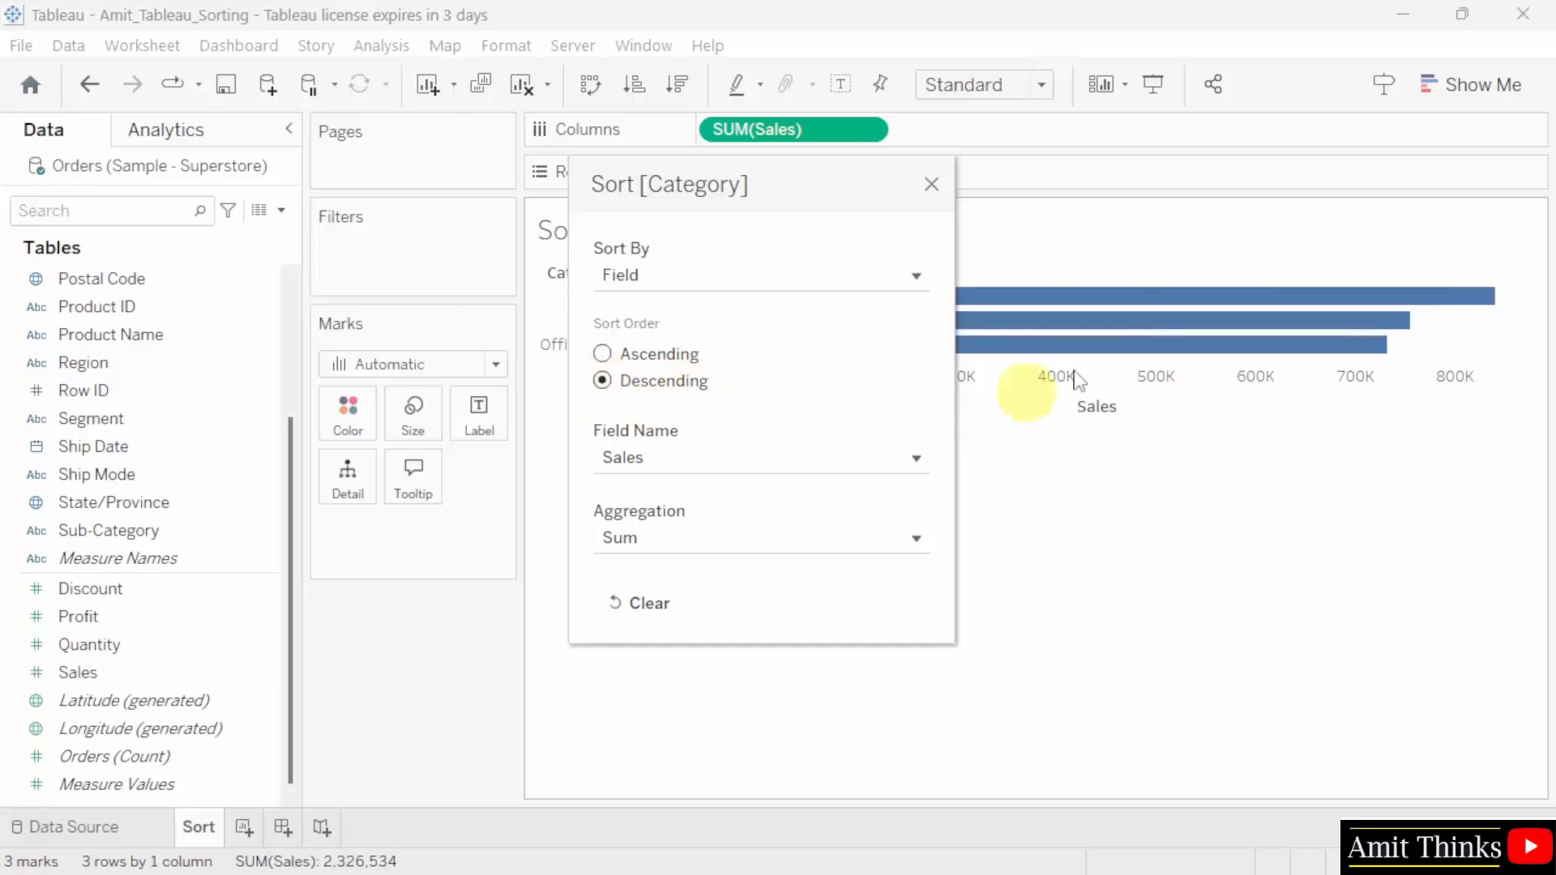
pyautogui.click(931, 186)
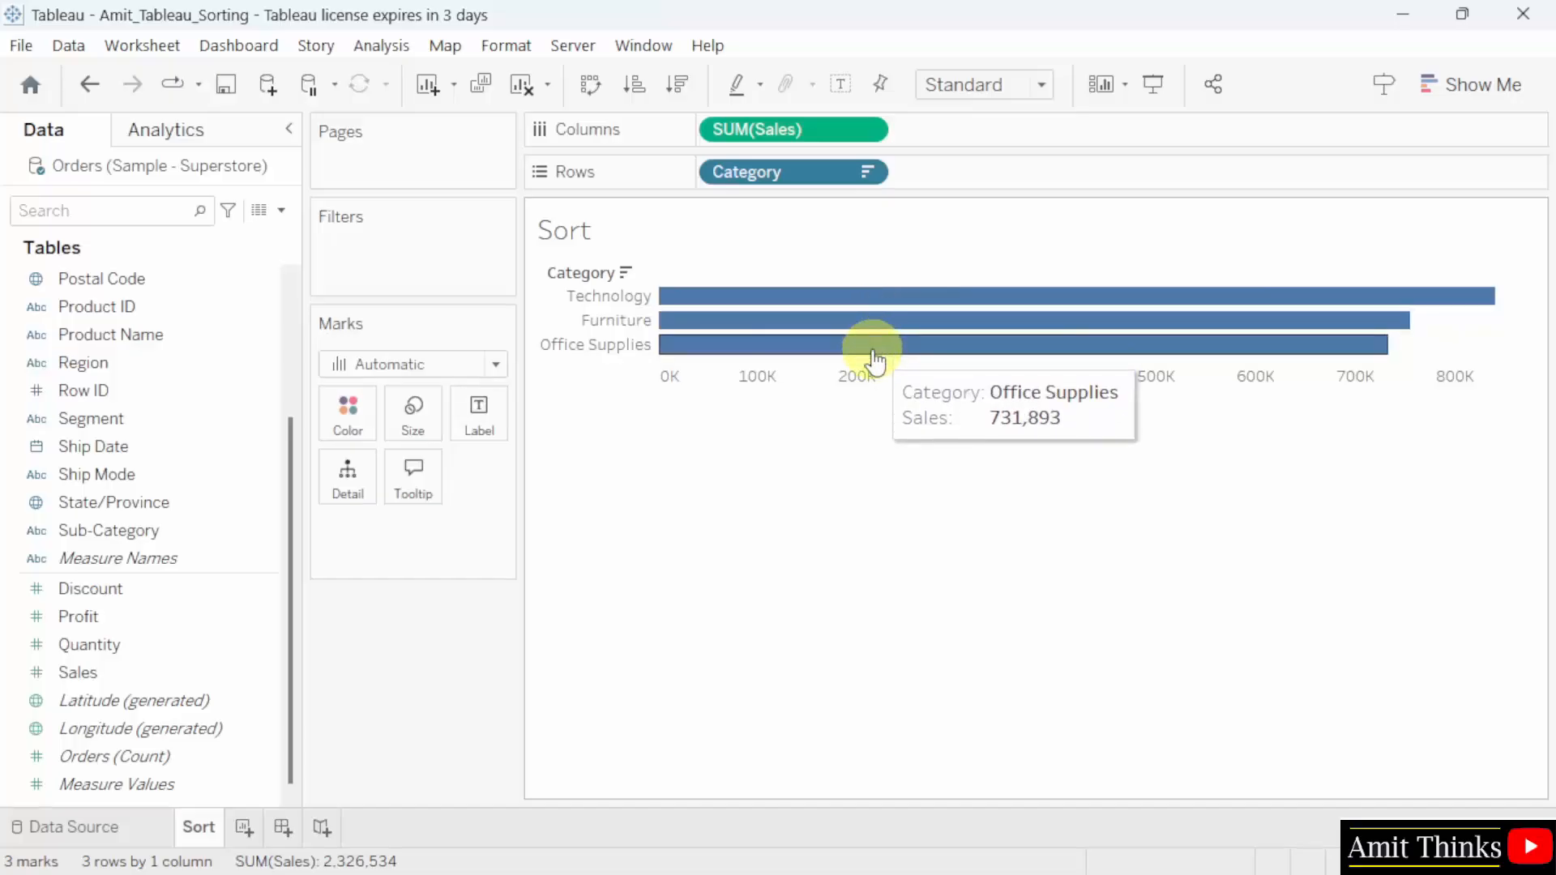
# Step: Review the field name and aggregation choices in the Category sort, keep Sales and Sum, and set the order to ascending
pyautogui.click(866, 173)
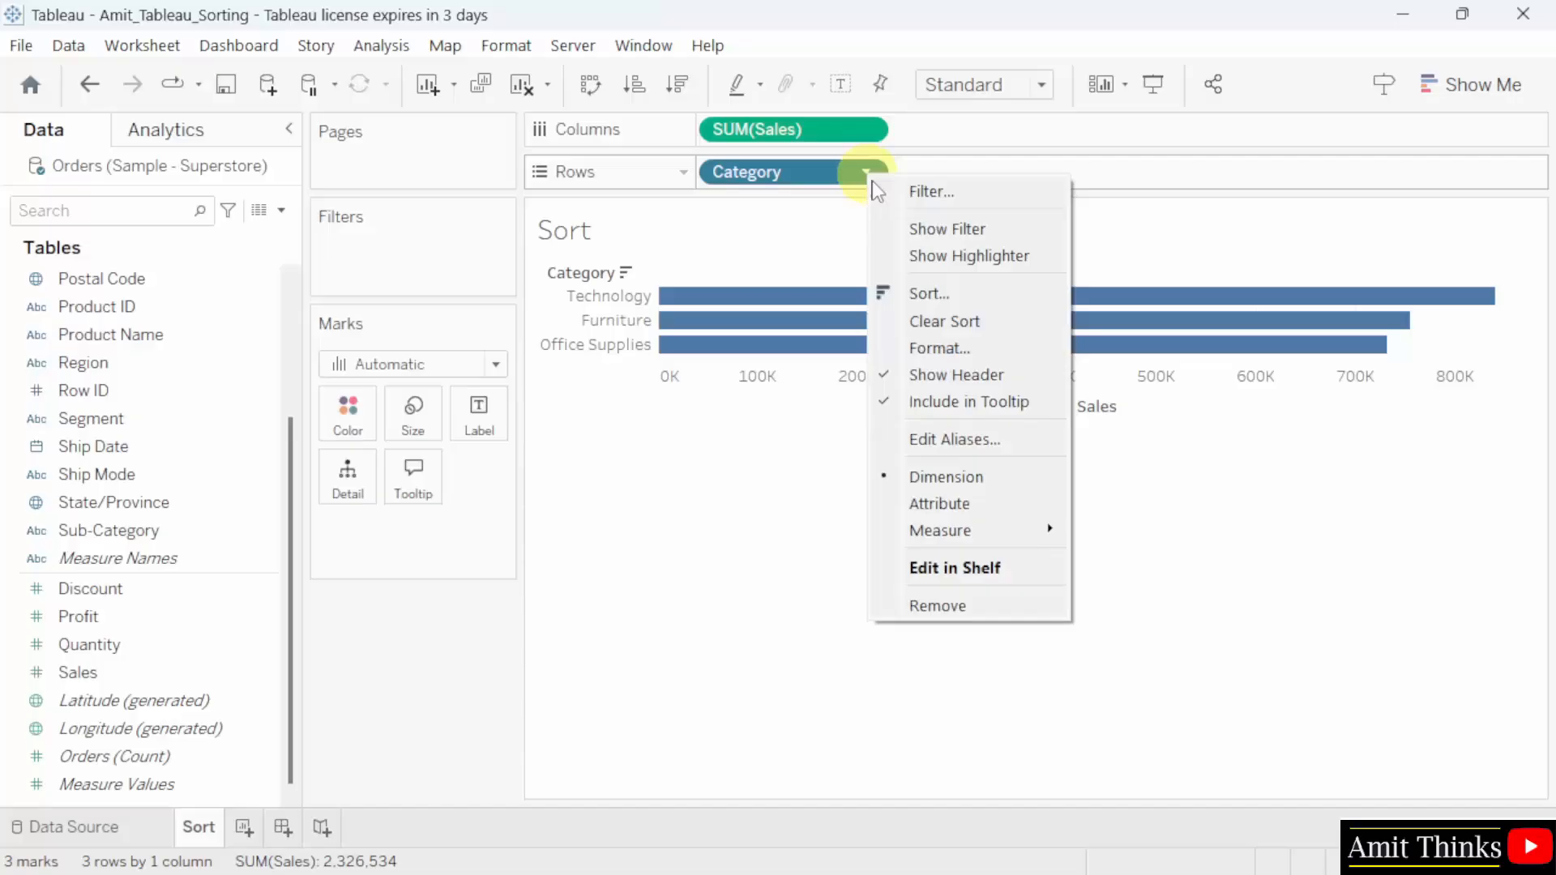
pyautogui.click(986, 285)
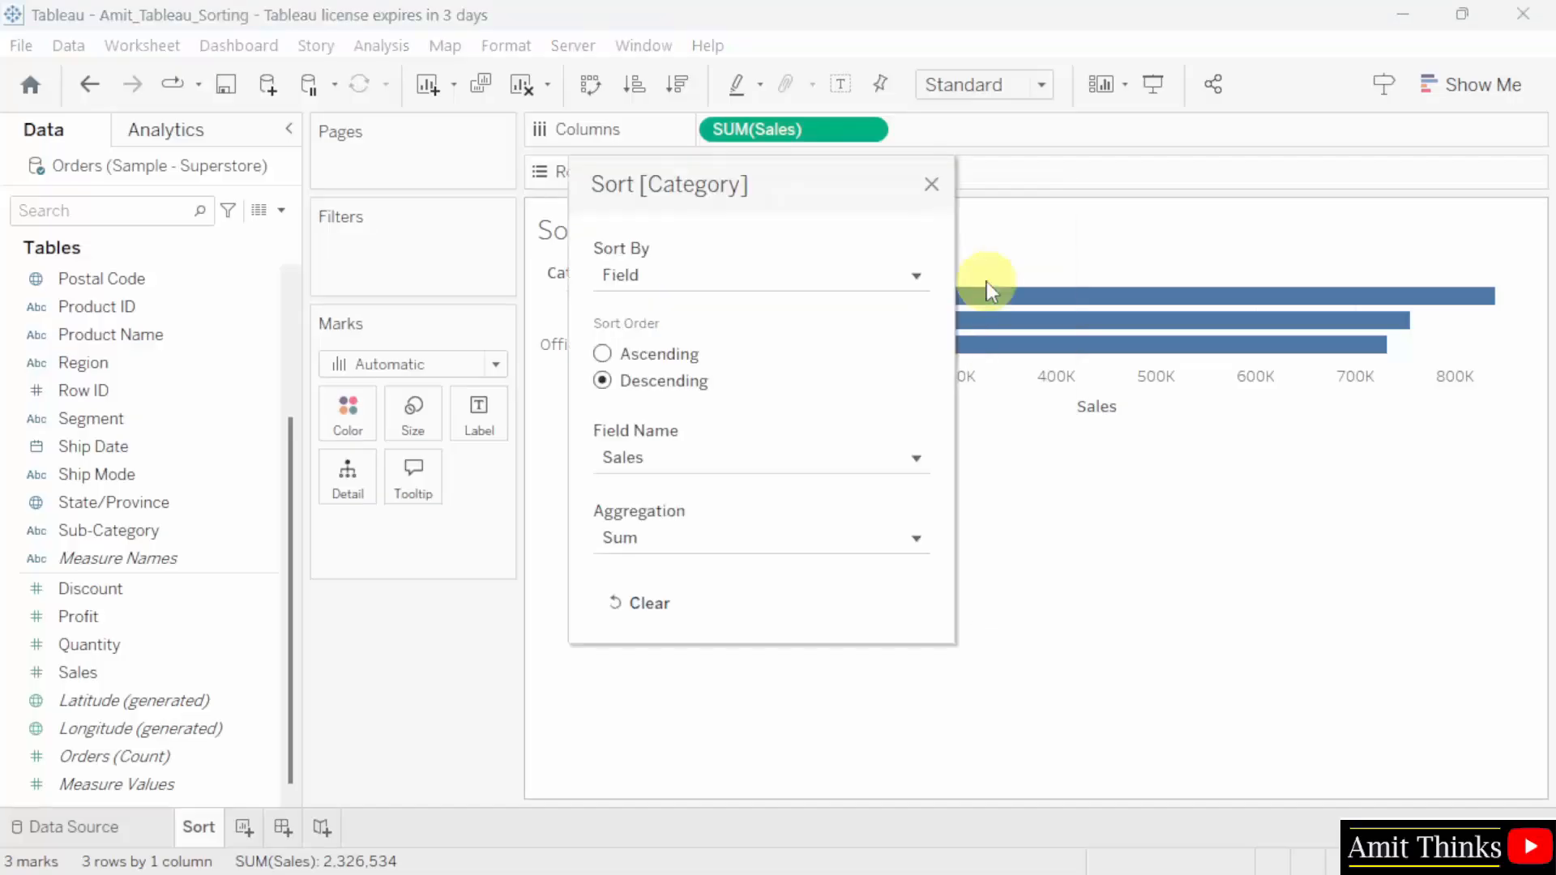
pyautogui.click(820, 461)
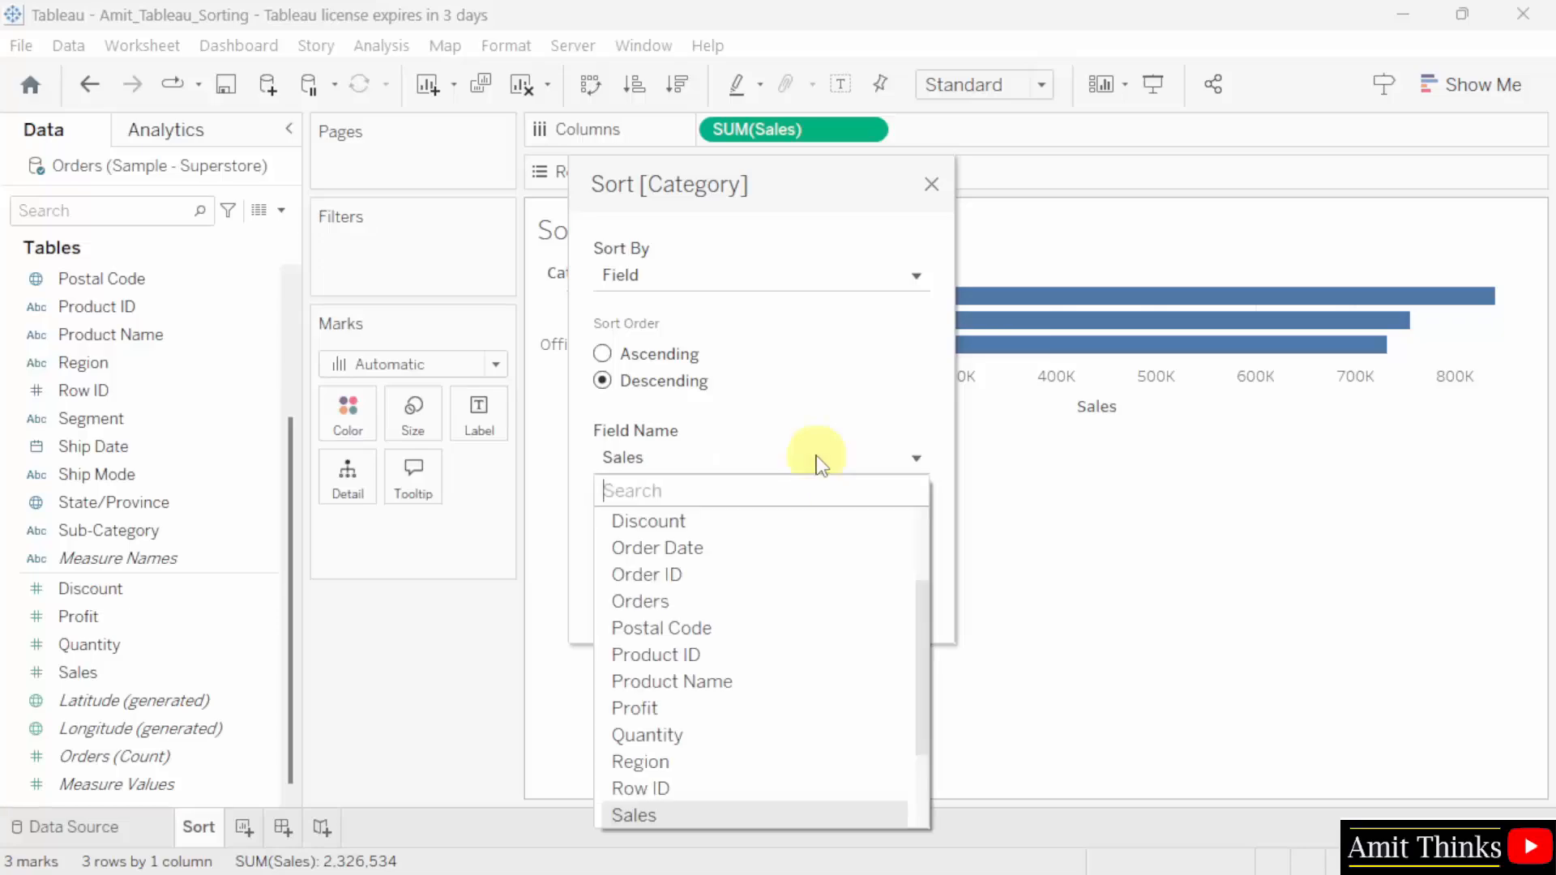
pyautogui.click(822, 449)
pyautogui.click(835, 536)
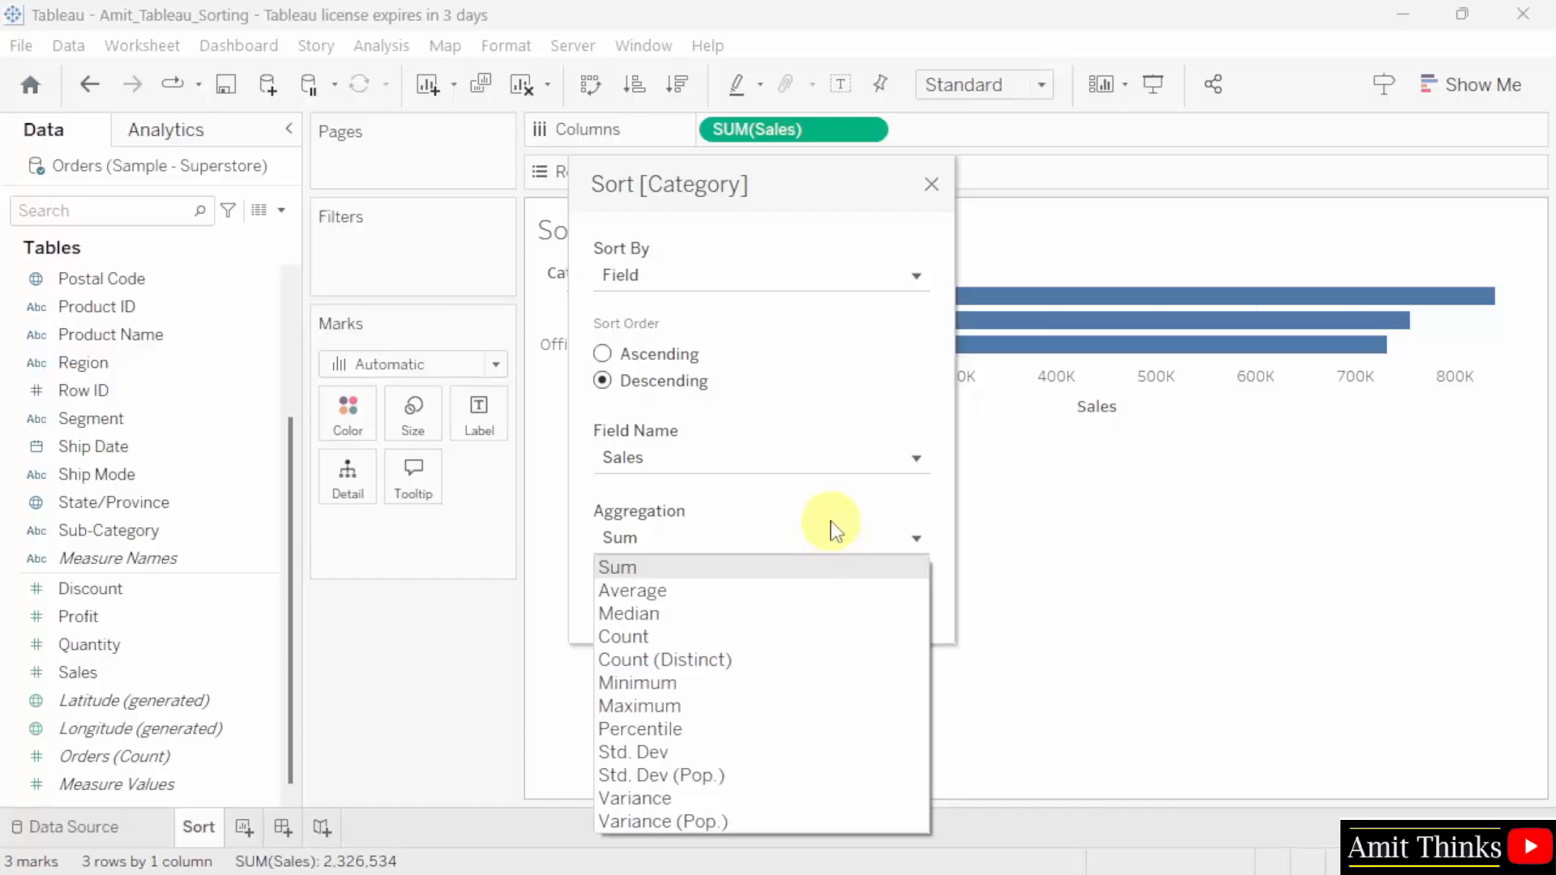
pyautogui.click(842, 534)
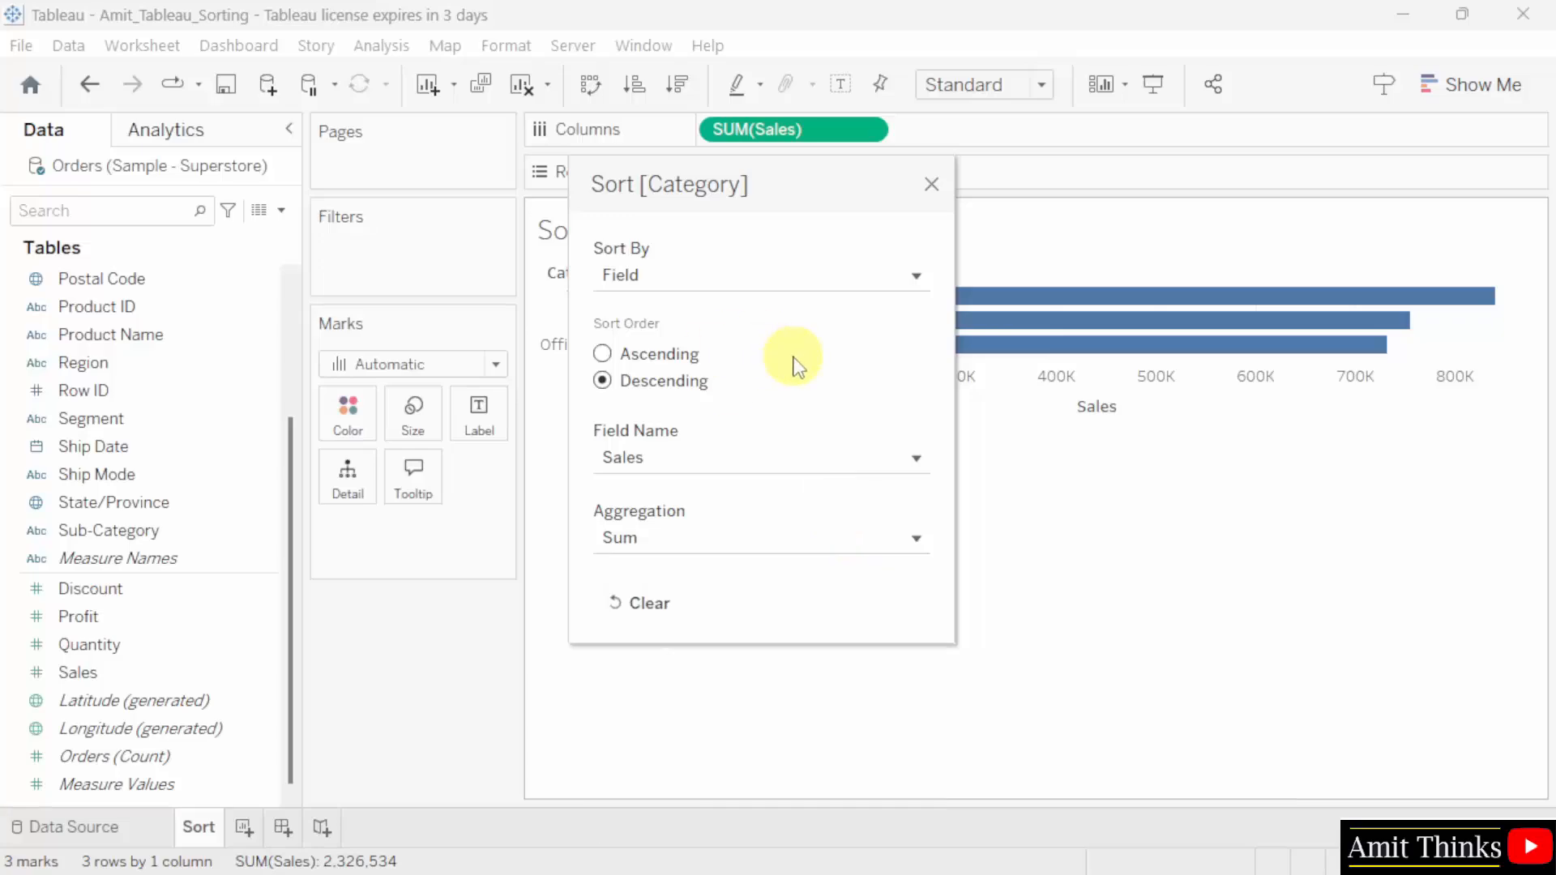
pyautogui.click(602, 353)
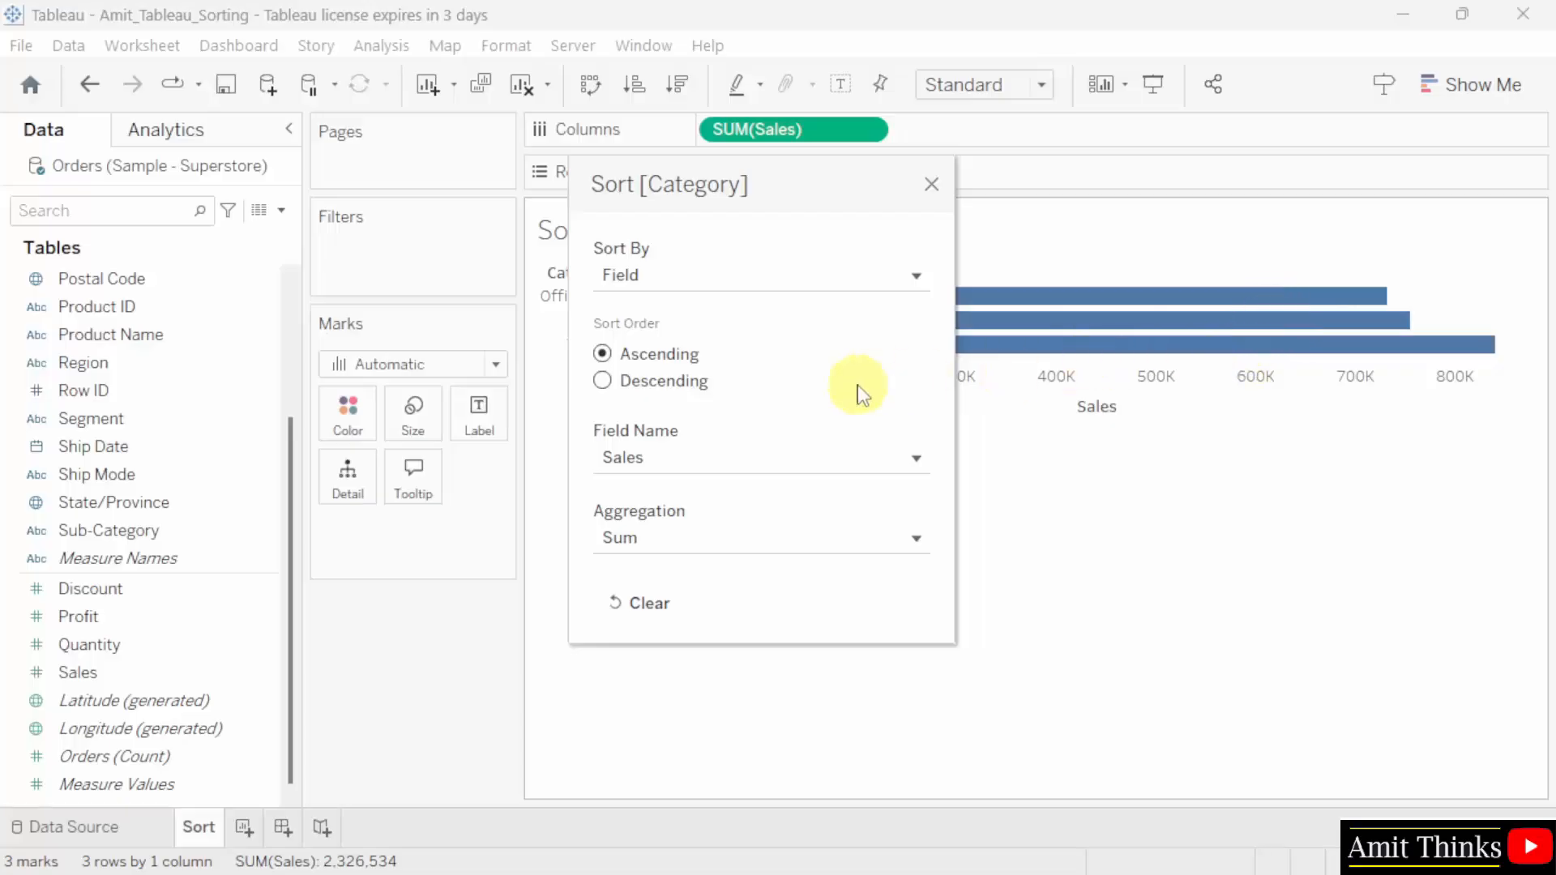
pyautogui.click(931, 185)
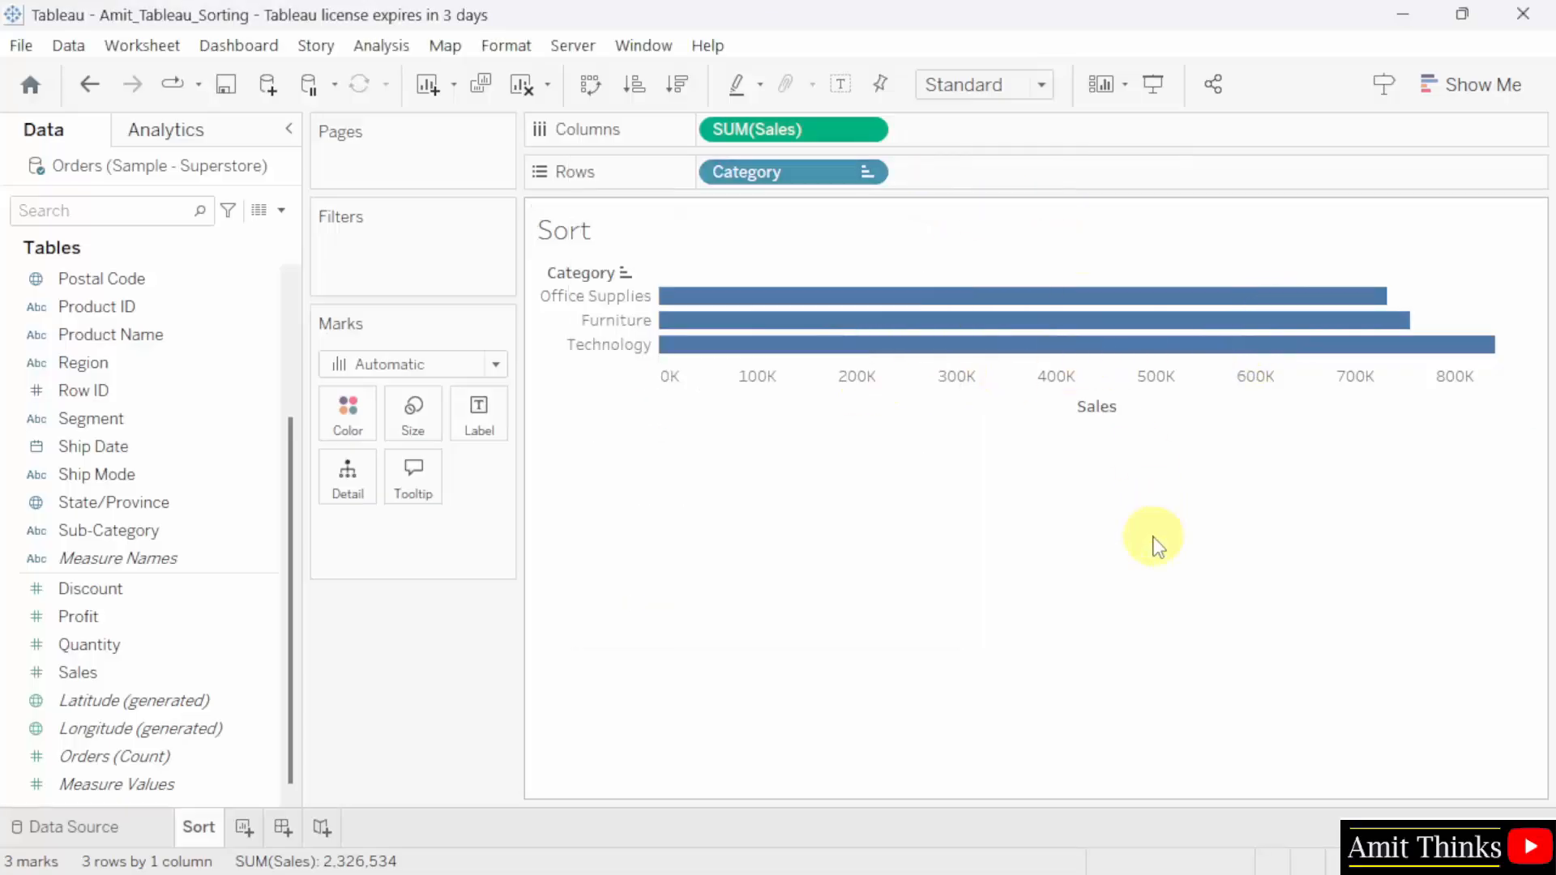
# Step: Switch the Category sort to Manual and reposition the sort dialog so the category labels stay visible
pyautogui.click(867, 172)
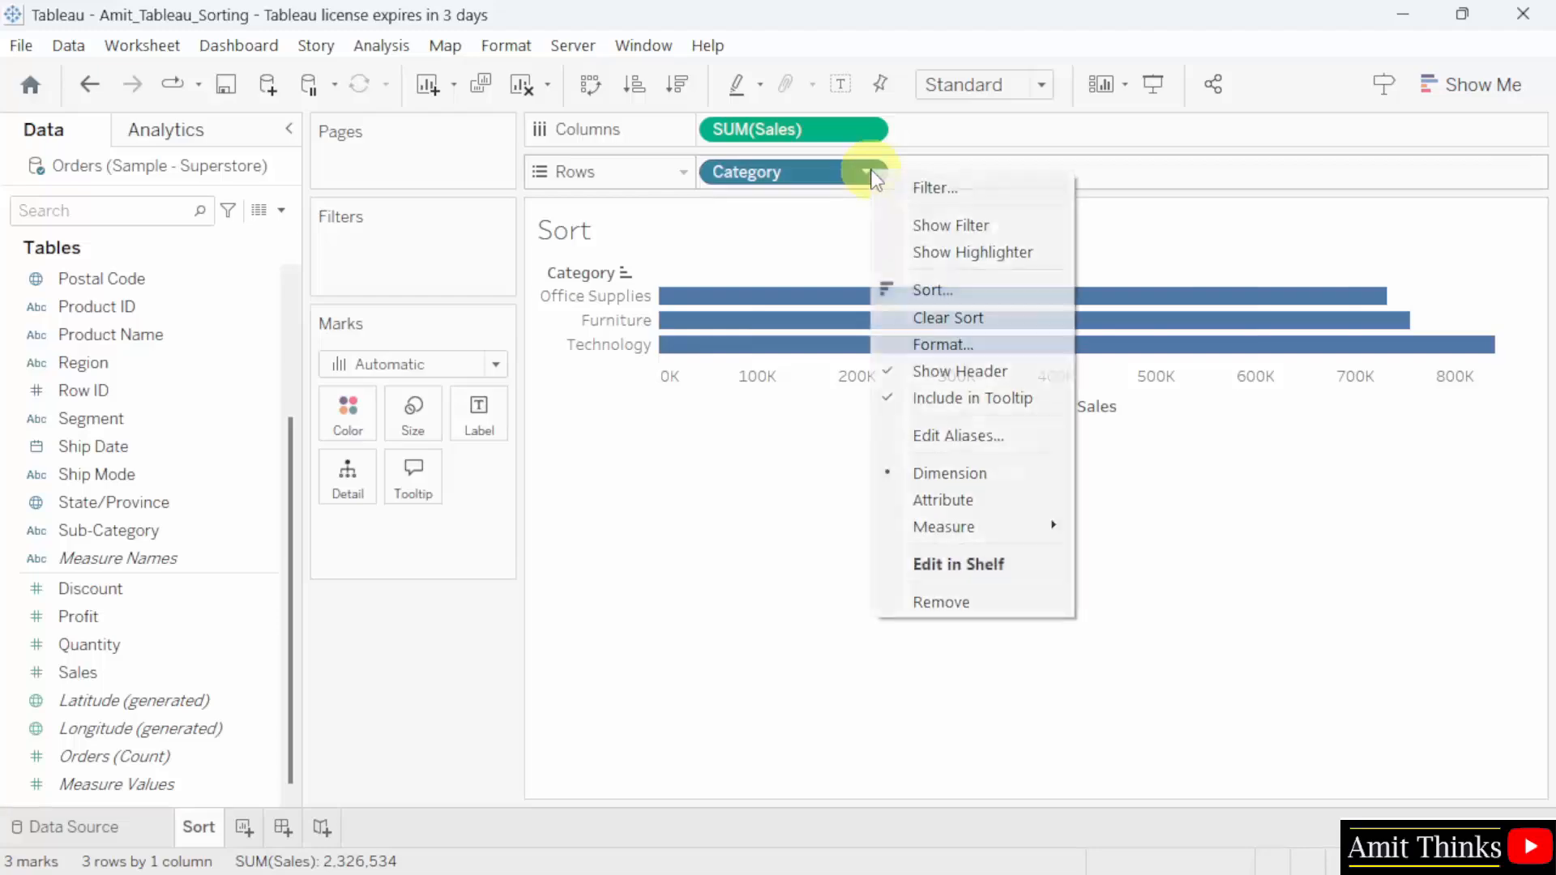
pyautogui.click(1023, 297)
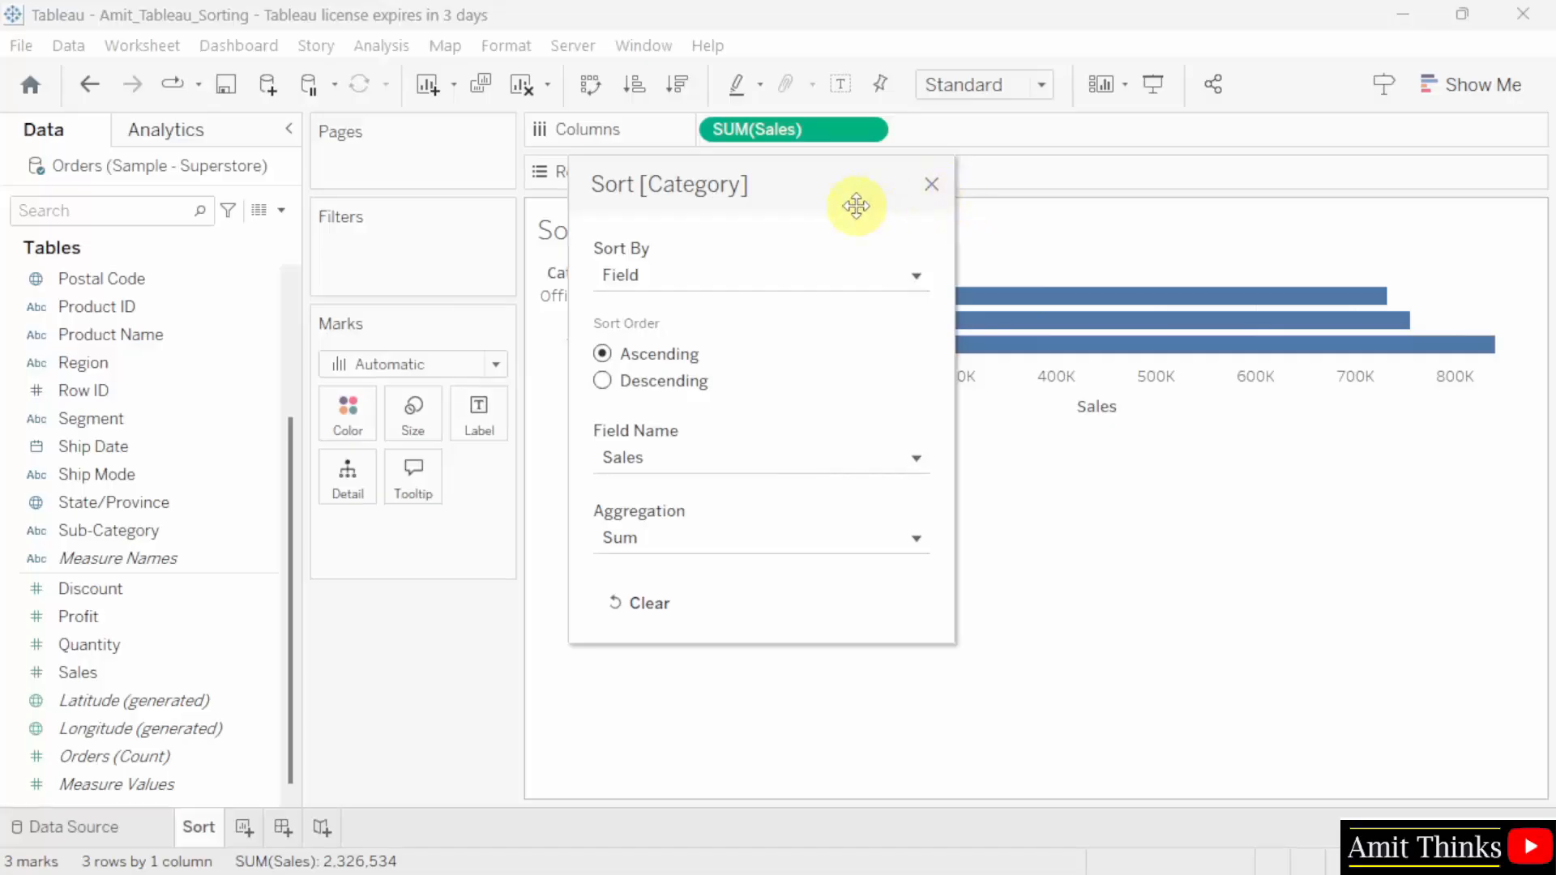
pyautogui.click(829, 278)
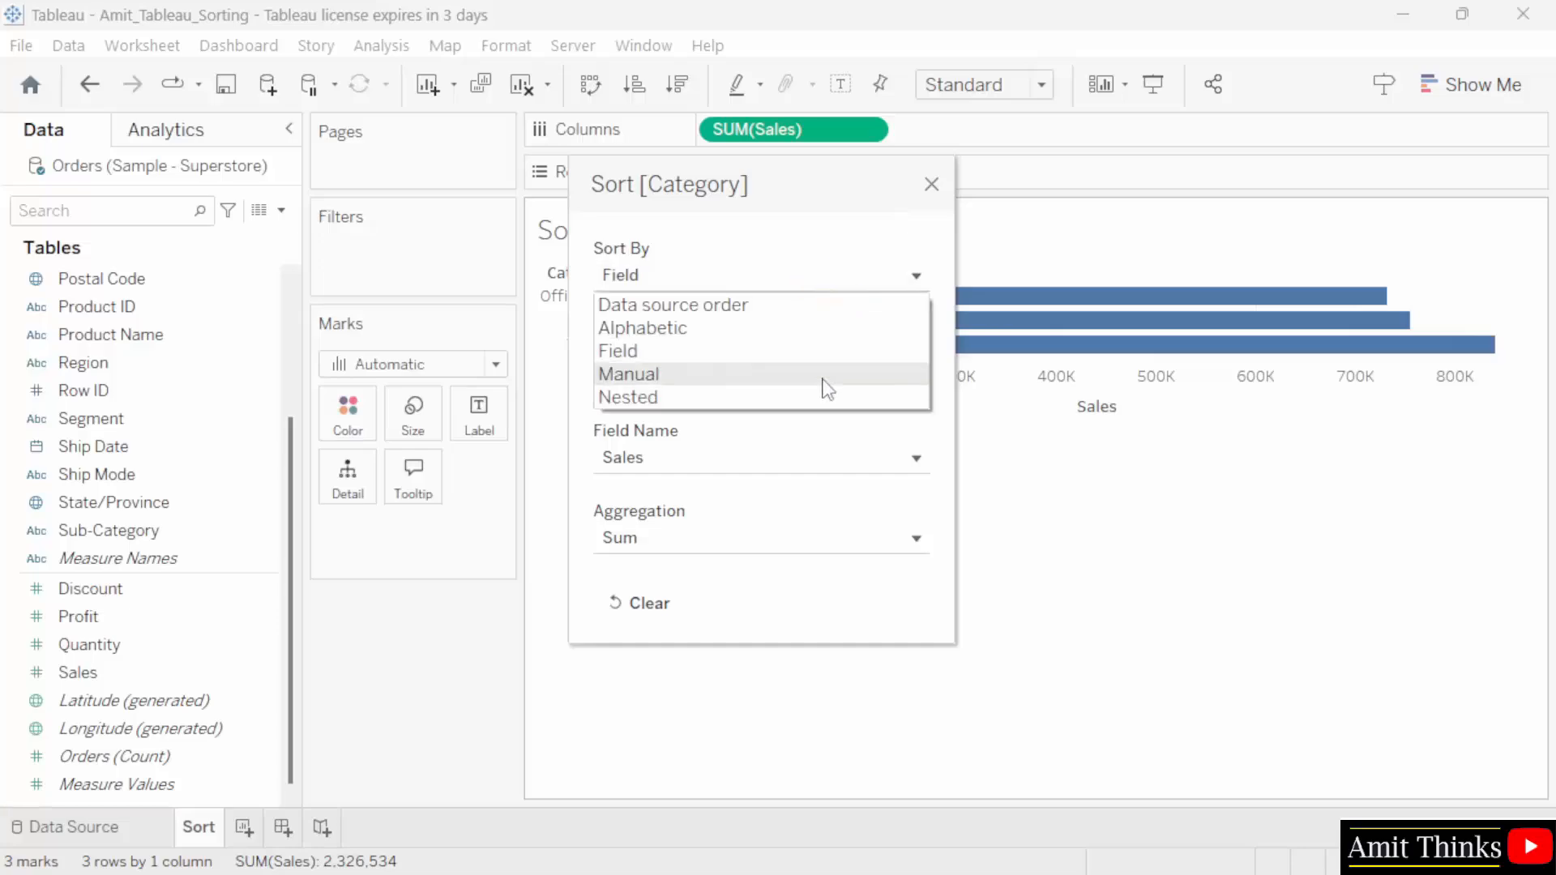
pyautogui.click(825, 385)
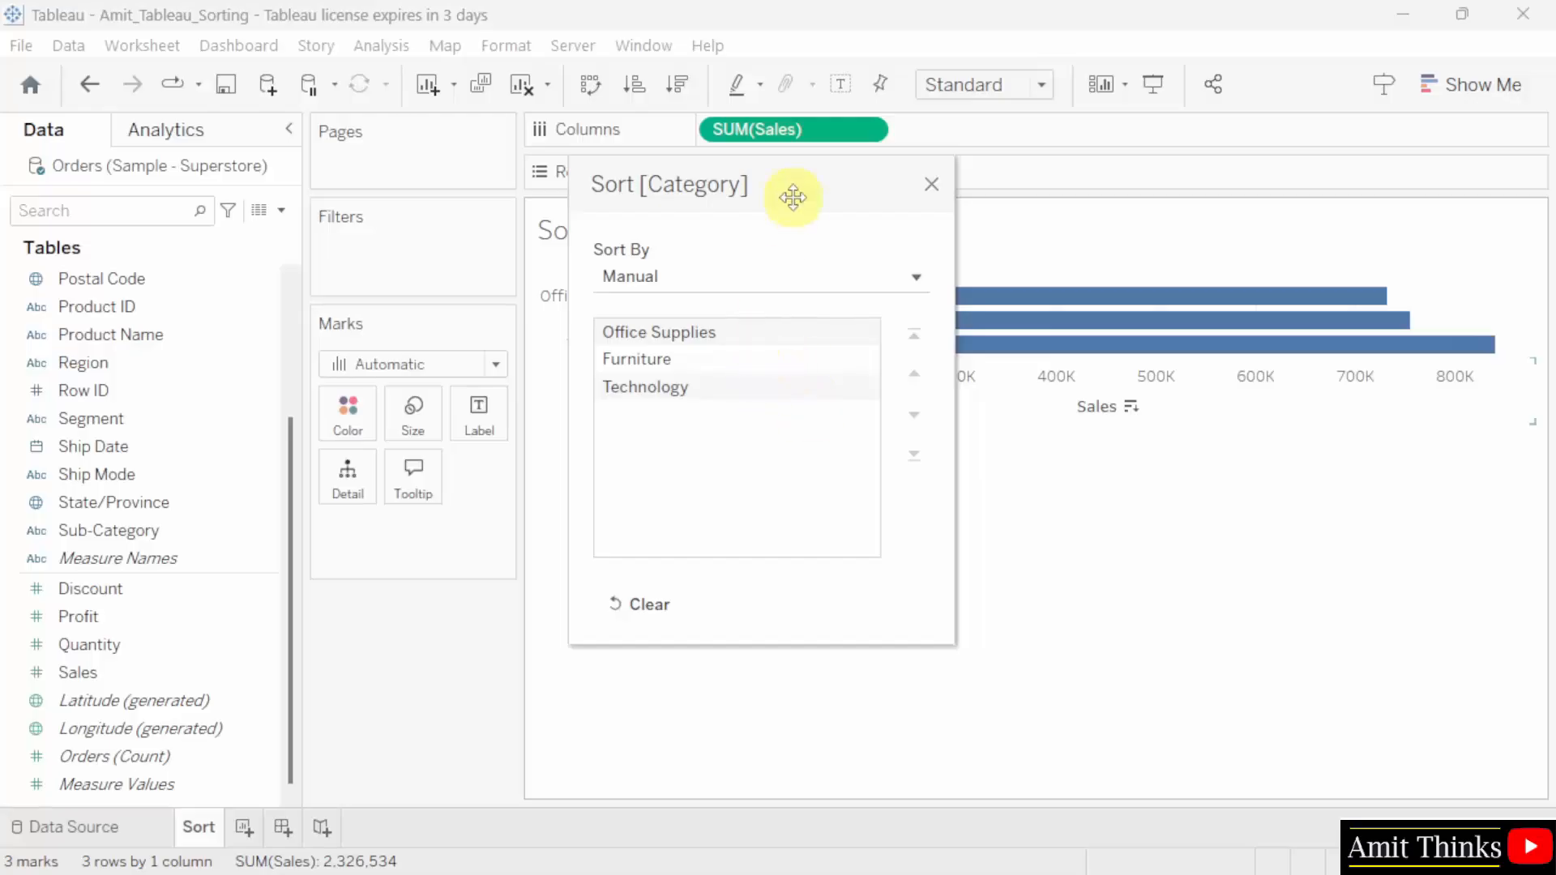
pyautogui.moveTo(797, 172); pyautogui.dragTo(944, 476)
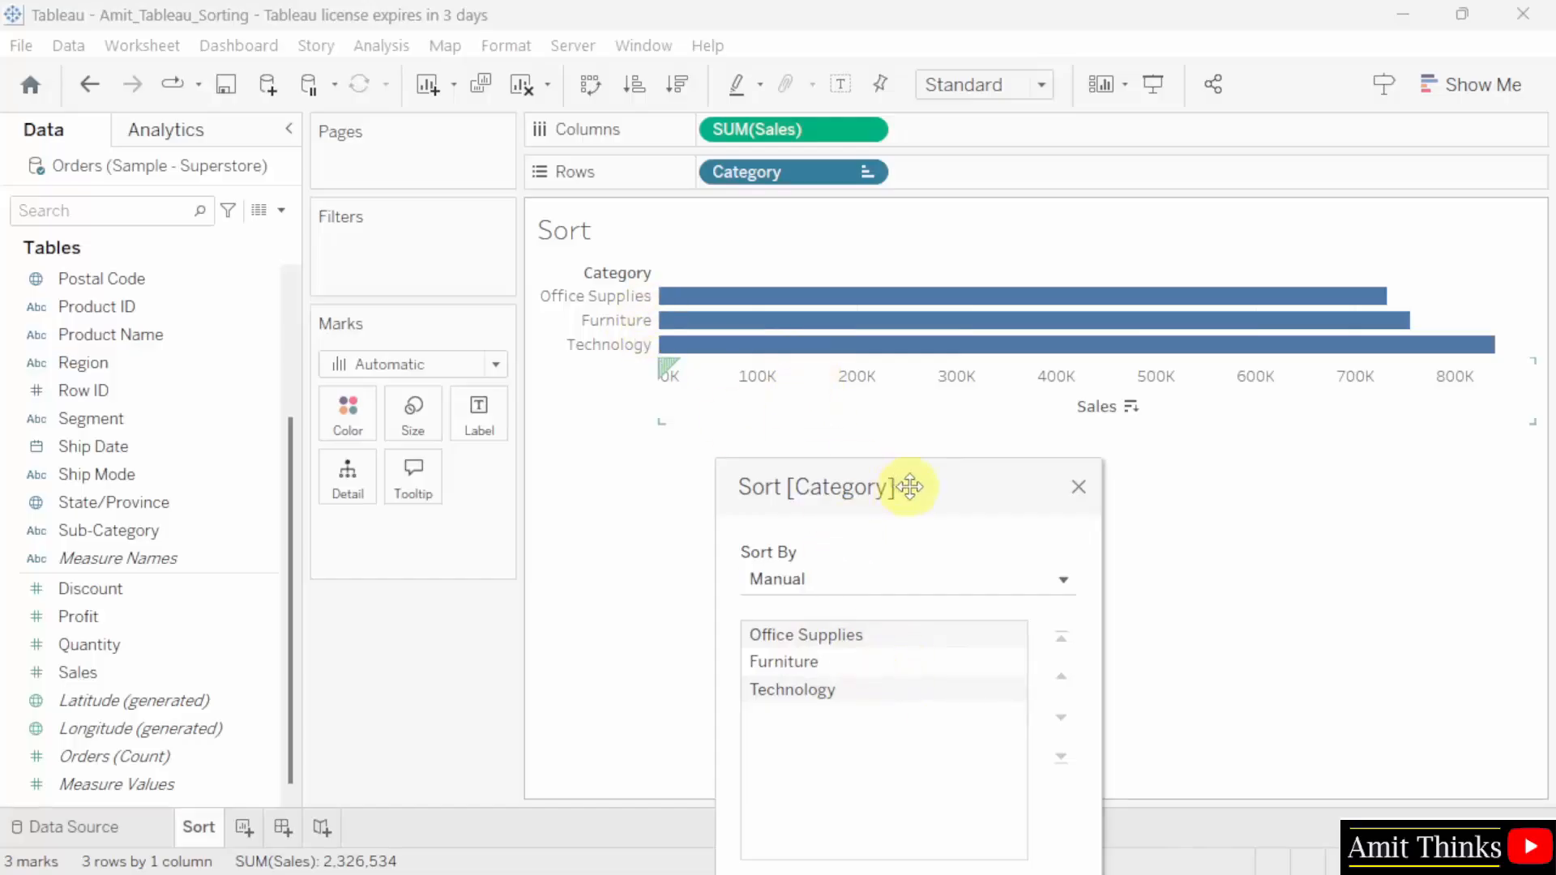
pyautogui.moveTo(910, 486); pyautogui.dragTo(923, 269)
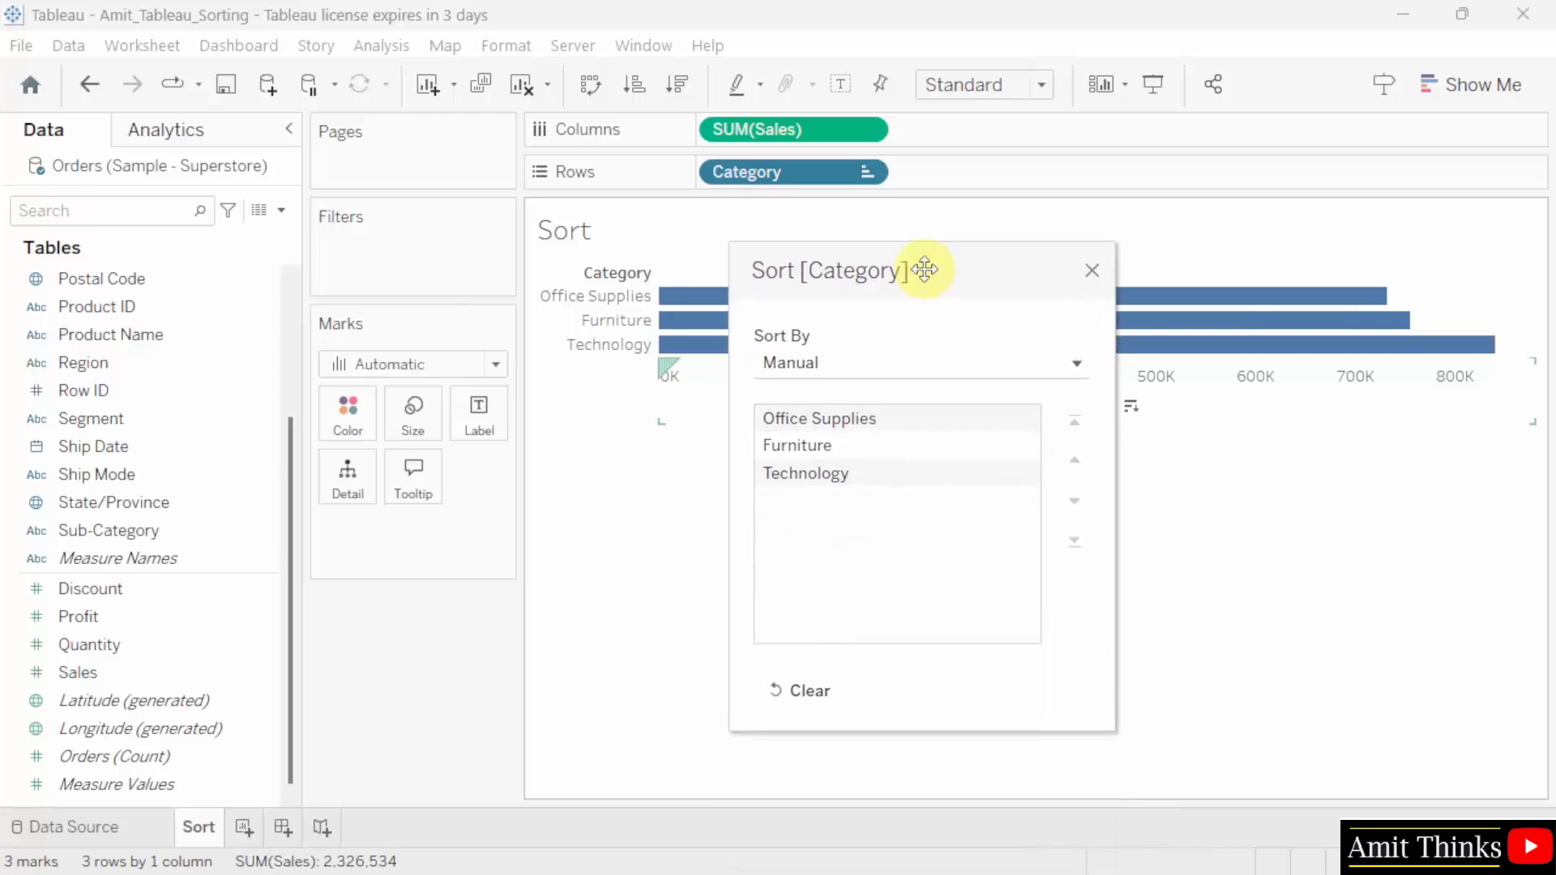
# Step: Move Technology up one place in the manual Category order, between Office Supplies and Furniture, and close the sort settings
pyautogui.click(883, 479)
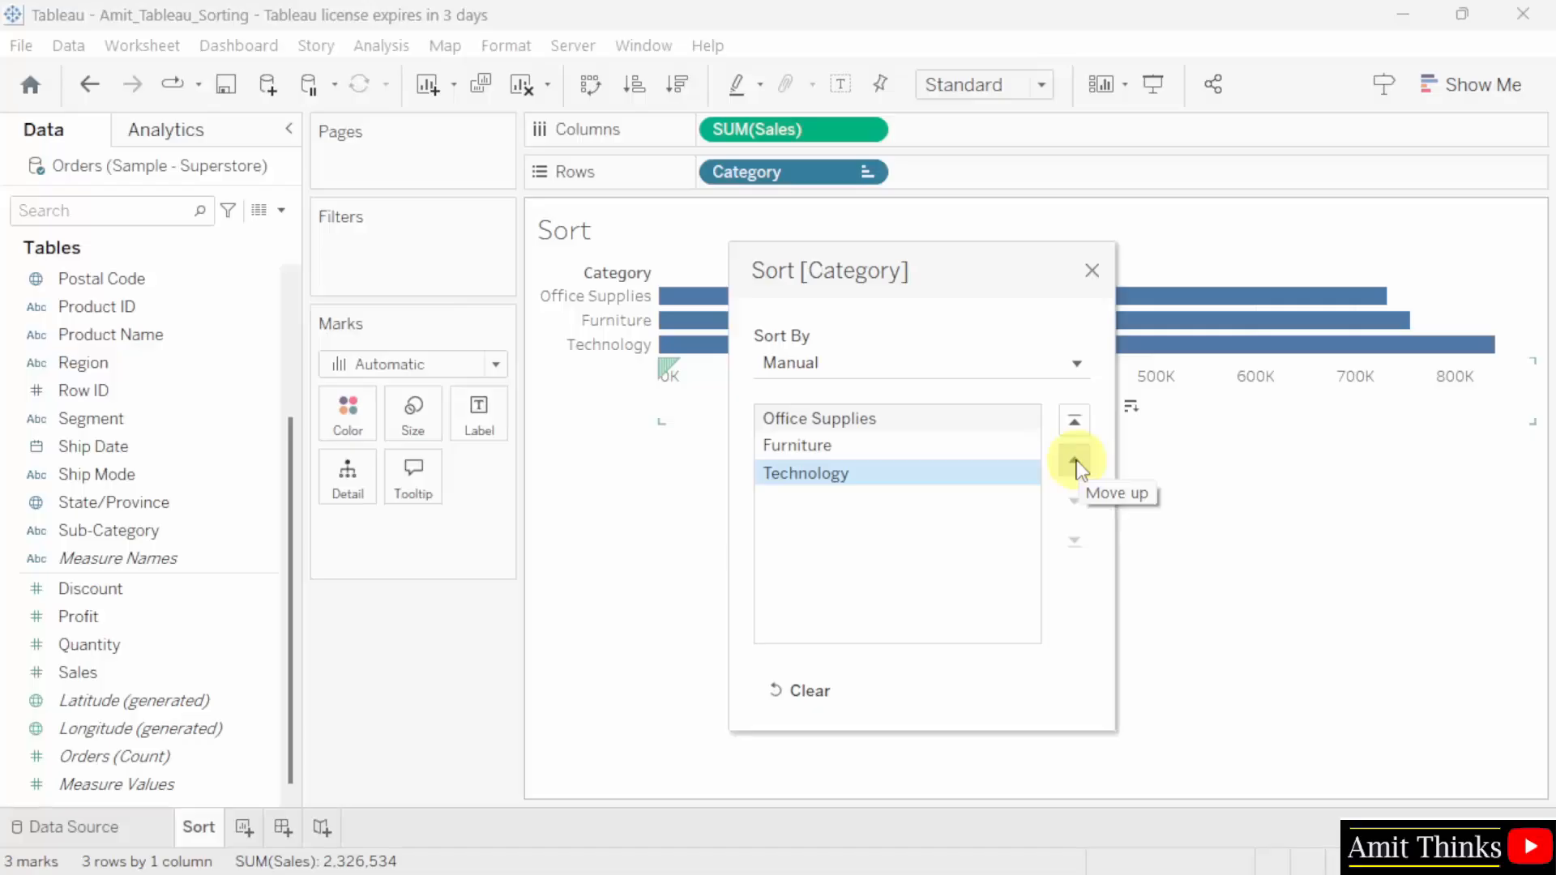
pyautogui.click(878, 421)
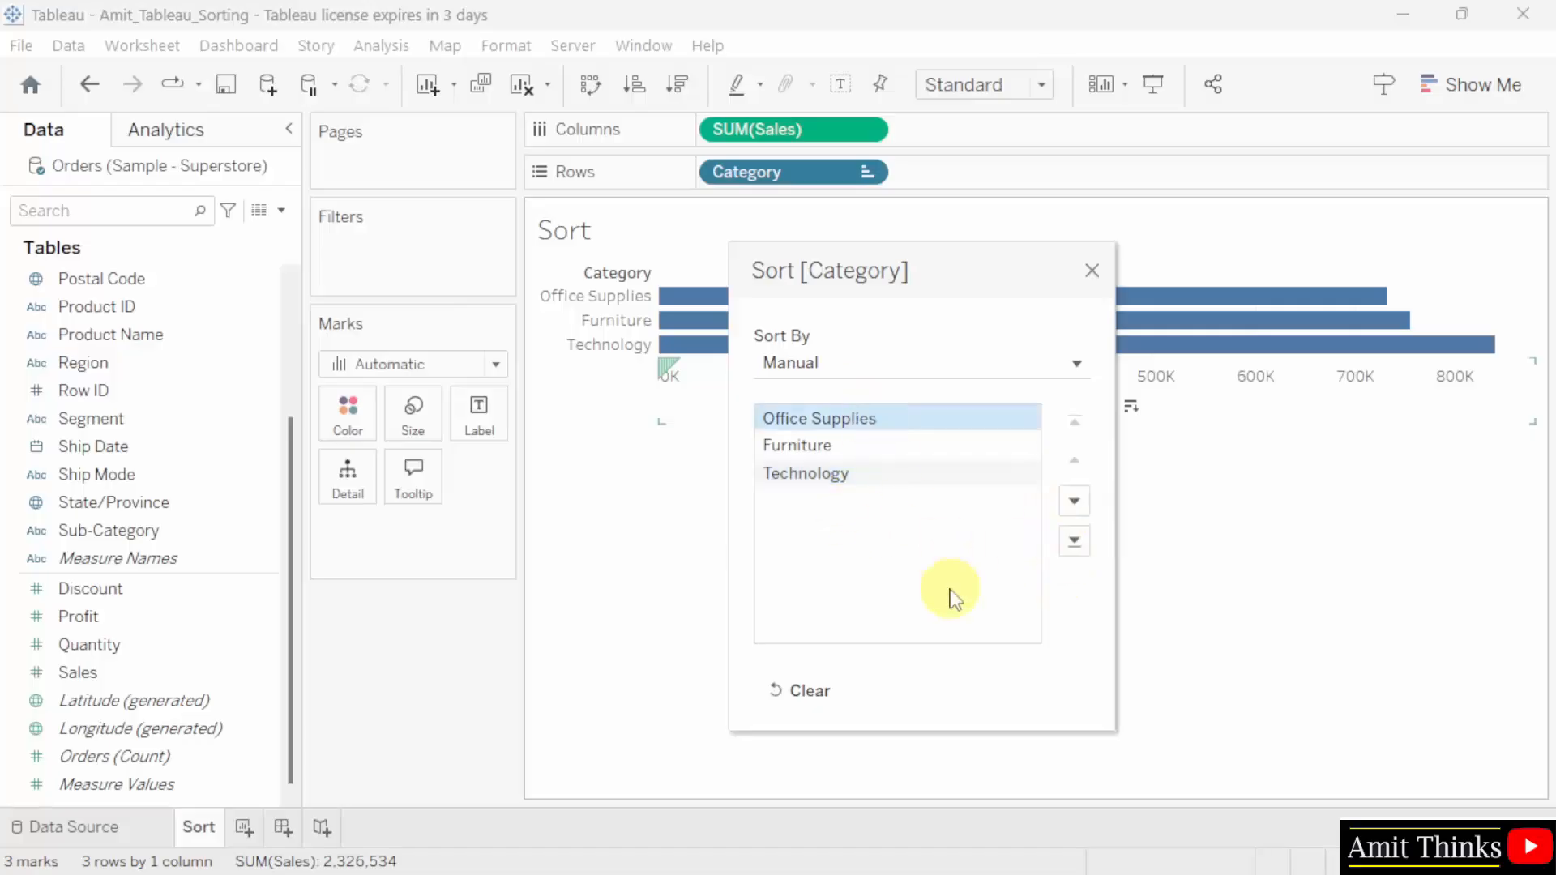
pyautogui.click(867, 444)
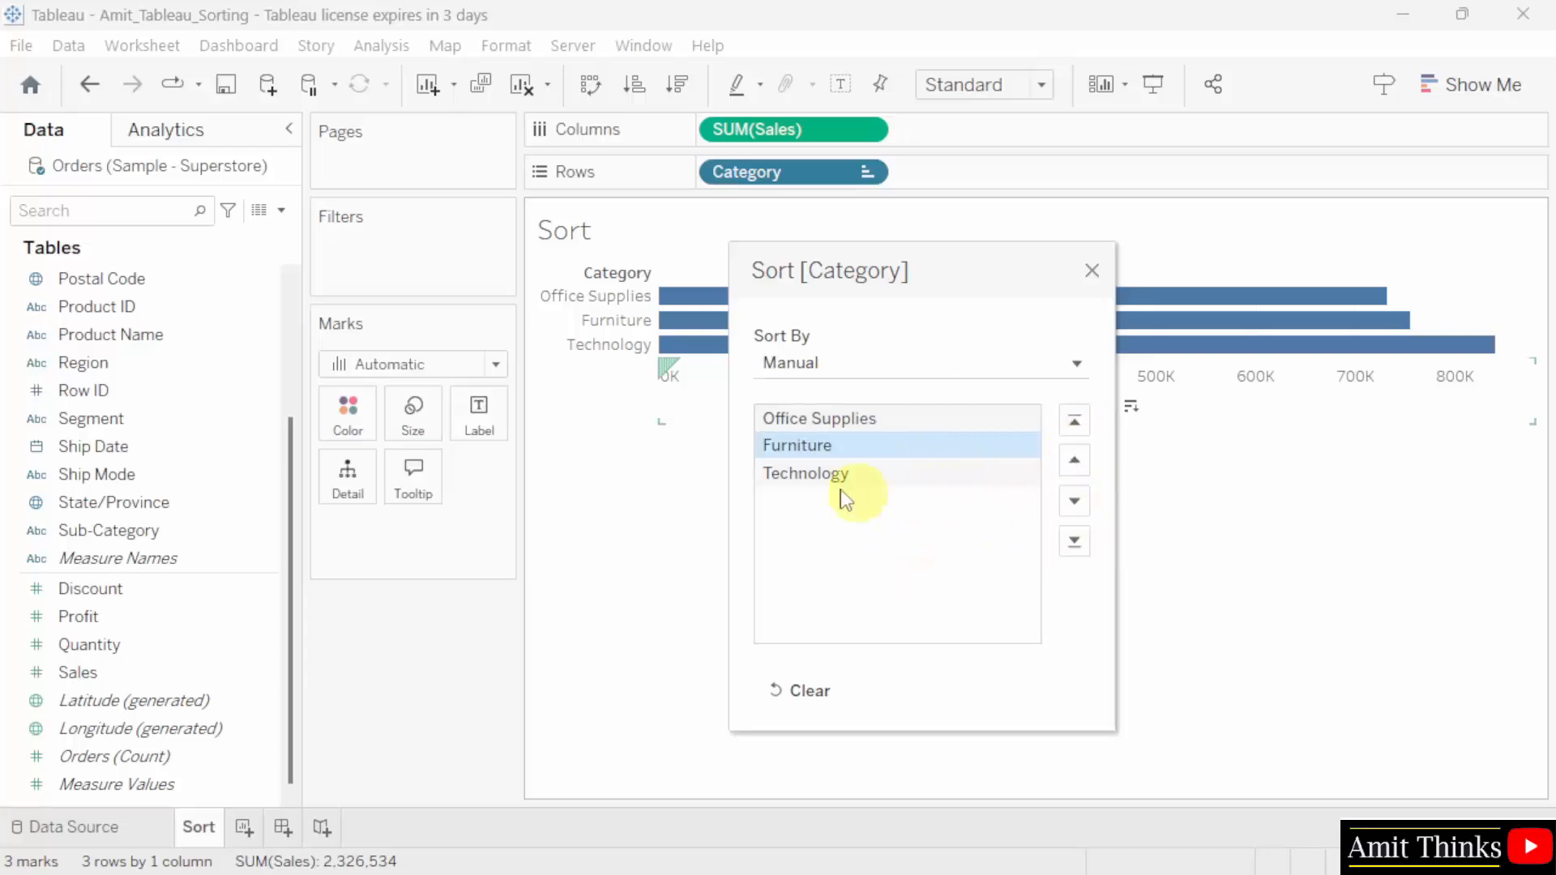
pyautogui.click(906, 476)
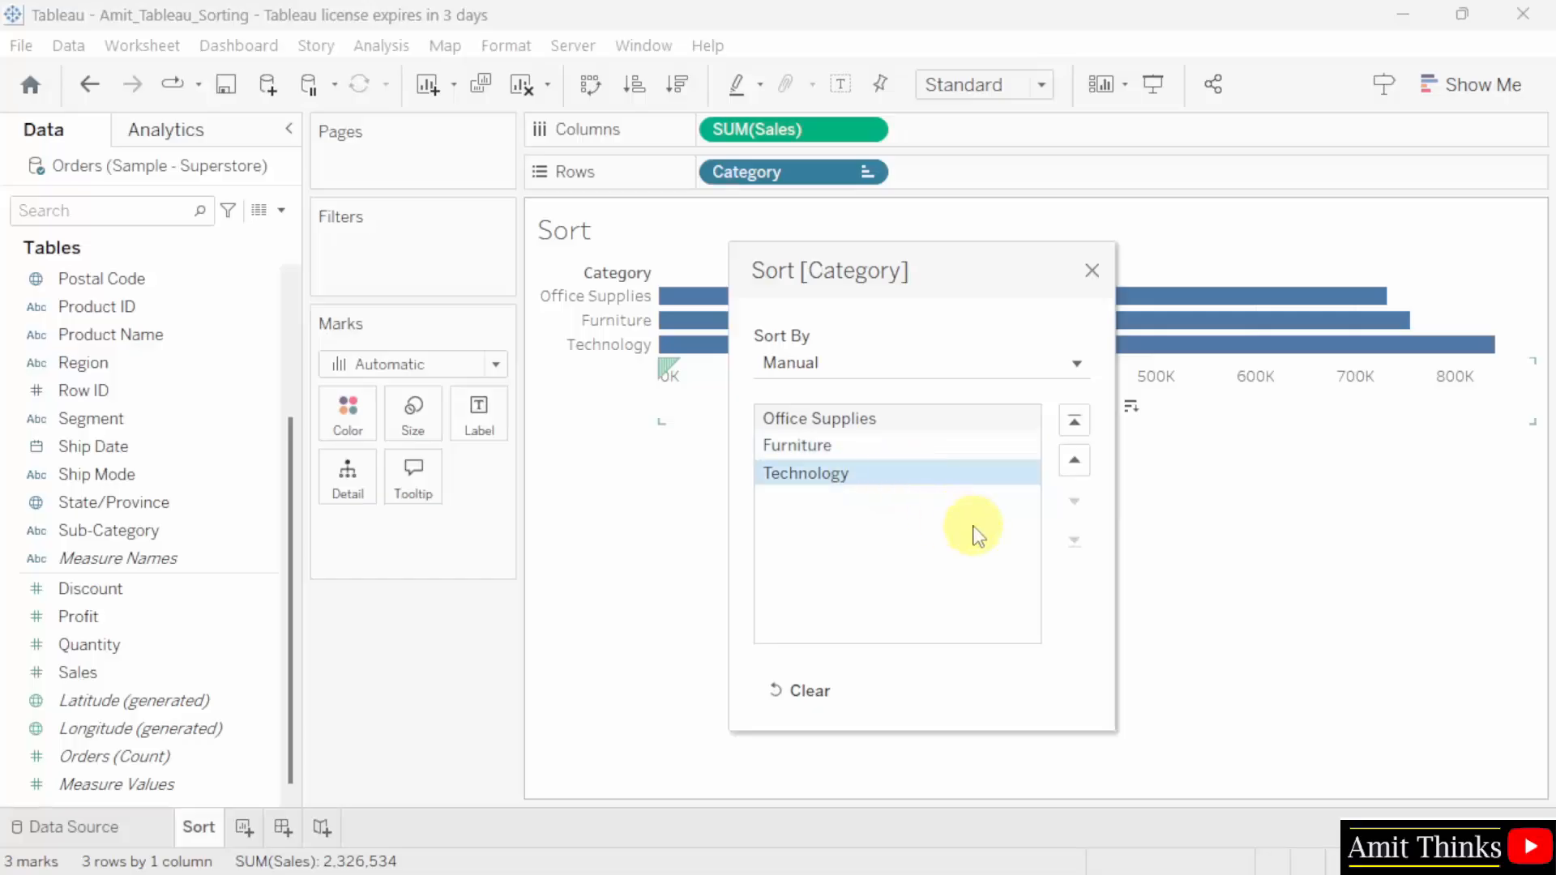
pyautogui.click(1074, 460)
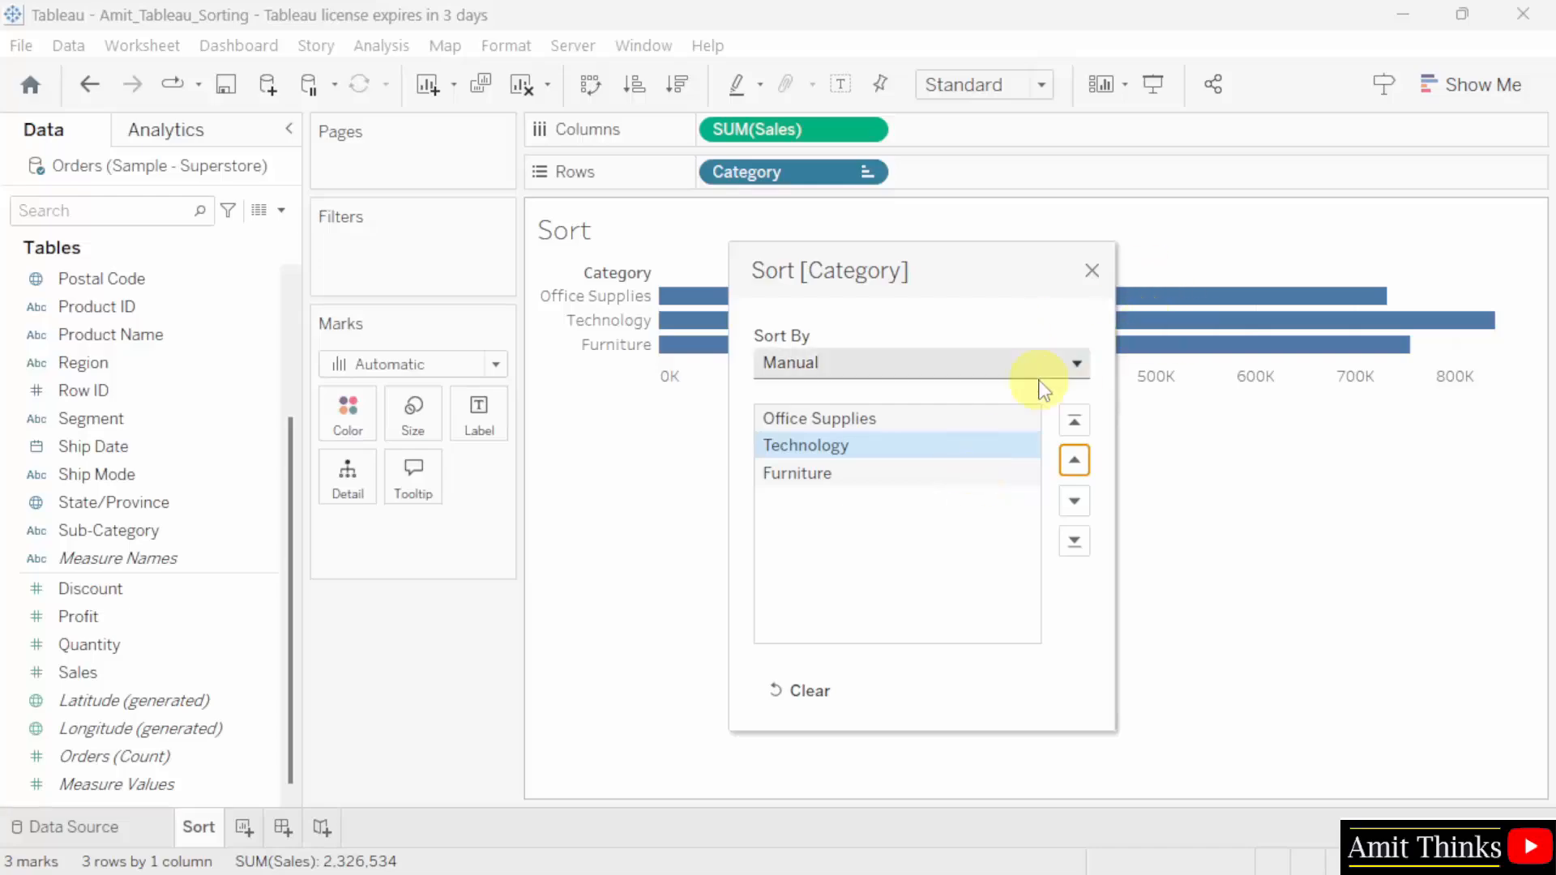
pyautogui.click(1092, 272)
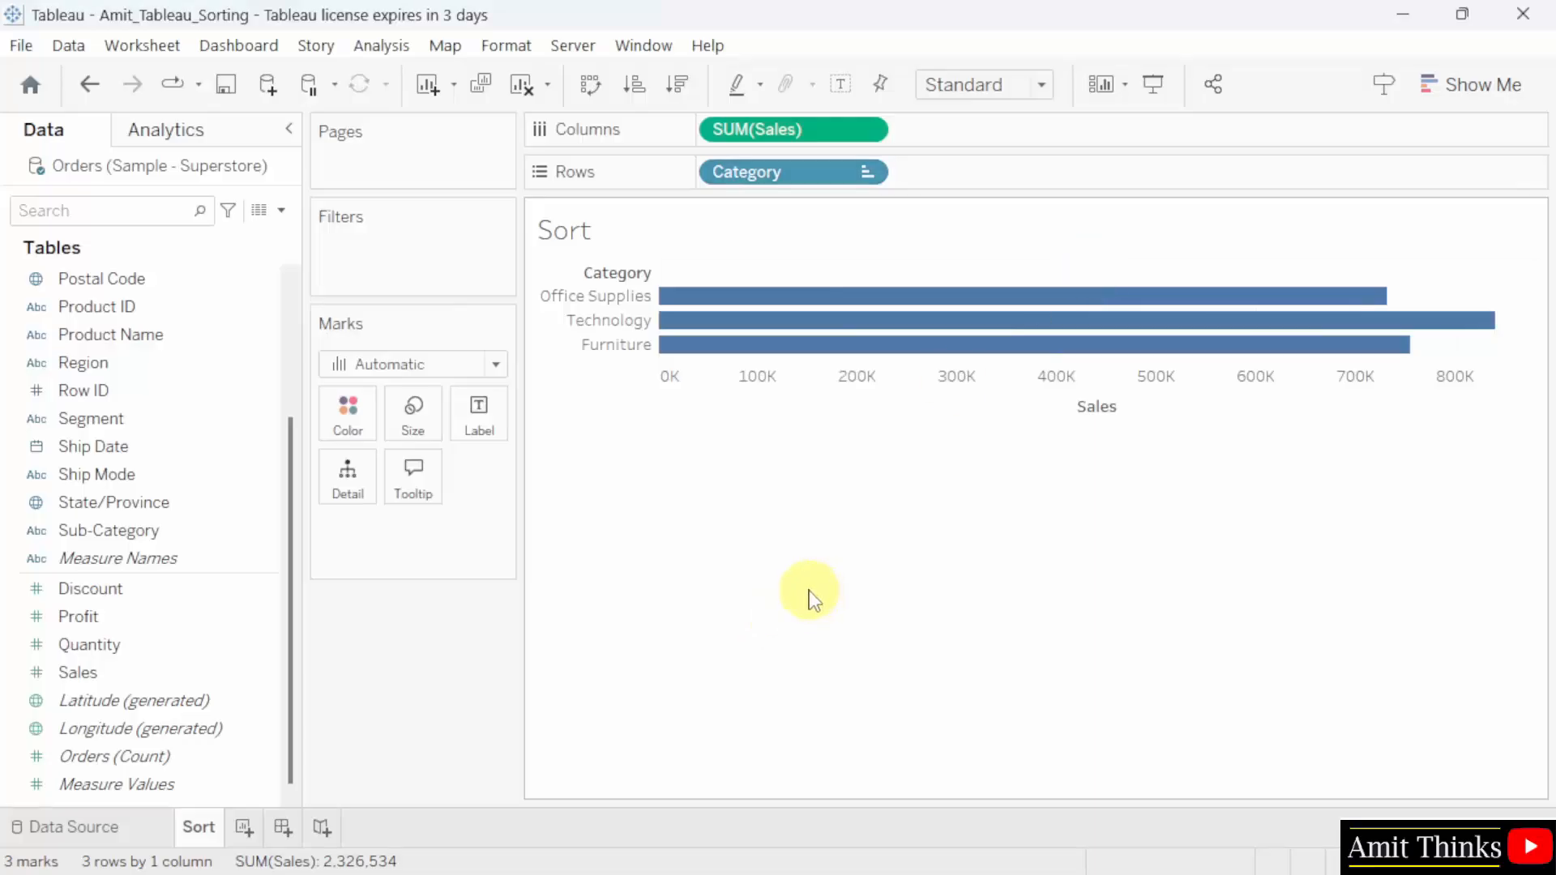
# Step: Save the workbook with the manually sorted Category chart under its existing file name
pyautogui.click(20, 47)
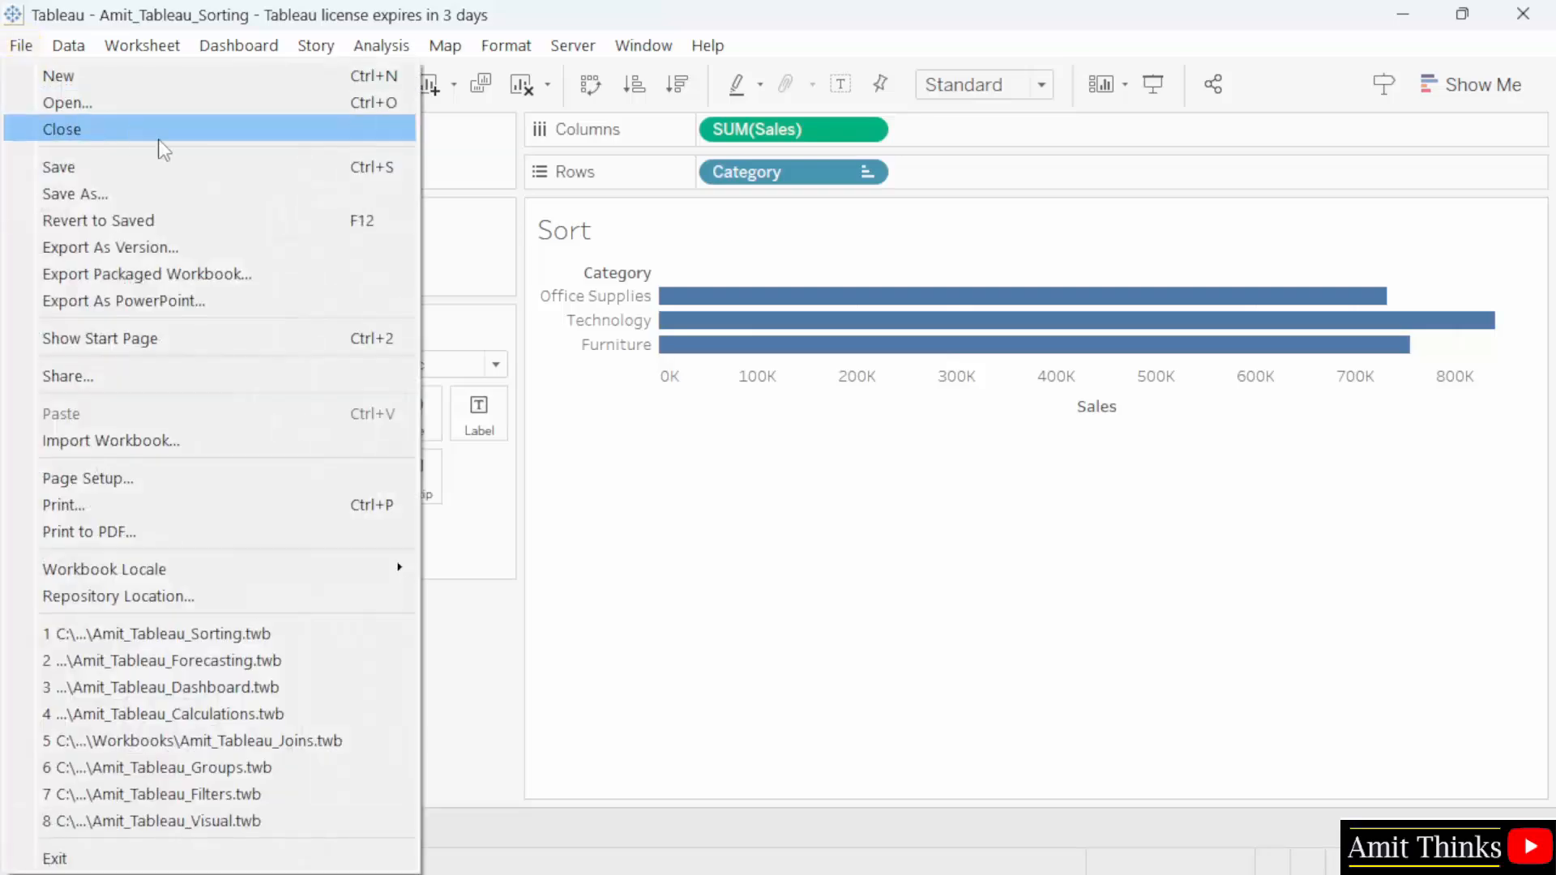
pyautogui.click(217, 176)
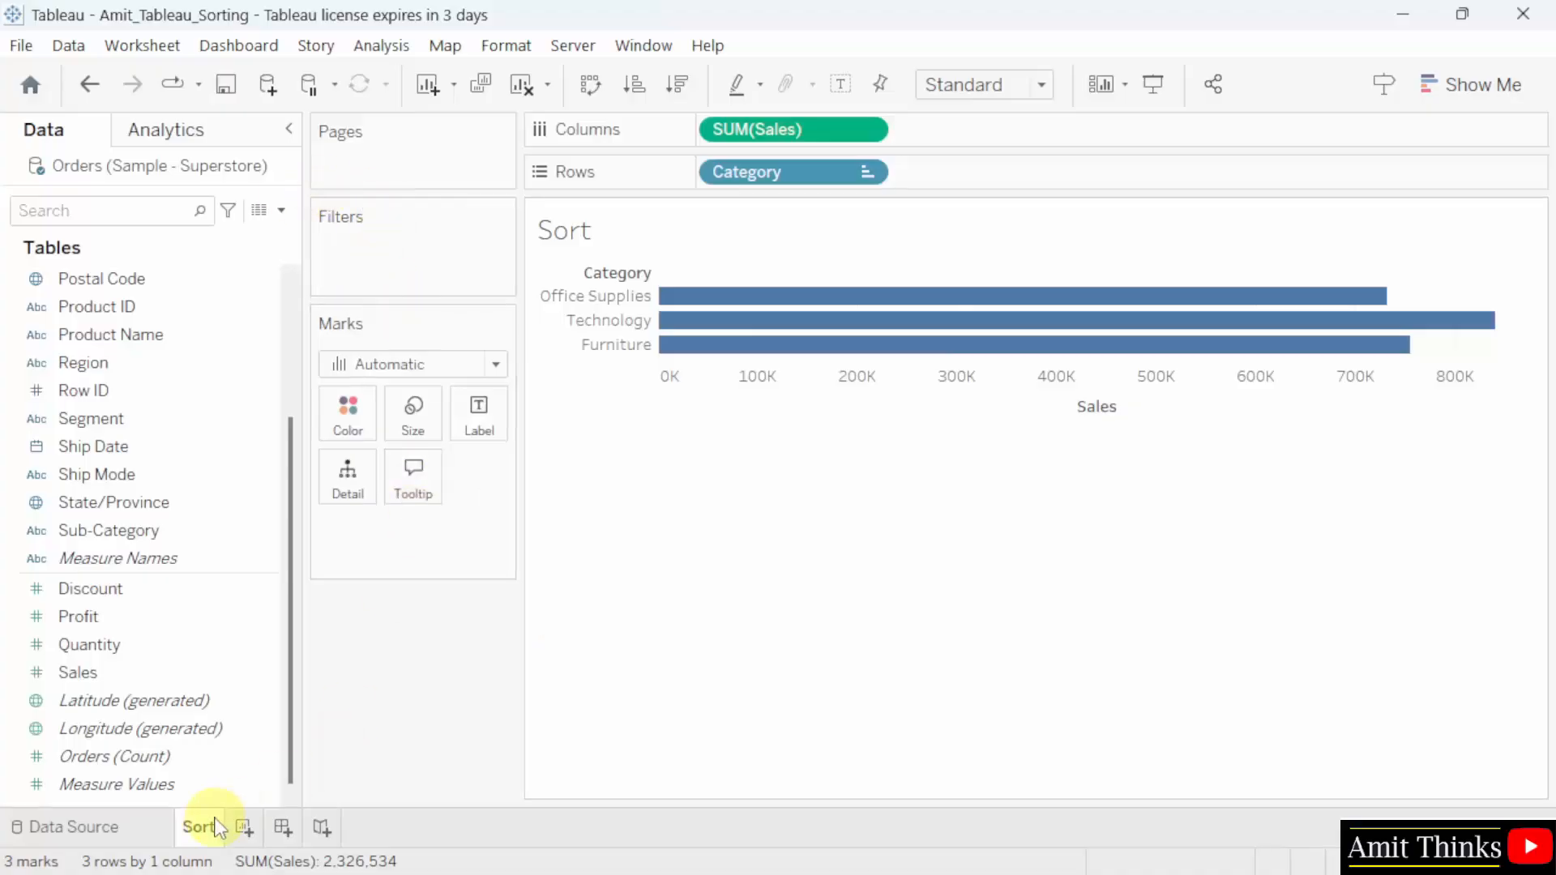
pyautogui.moveTo(230, 826)
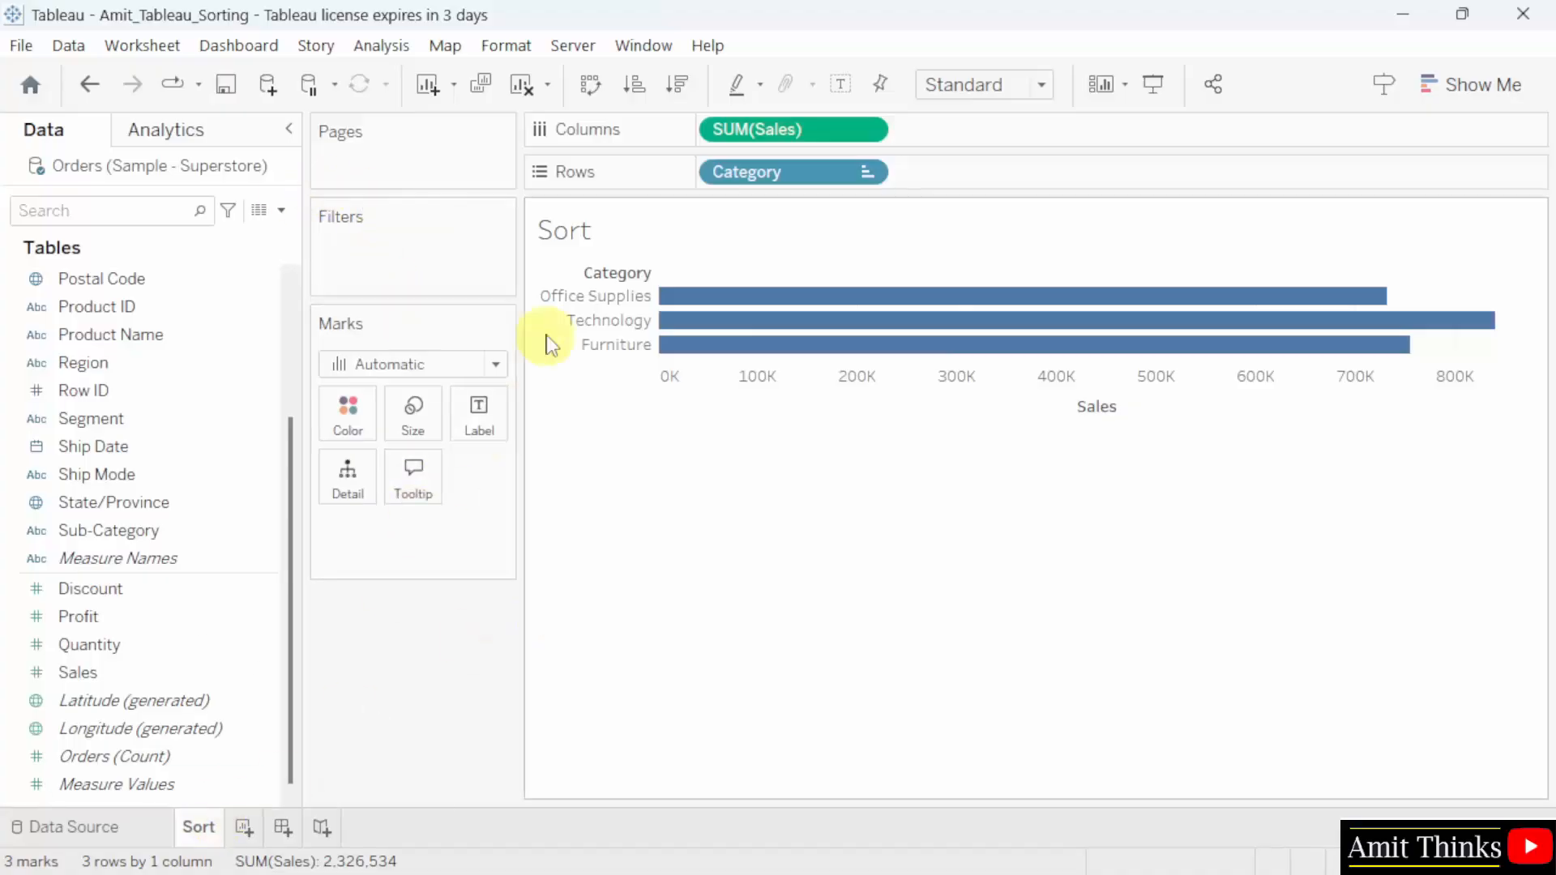